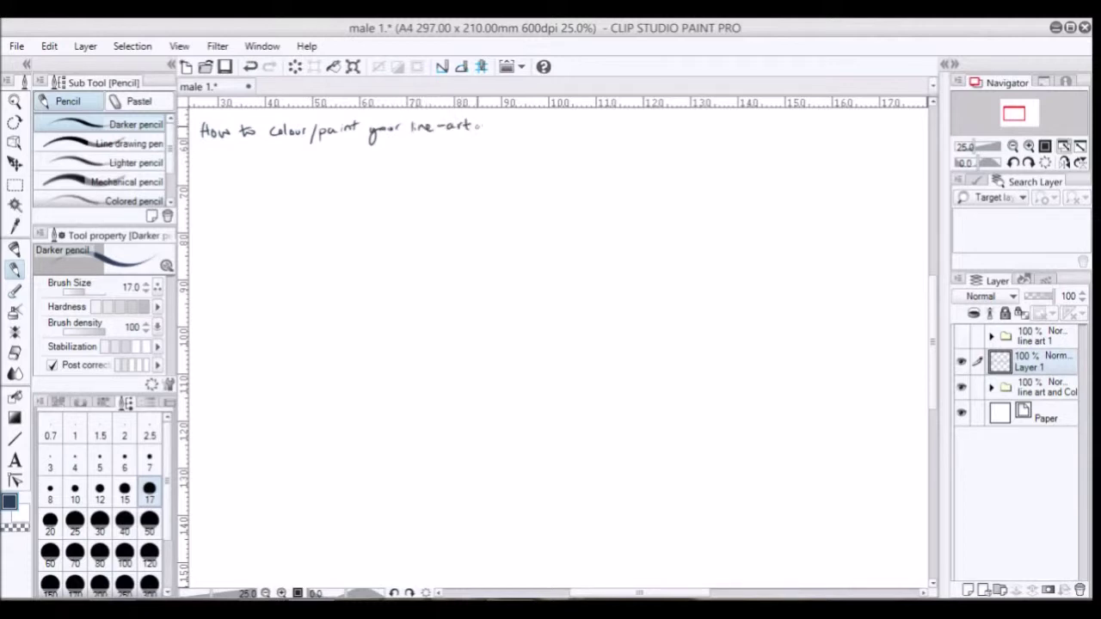
- Handwrite an arrow and "Anime style." after the title, with a downward arrow to "easy to learn." beneath it
left_click_drag(486, 119, 490, 126)
left_click_drag(504, 120, 529, 123)
left_click_drag(528, 122, 551, 127)
left_click_drag(560, 120, 566, 133)
mouse_move(571, 118)
left_mouse_down()
mouse_move(573, 127)
mouse_move(493, 155)
left_mouse_up()
left_click_drag(498, 148, 503, 154)
mouse_move(507, 147)
left_mouse_down()
mouse_move(503, 164)
mouse_move(520, 158)
left_mouse_up()
left_click_drag(527, 150, 525, 149)
left_click_drag(541, 147, 580, 154)
left_click(582, 152)
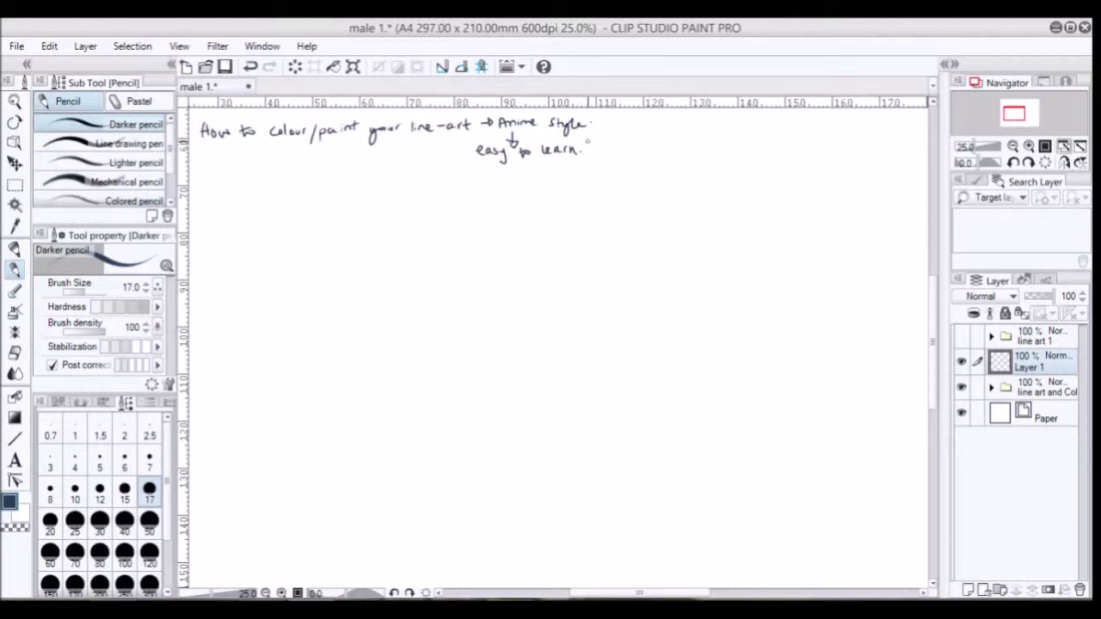
- Handwrite the first instruction, "1. Draw your line-art", below the title
left_click_drag(197, 168, 201, 179)
left_click(210, 175)
mouse_move(214, 167)
left_mouse_down()
mouse_move(217, 180)
mouse_move(281, 171)
left_mouse_up()
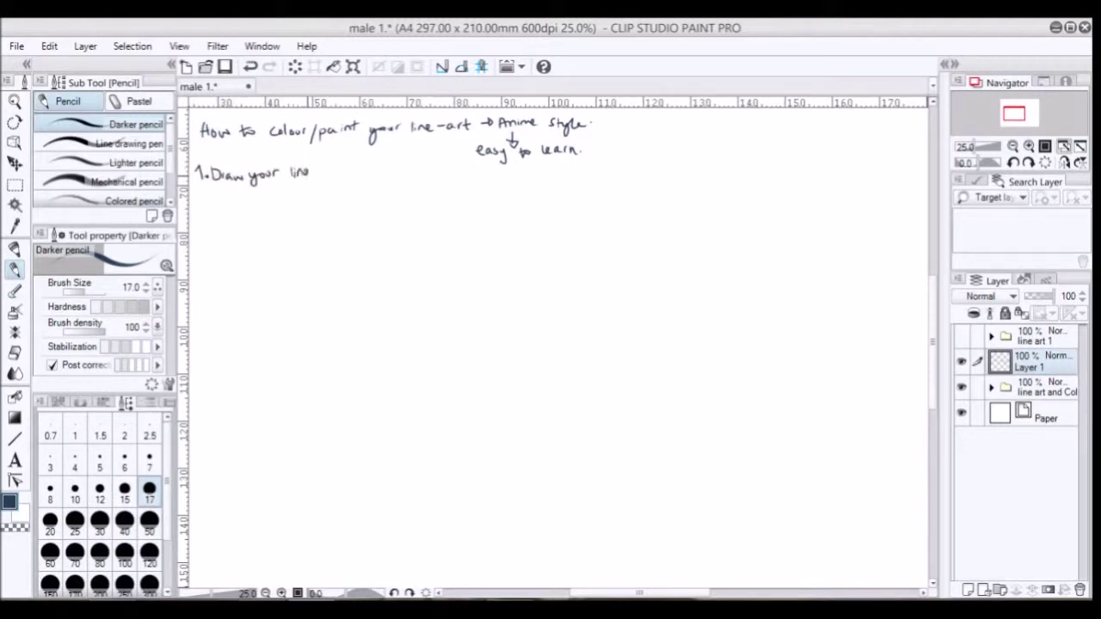
left_click_drag(341, 170, 349, 171)
- Expand the line art and colour folder and make its Line art layer visible
left_click(992, 388)
left_click(1014, 443)
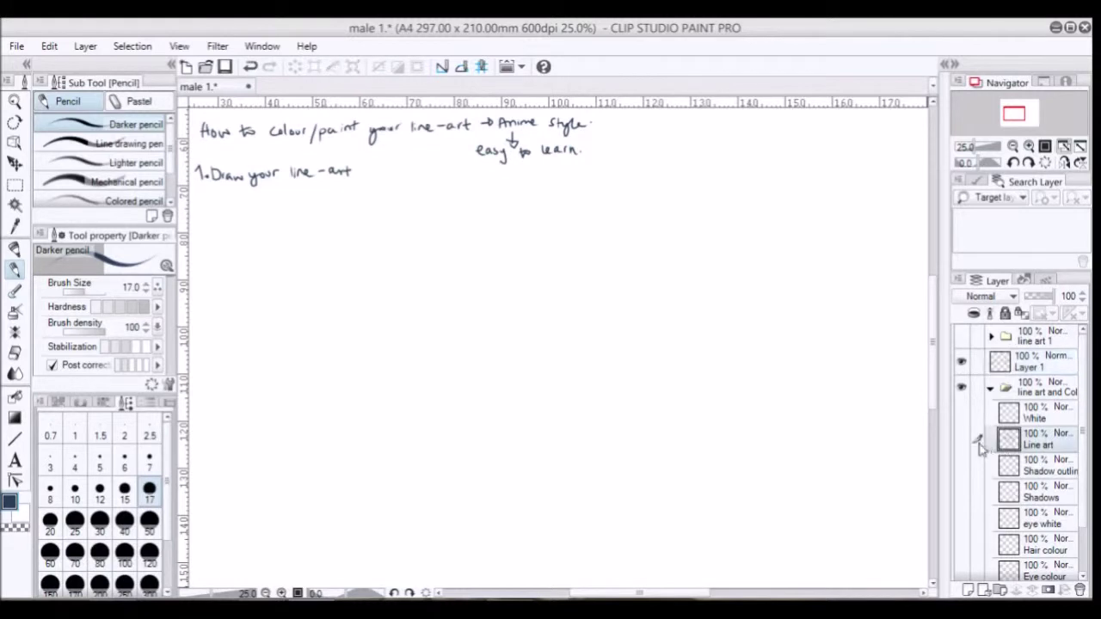
left_click(961, 441)
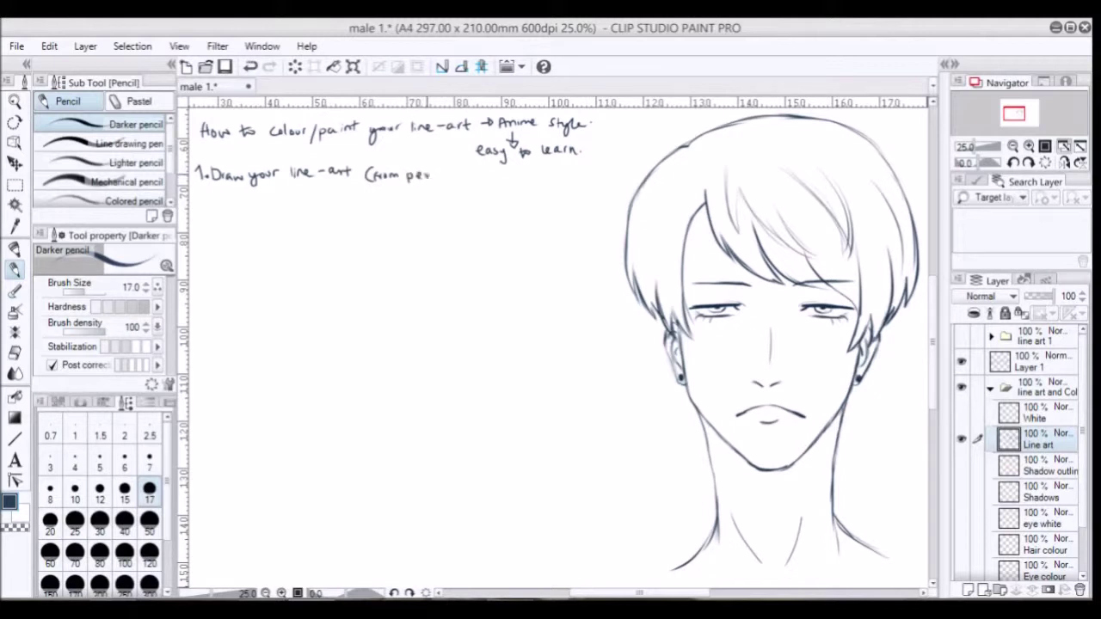
- Handwrite the note "(from pervious video - links below)." after the first instruction
left_click_drag(445, 174, 454, 176)
left_click_drag(484, 175, 500, 174)
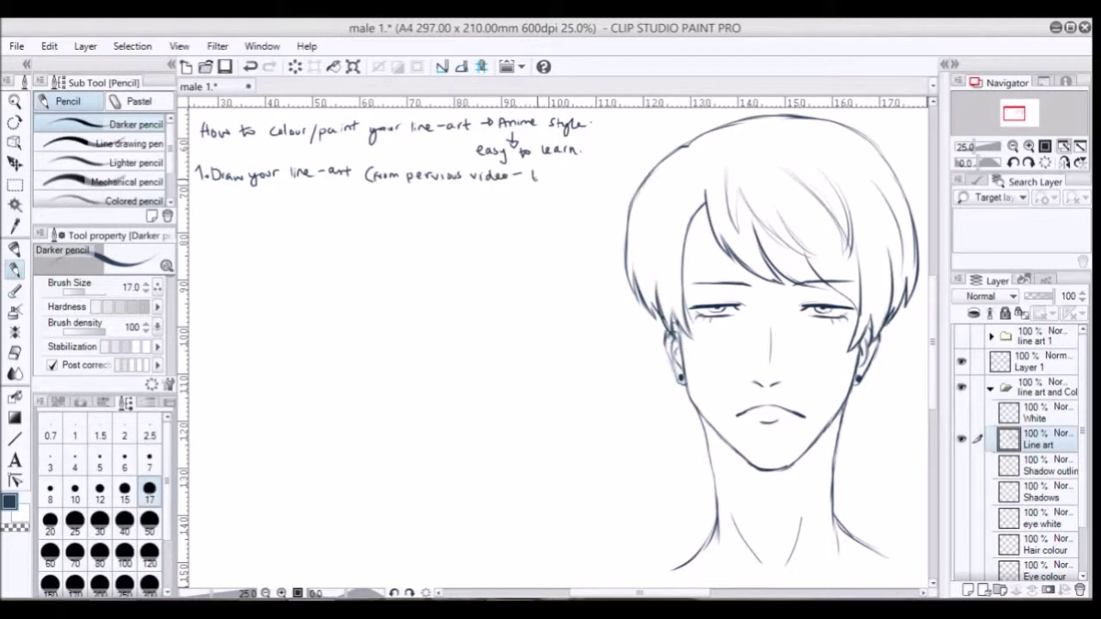
left_click_drag(574, 176, 589, 171)
left_click_drag(610, 167, 610, 179)
left_click(621, 176)
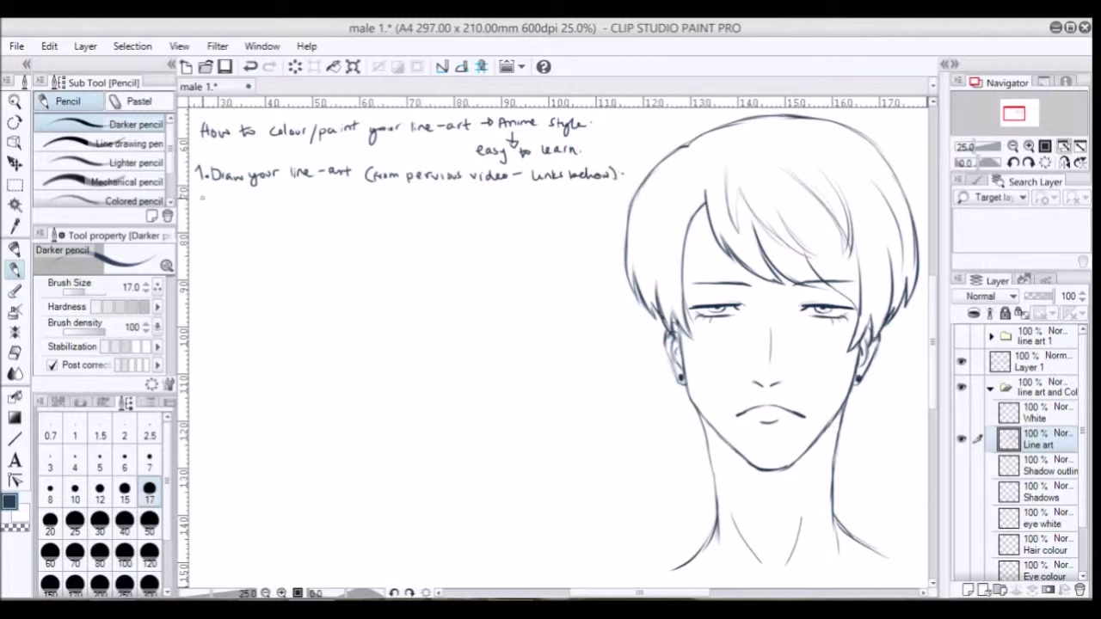
- Handwrite the second instruction, "2. Create layers for each colour below your line-art."
left_click_drag(226, 198, 265, 203)
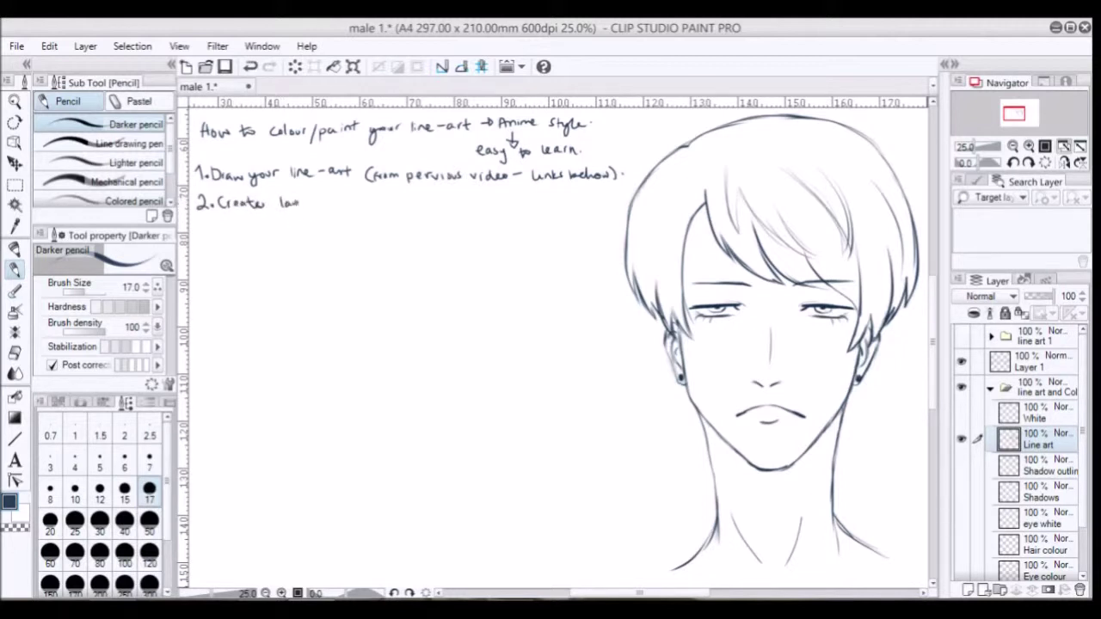
left_click_drag(325, 197, 319, 205)
left_click_drag(401, 192, 446, 204)
left_click_drag(451, 198, 450, 198)
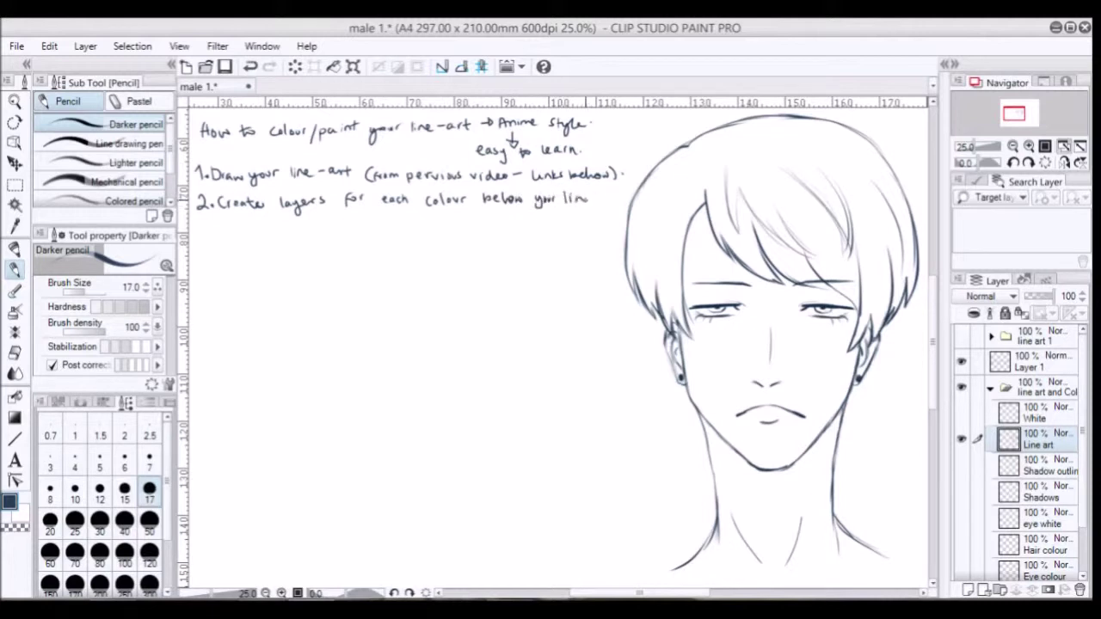
left_click_drag(602, 199, 620, 197)
left_click(623, 200)
- Show the eye white, hair, eye and skin colour layers, and paint a pale pink Smooth watercolor swatch beside the face on the Skin colour layer
left_click_drag(1083, 435, 1089, 486)
left_click_drag(963, 549, 962, 465)
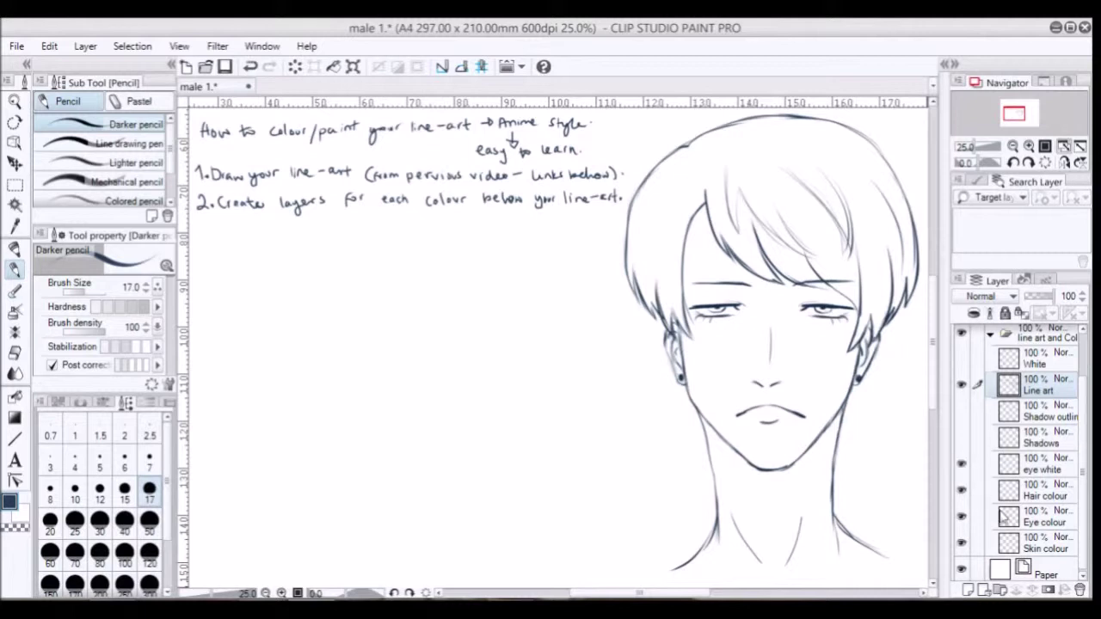
left_click(1036, 548)
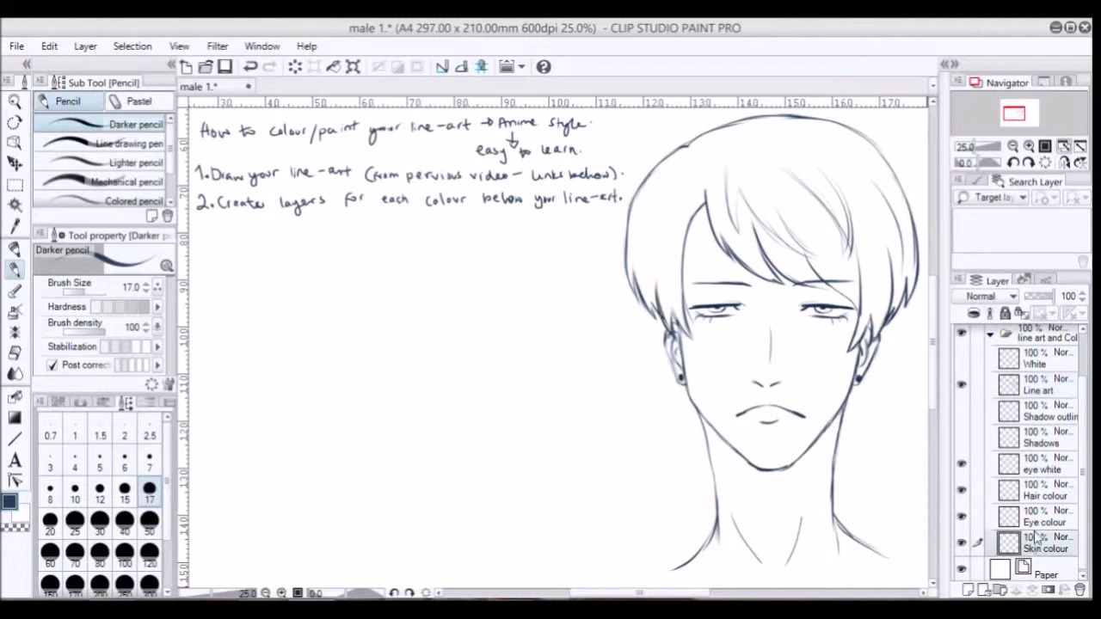
left_click(14, 290)
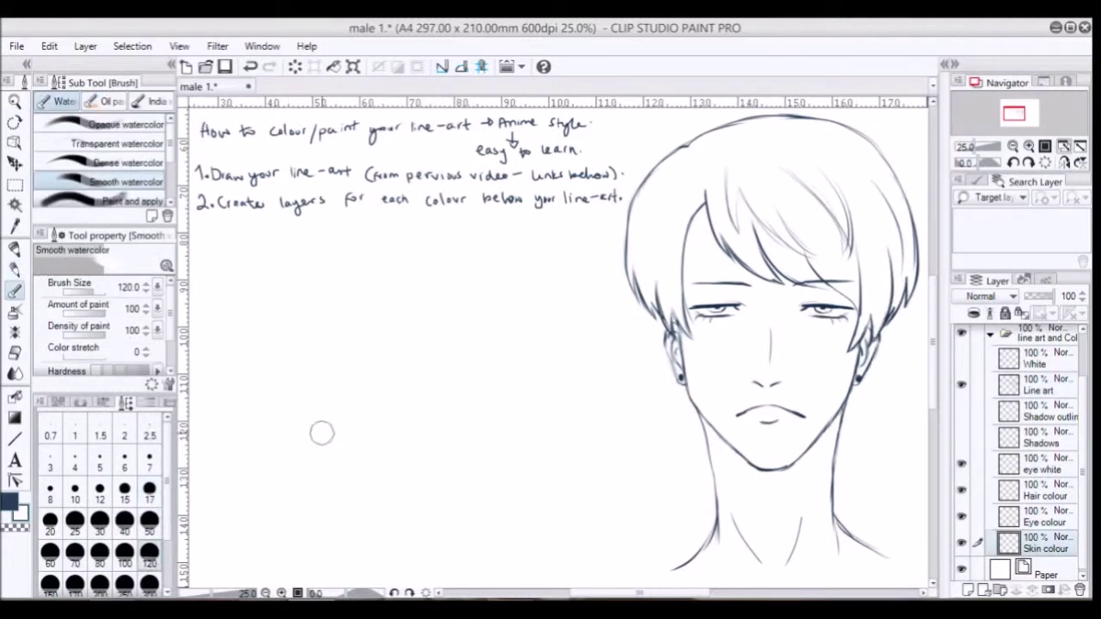
left_click(102, 403)
left_click(155, 445)
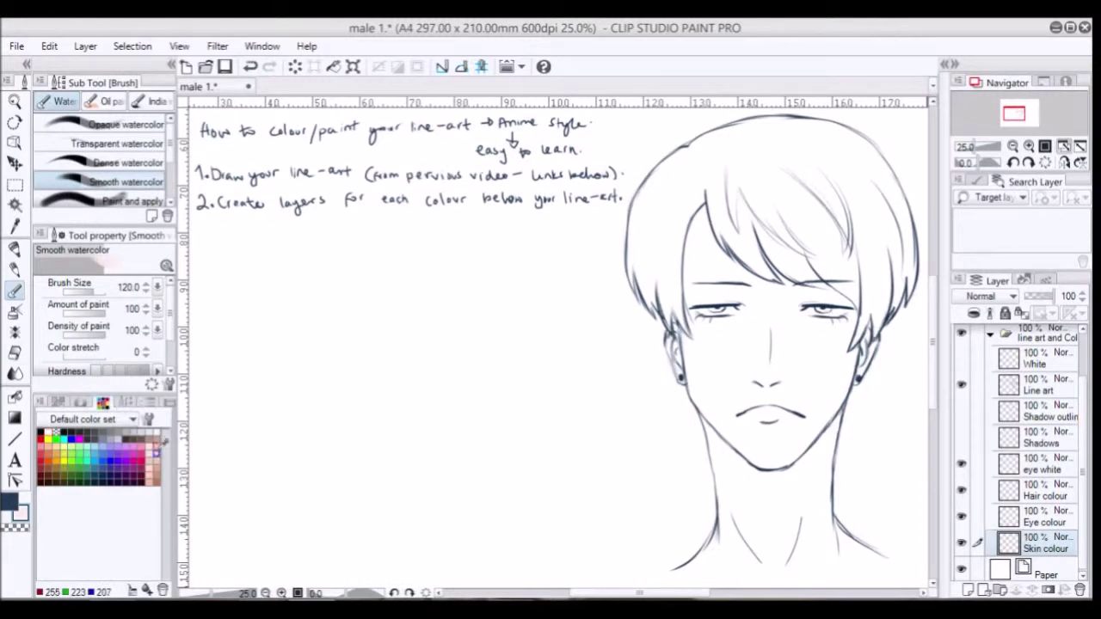
left_click_drag(532, 360, 556, 373)
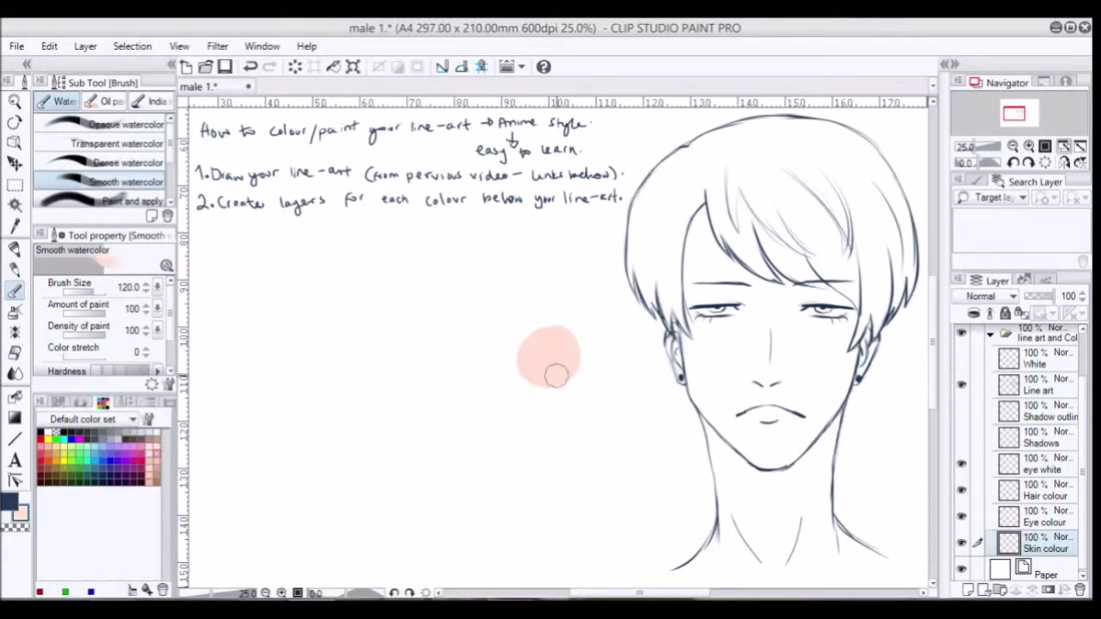
key("ctrl+z")
left_click_drag(629, 379, 630, 386)
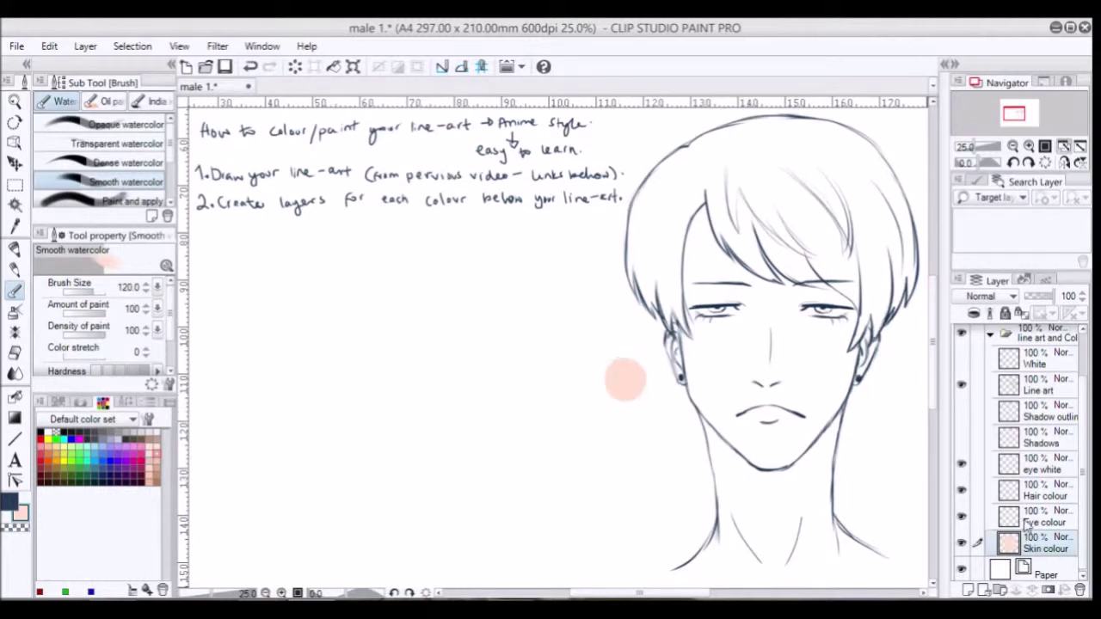
- Paint an olive green swatch below the skin swatch on the Eye colour layer
left_click(1029, 520)
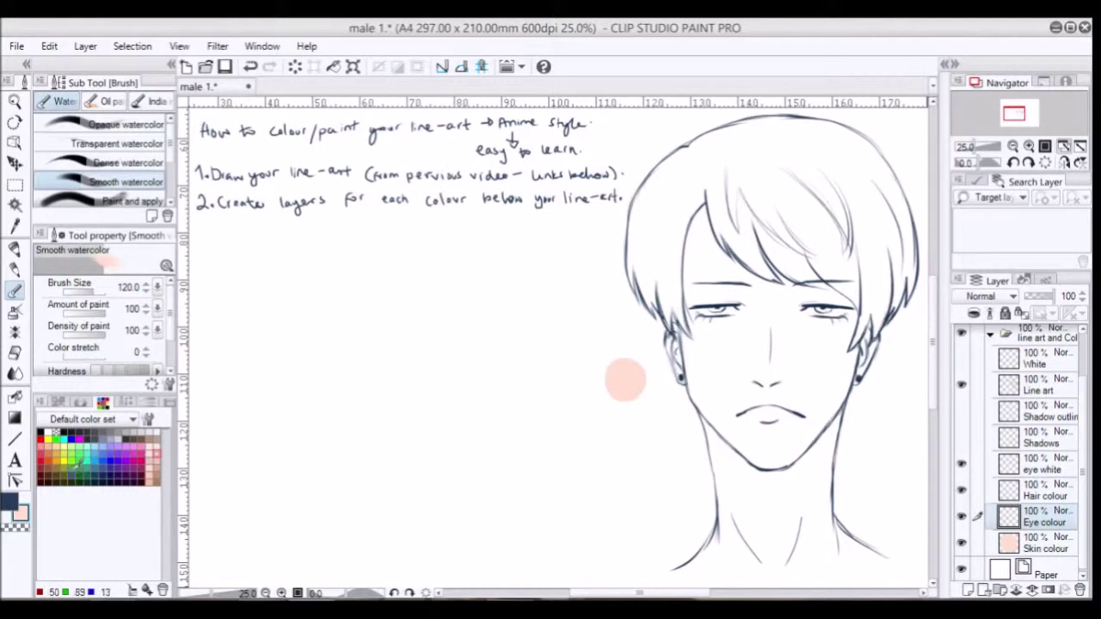
left_click(79, 472)
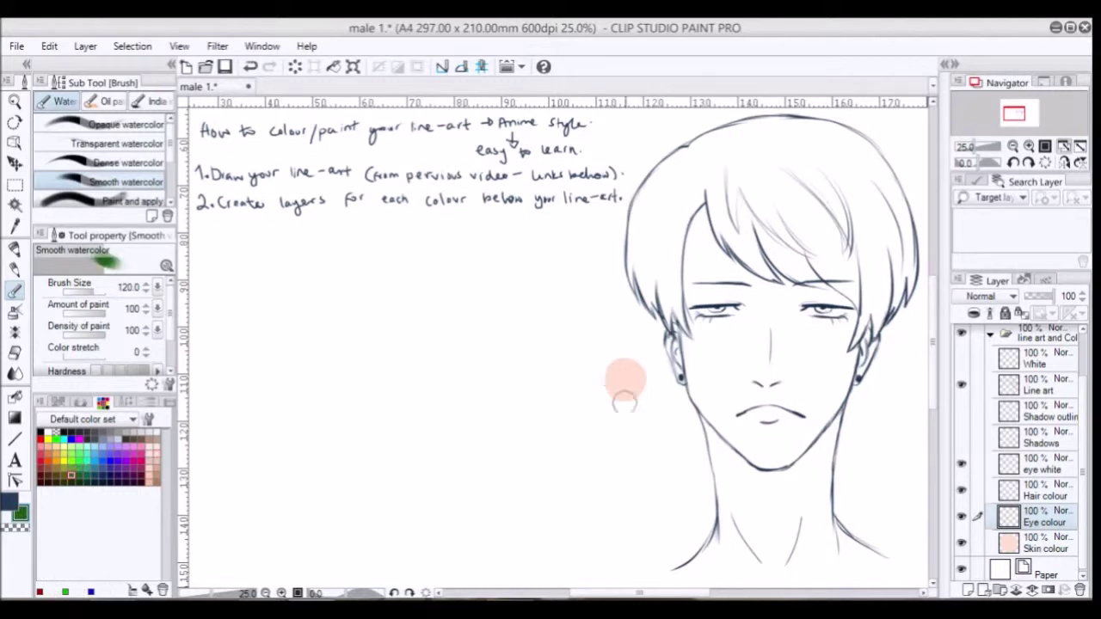
left_click(627, 427)
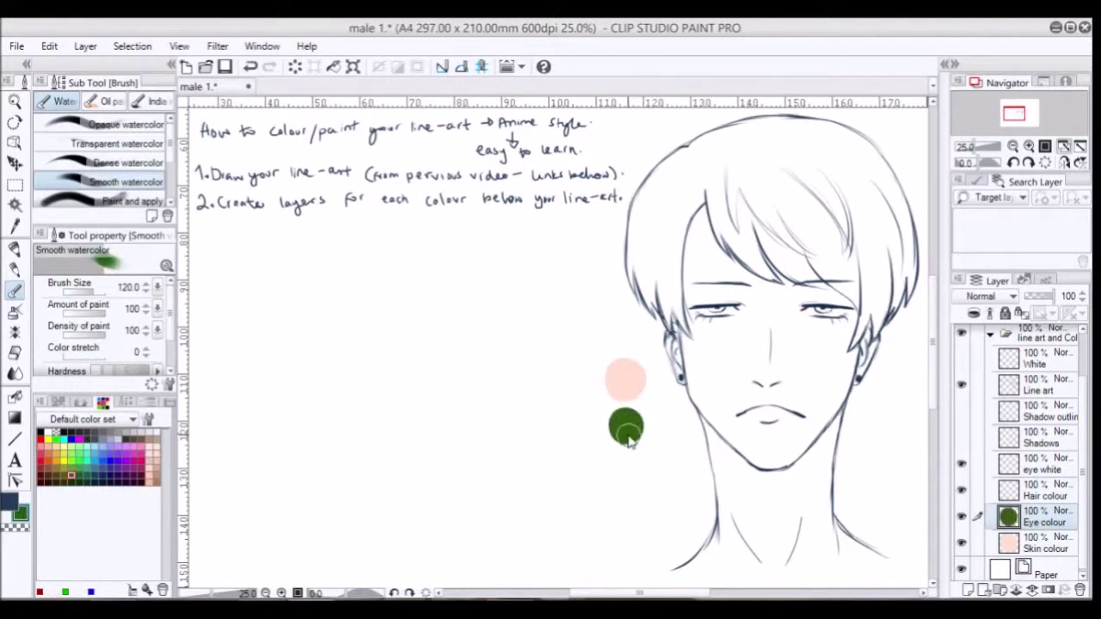
key("ctrl+z")
left_click(65, 469)
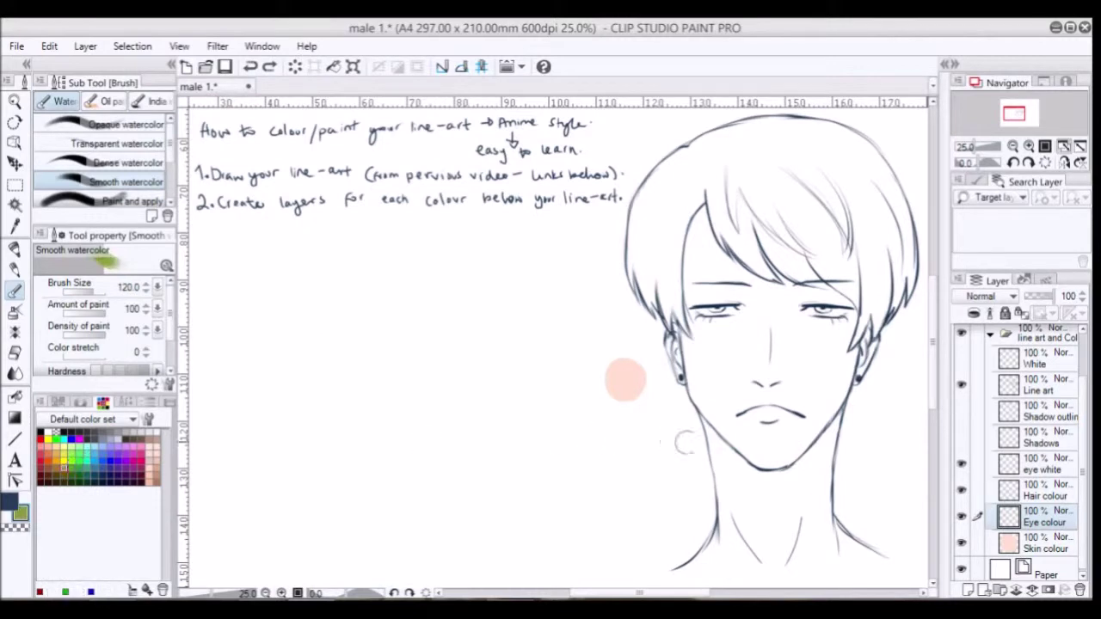
left_click(626, 432)
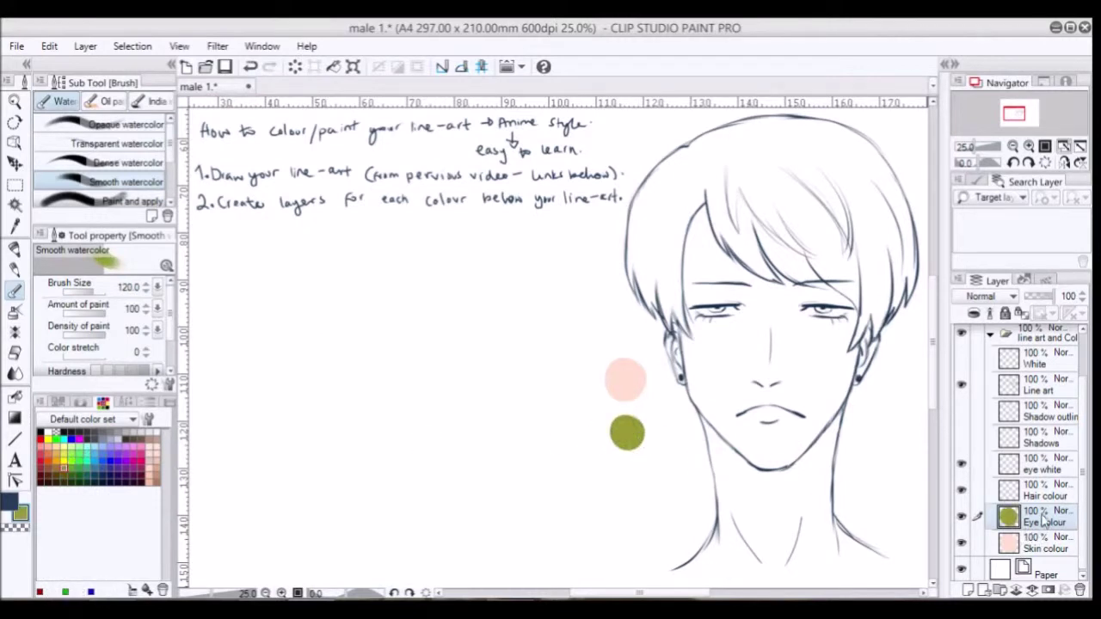
- Paint a golden yellow swatch below the green one on the Hair colour layer
left_click(1042, 502)
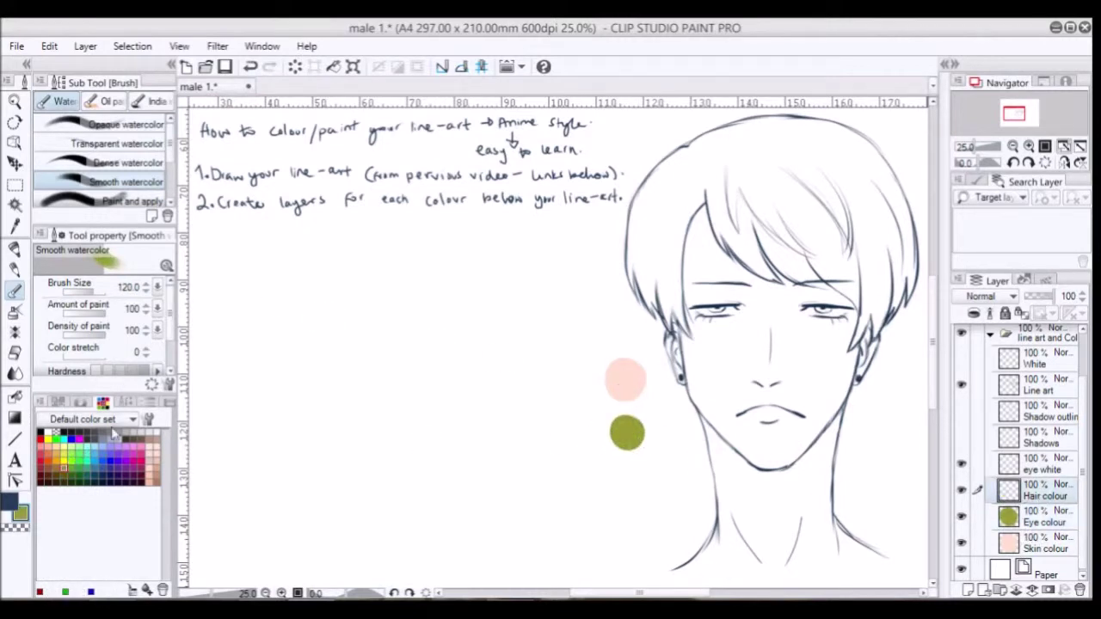
left_click(57, 445)
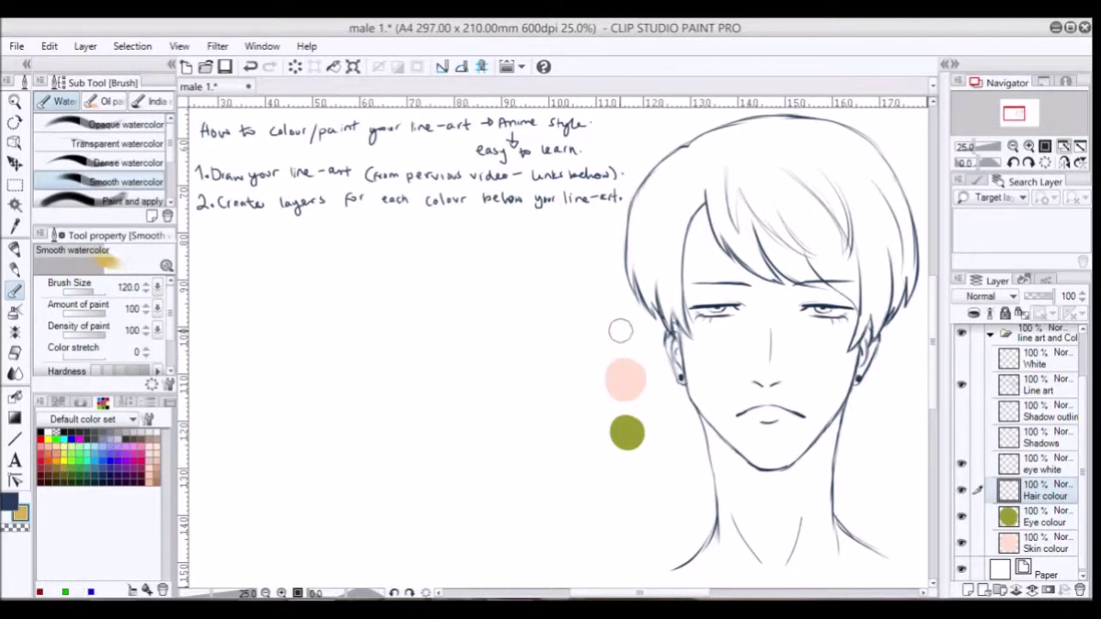
left_click_drag(629, 475, 638, 489)
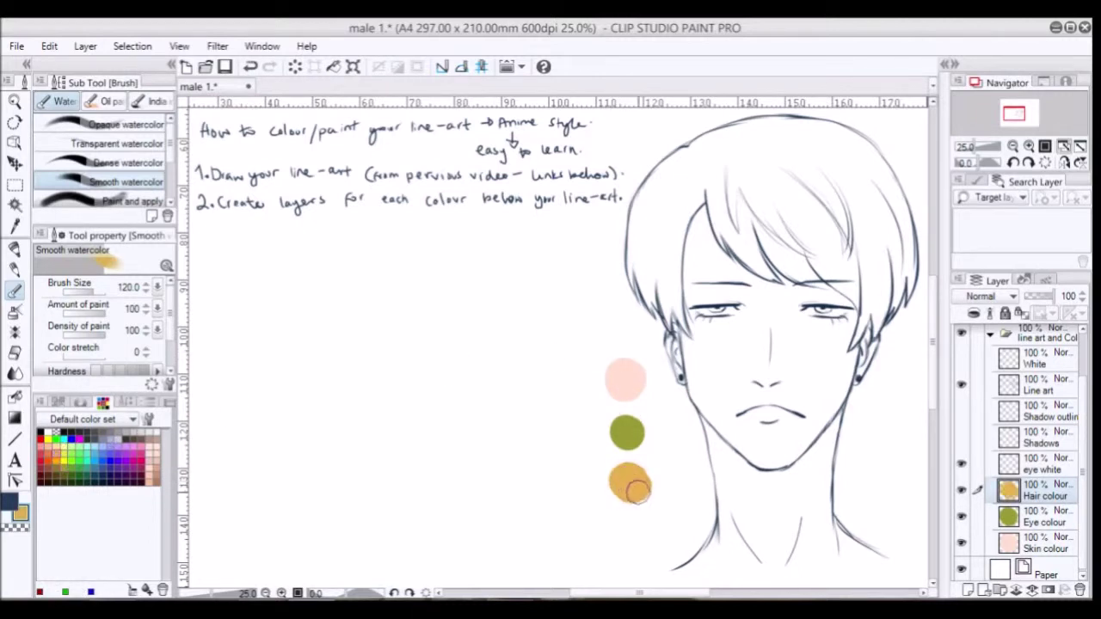
- Paint a very light grey swatch below the golden one on the eye white layer
left_click(1043, 470)
left_click(154, 428)
left_click_drag(630, 529, 629, 526)
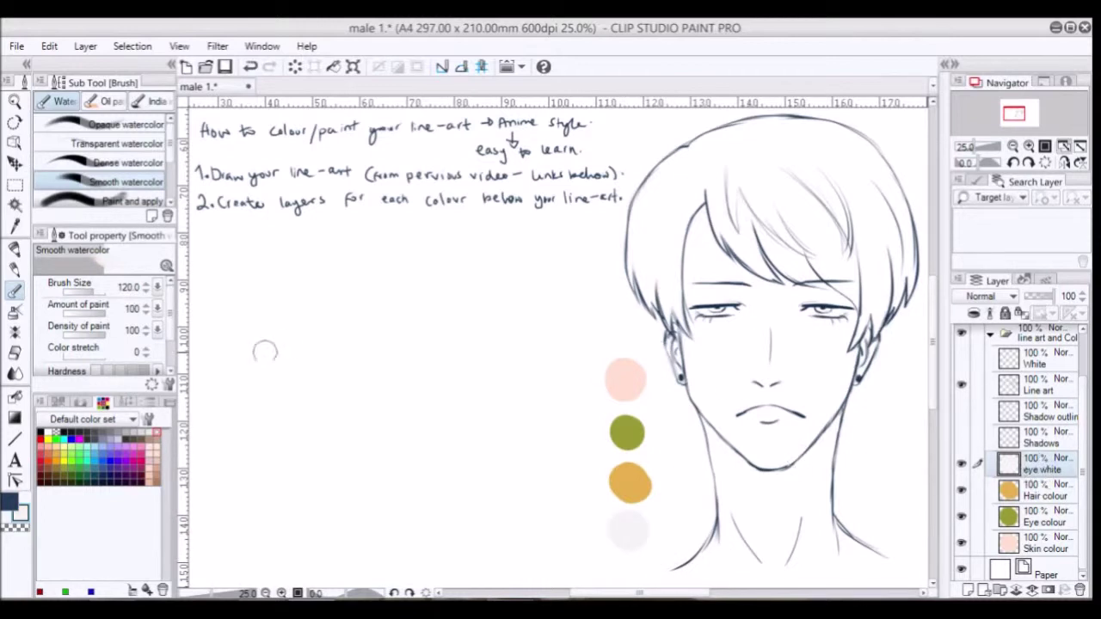
- Handwrite the third instruction on Layer 1 with the Darker pencil: "3. Add the colours using the auto select and expand by 1."
left_click(1051, 547)
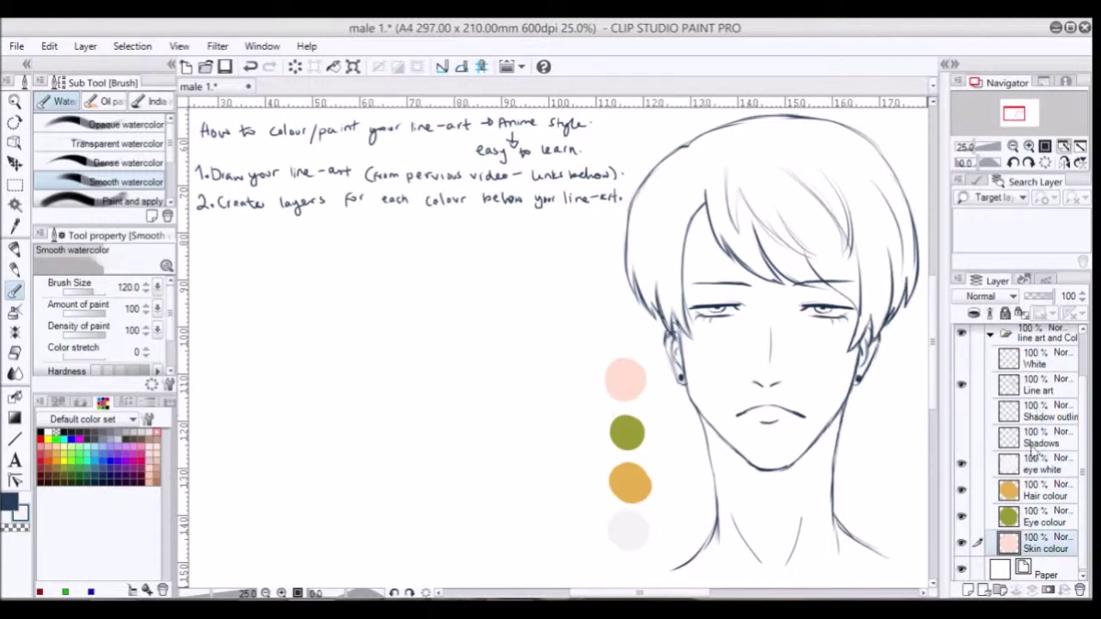
key("ctrl+shift+n")
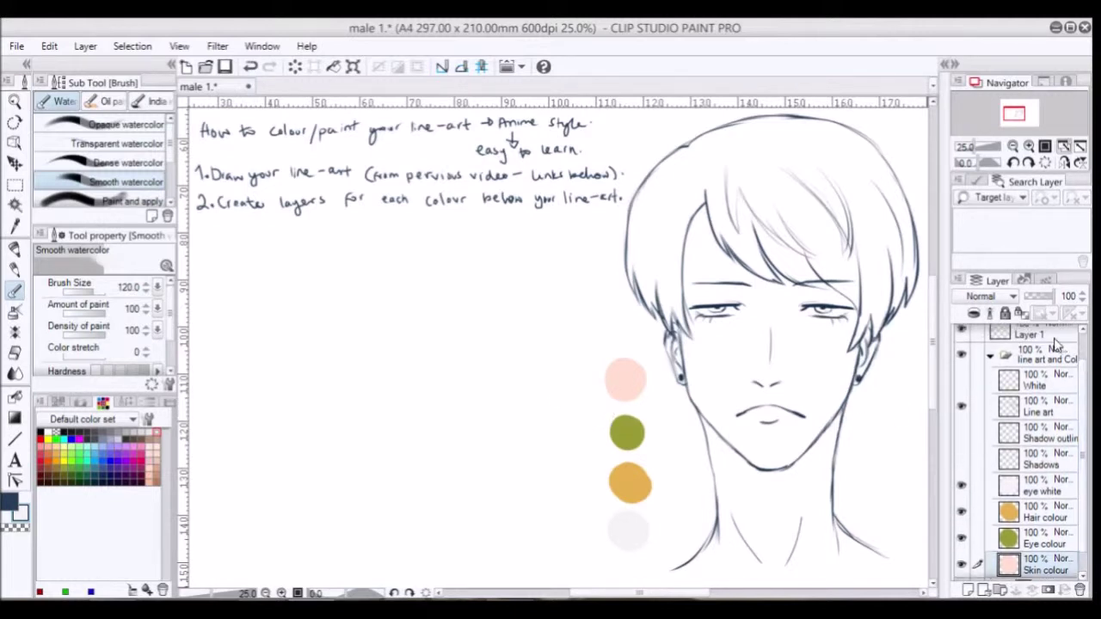
left_click(15, 268)
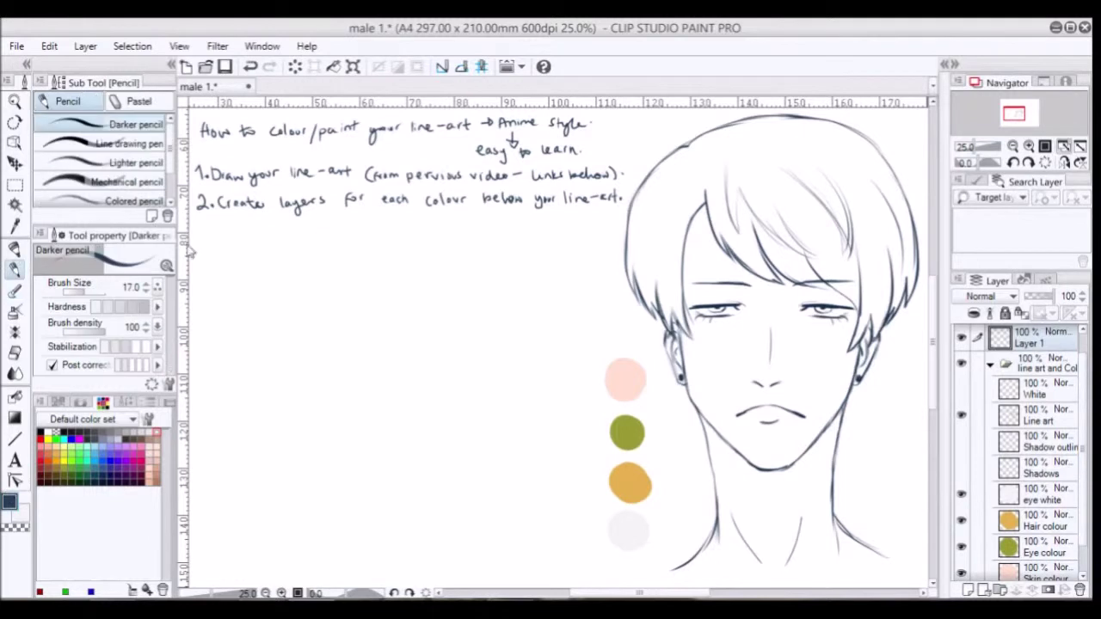
mouse_move(197, 222)
left_mouse_down()
mouse_move(198, 238)
mouse_move(225, 227)
mouse_move(276, 240)
left_mouse_up()
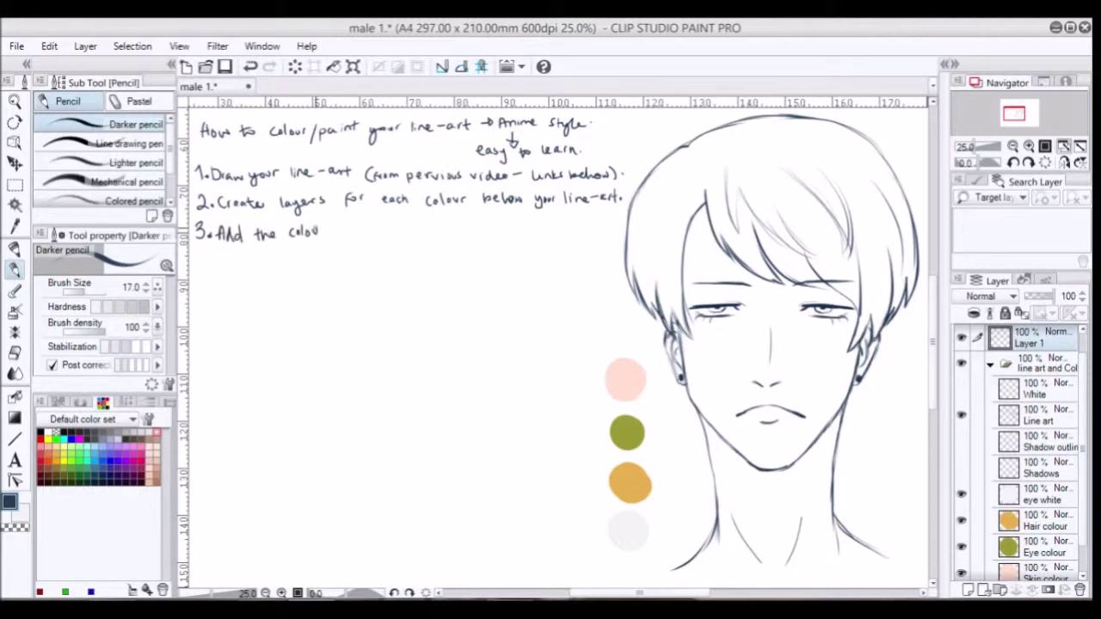
left_click_drag(350, 227, 437, 227)
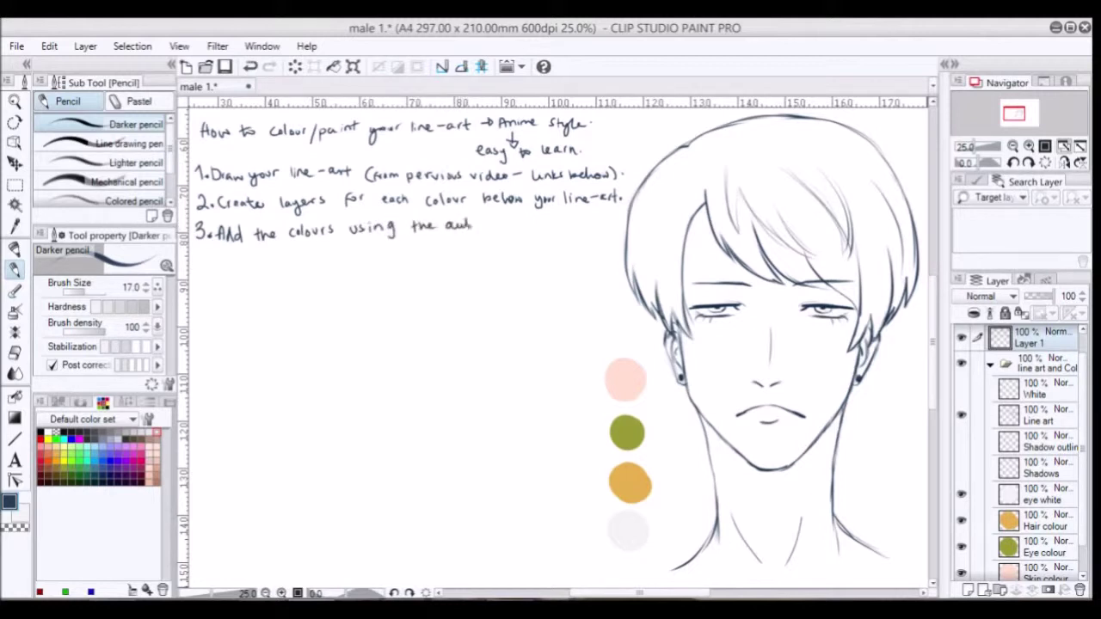
left_click_drag(514, 226, 521, 222)
left_click_drag(555, 226, 590, 230)
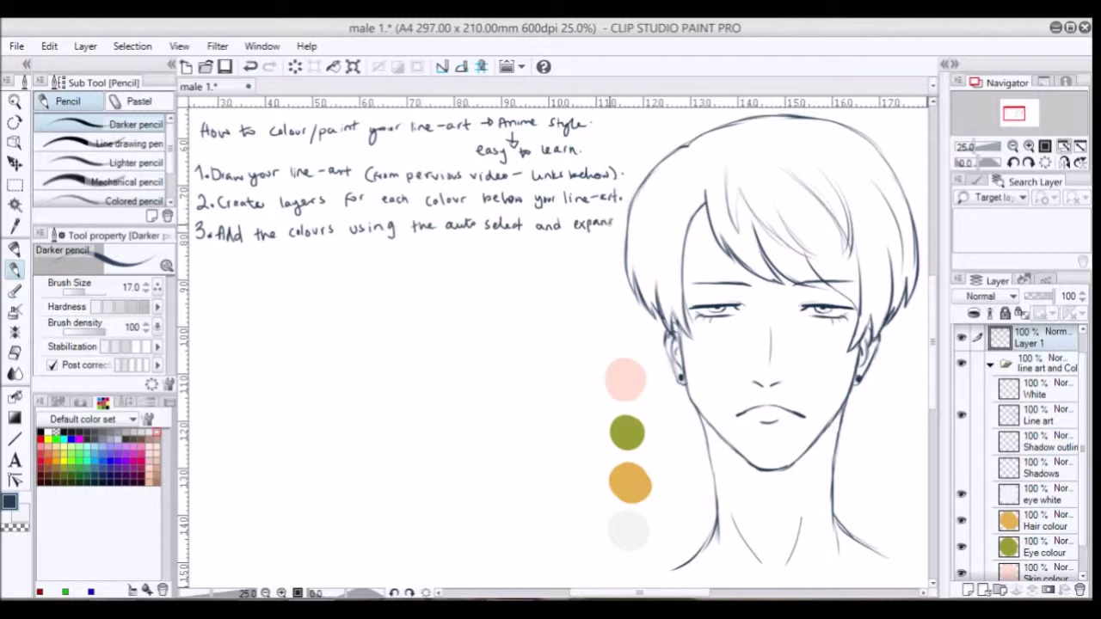
mouse_move(199, 246)
left_mouse_down()
mouse_move(214, 270)
mouse_move(227, 265)
left_mouse_up()
left_click(237, 262)
left_click(237, 254)
- Handwrite "Fill in the rest with a brush." to complete the third instruction
mouse_move(253, 250)
left_mouse_down()
mouse_move(255, 263)
mouse_move(330, 260)
left_mouse_up()
left_click_drag(344, 249, 359, 261)
mouse_move(366, 244)
left_mouse_down()
mouse_move(368, 261)
mouse_move(415, 258)
left_mouse_up()
mouse_move(418, 246)
left_mouse_down()
mouse_move(419, 258)
mouse_move(487, 253)
left_mouse_up()
left_click_drag(488, 248, 504, 254)
left_click_drag(506, 241, 513, 254)
left_click(514, 247)
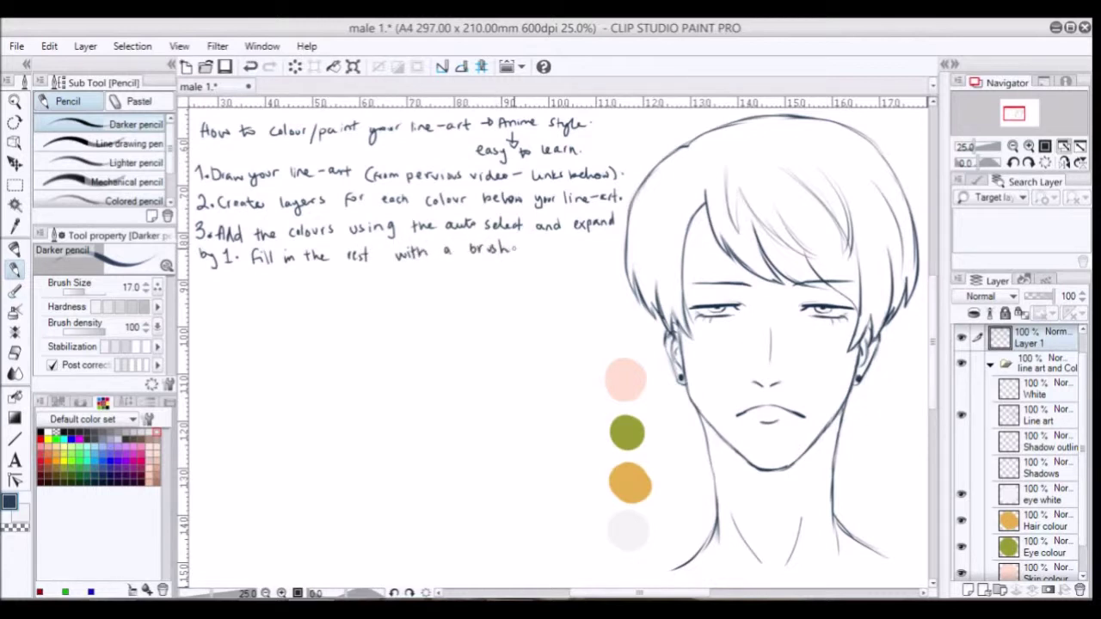
- Make the Skin colour layer active and pick up the pale pink from its swatch as the drawing colour
scroll(1032, 482, "down", 1)
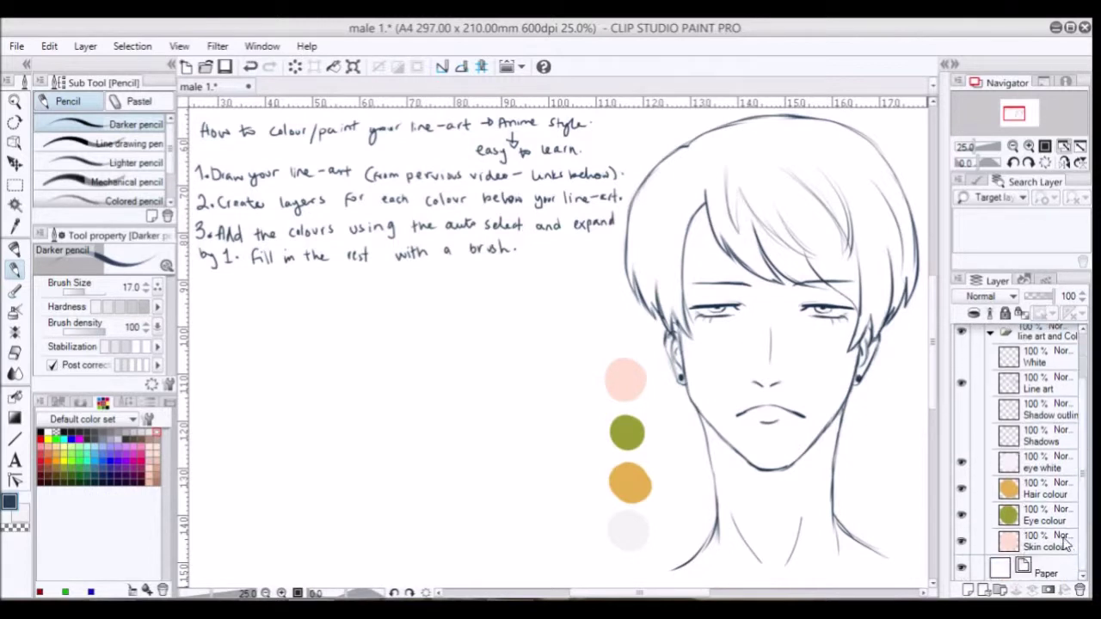
left_click(1042, 542)
left_click(23, 515)
left_click(628, 373, "alt")
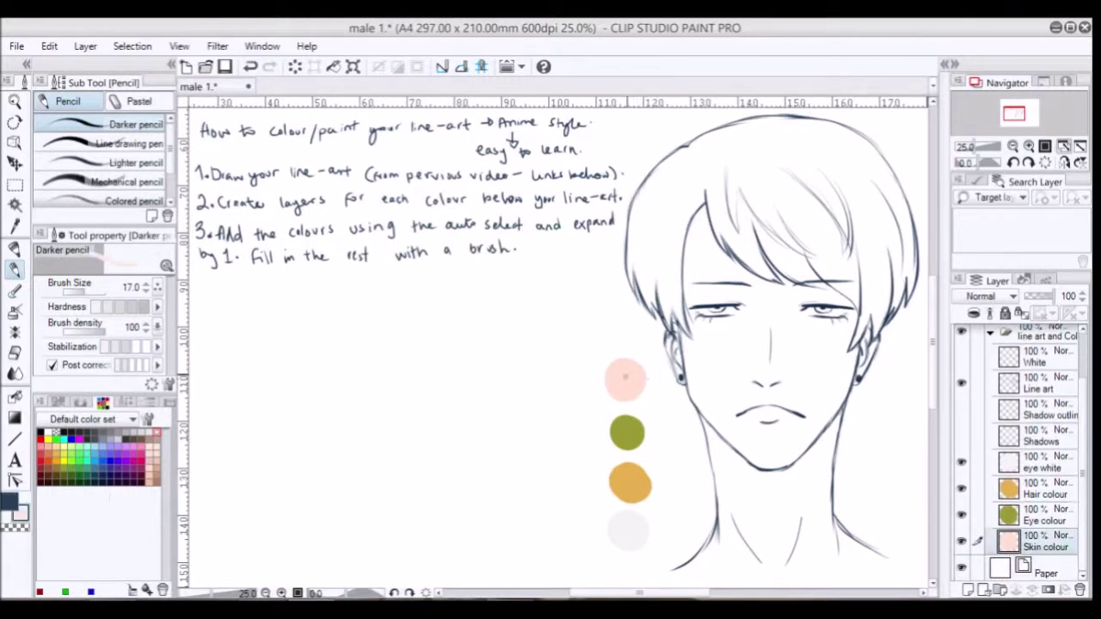
- Auto select the face area referring to other layers, expand the selection by 1 px, and fill it with the skin colour
left_click(15, 206)
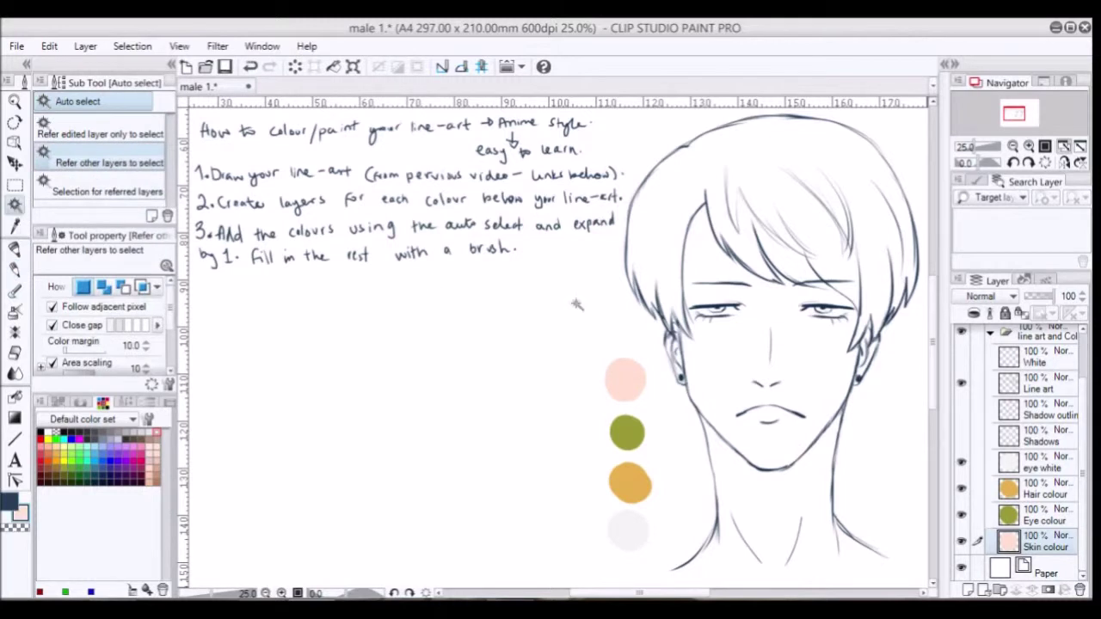
left_click(747, 342)
left_click(710, 496)
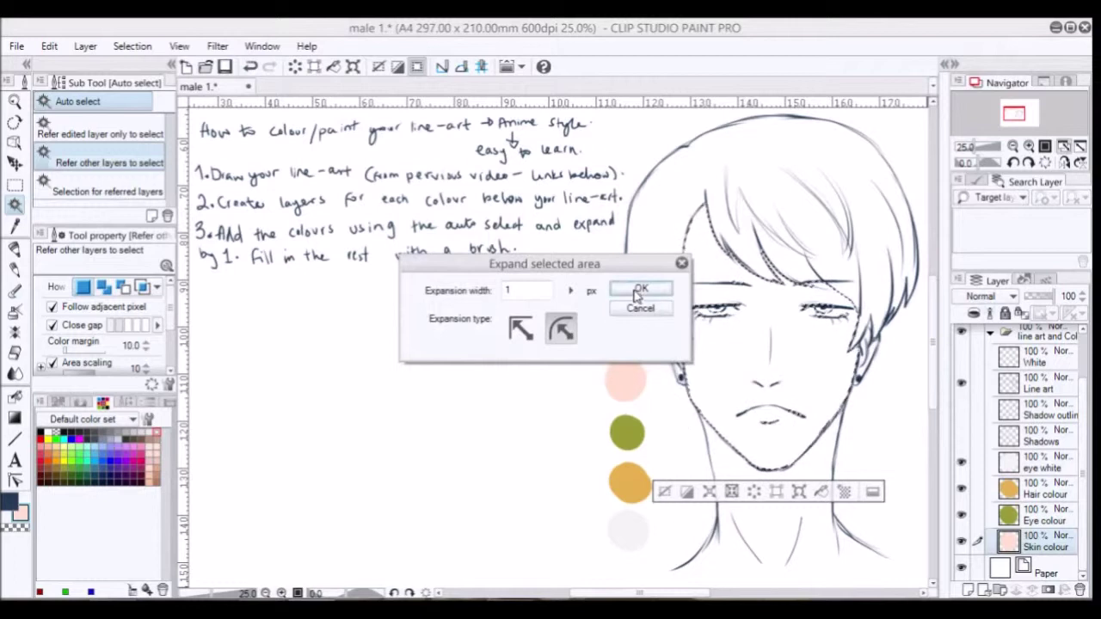
left_click(638, 294)
key("alt+BackSpace")
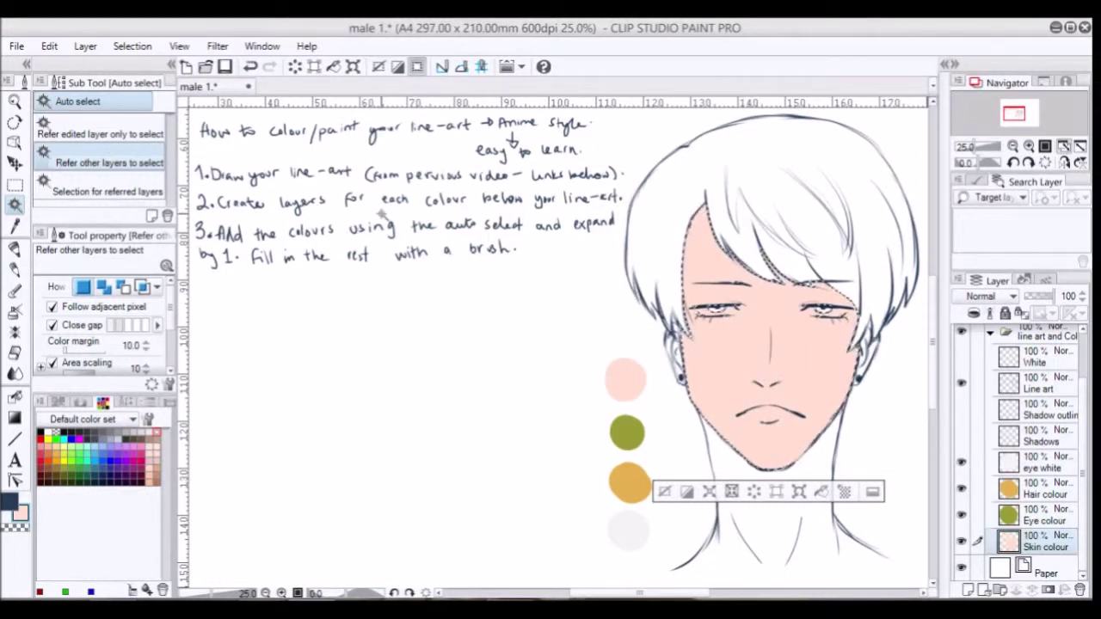
- Clear the face selection and close the neck's open base with a skin-coloured Smooth watercolor stroke at brush size 50
key("ctrl+d")
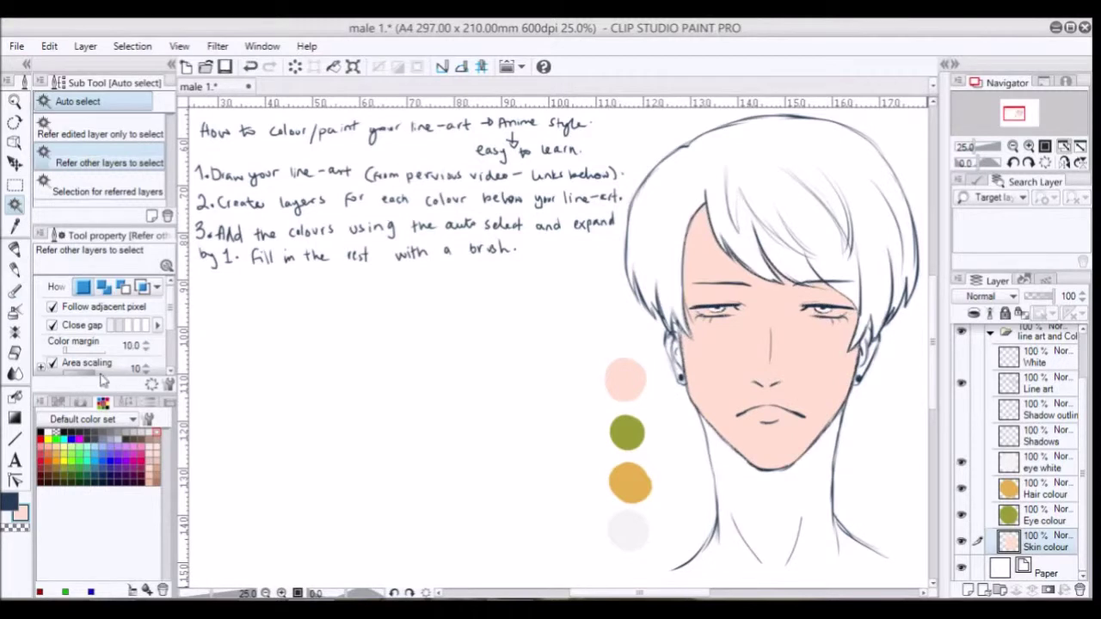
left_click(16, 293)
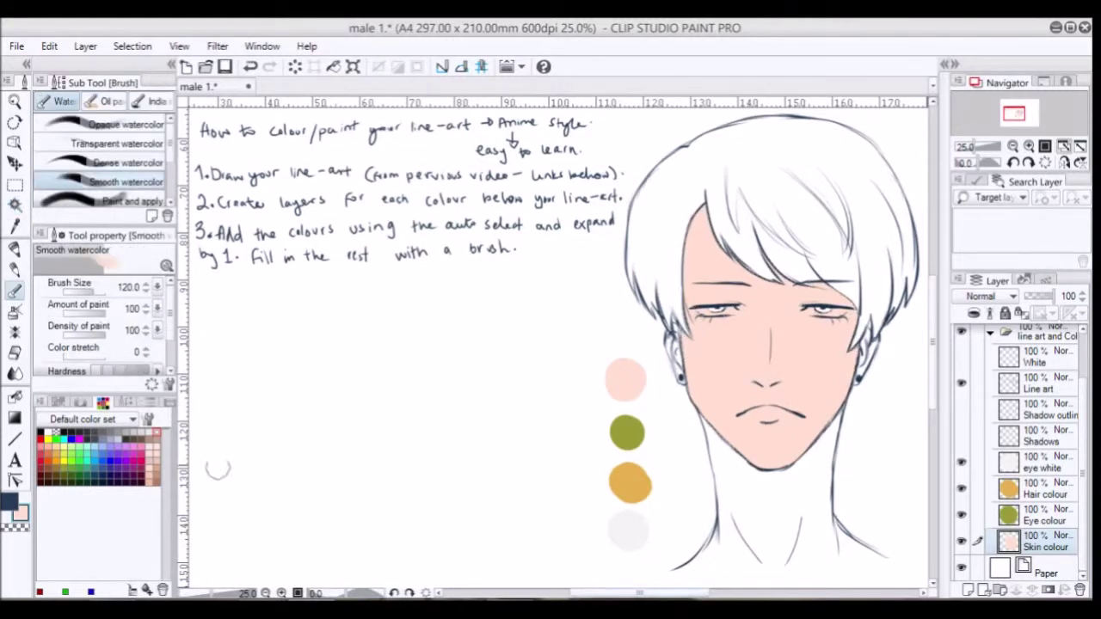
left_click(126, 403)
left_click(150, 520)
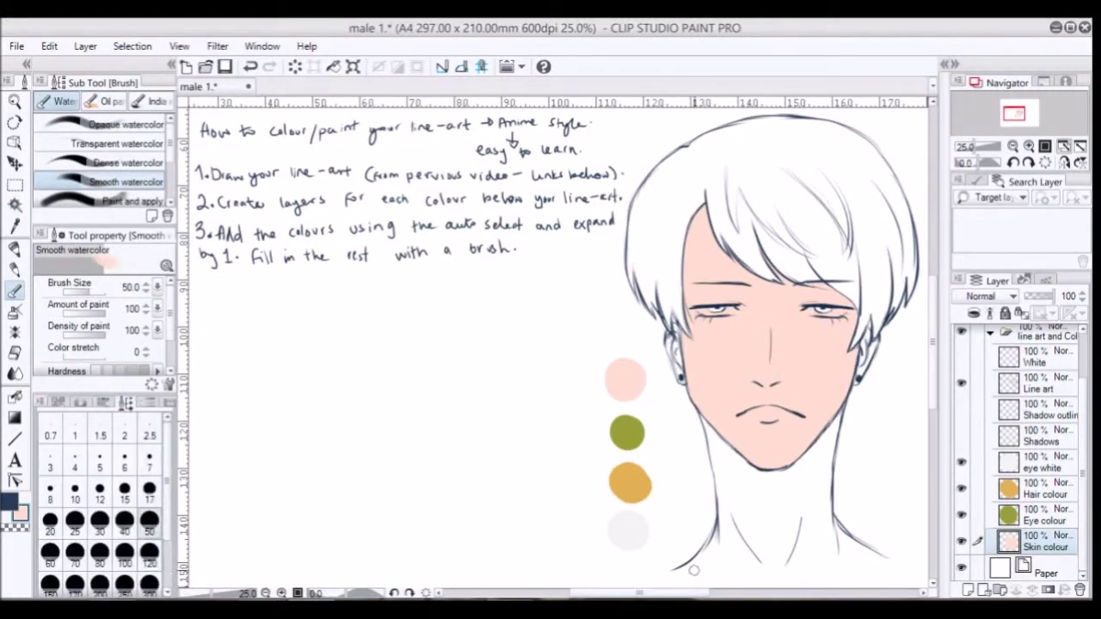
mouse_move(672, 573)
left_mouse_down()
mouse_move(788, 580)
mouse_move(884, 558)
left_mouse_up()
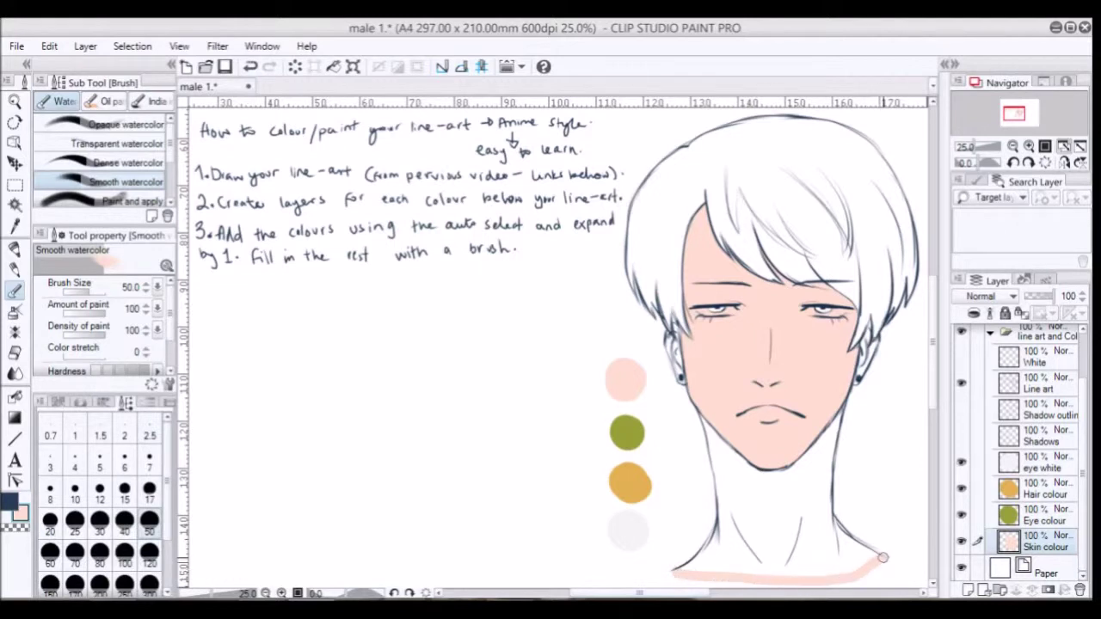
- Auto select the neck, expand the selection and fill it with the skin colour, and brush the ears in the same colour
left_click(14, 206)
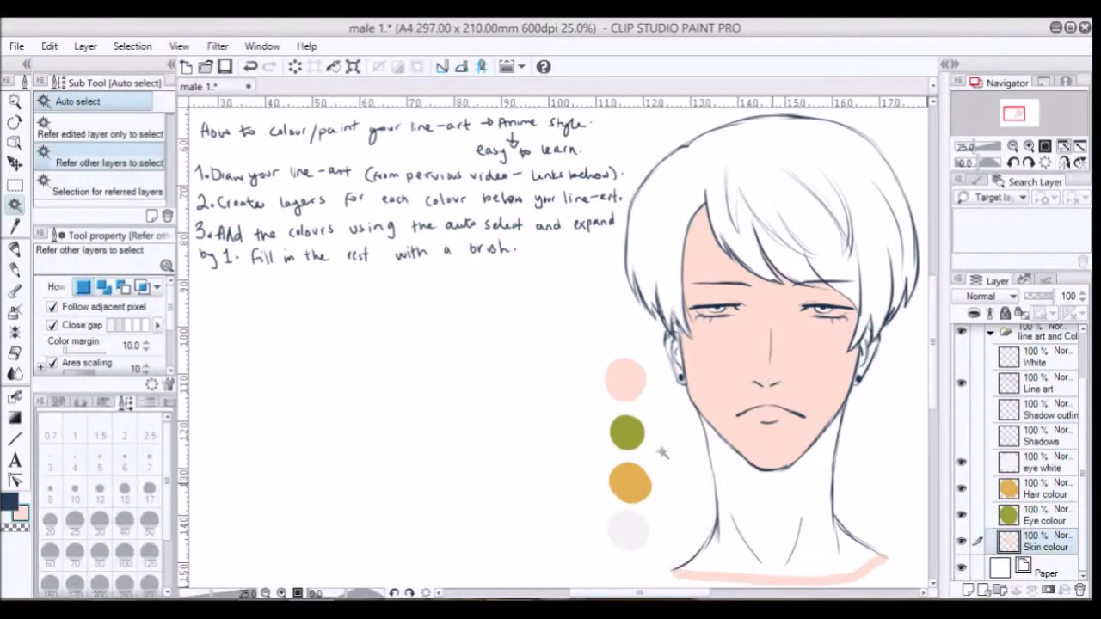
left_click(698, 510)
left_click(718, 576)
left_click(638, 289)
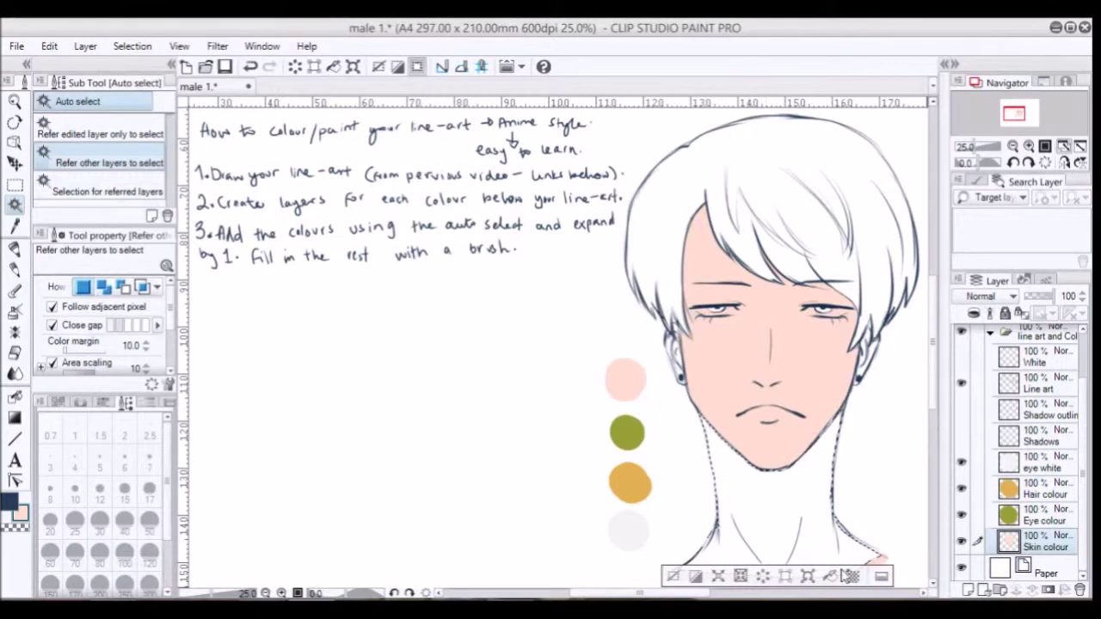
key("ctrl+d")
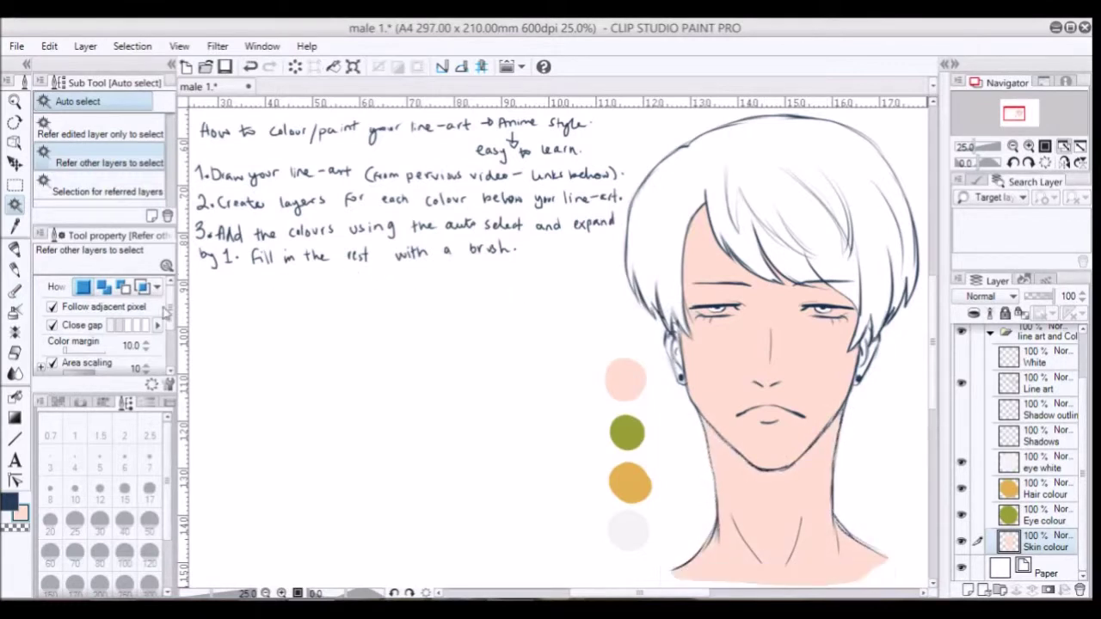
left_click(14, 290)
mouse_move(669, 337)
left_mouse_down()
mouse_move(676, 371)
mouse_move(676, 322)
mouse_move(676, 340)
left_mouse_up()
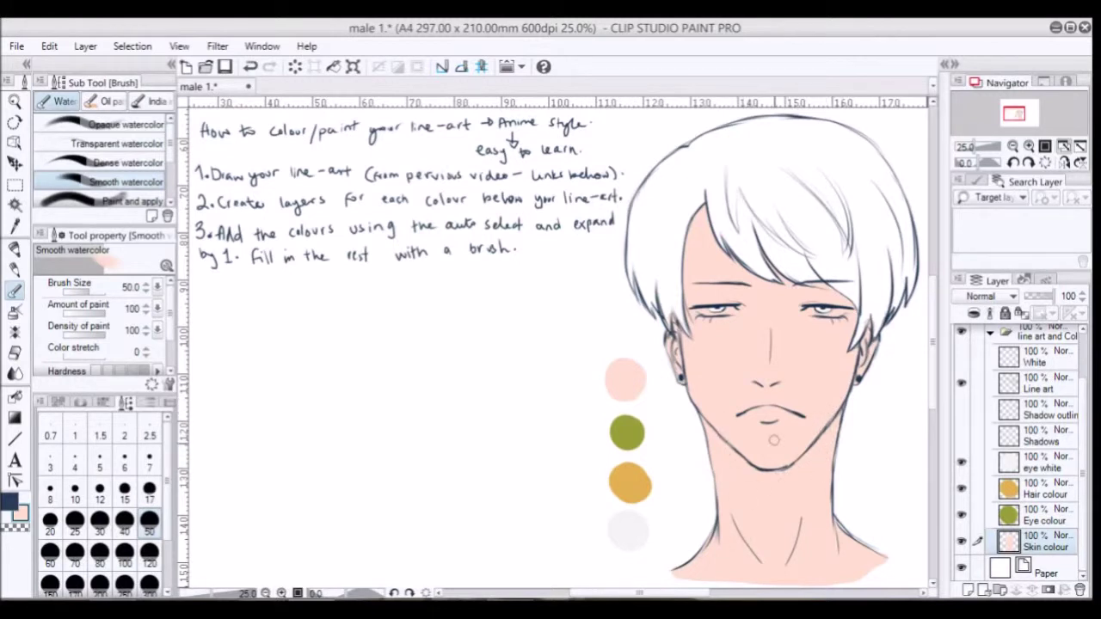
- On the Eye colour layer, fill both irises with the green swatch colour using Auto select and an expanded selection
left_click(1037, 519)
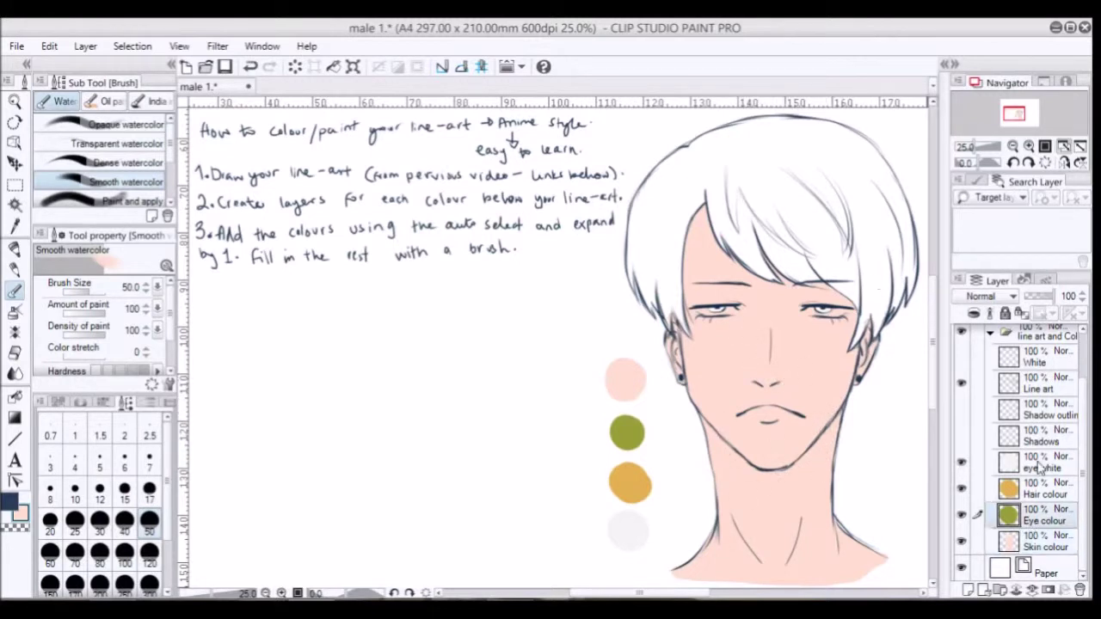
left_click(628, 433, "alt")
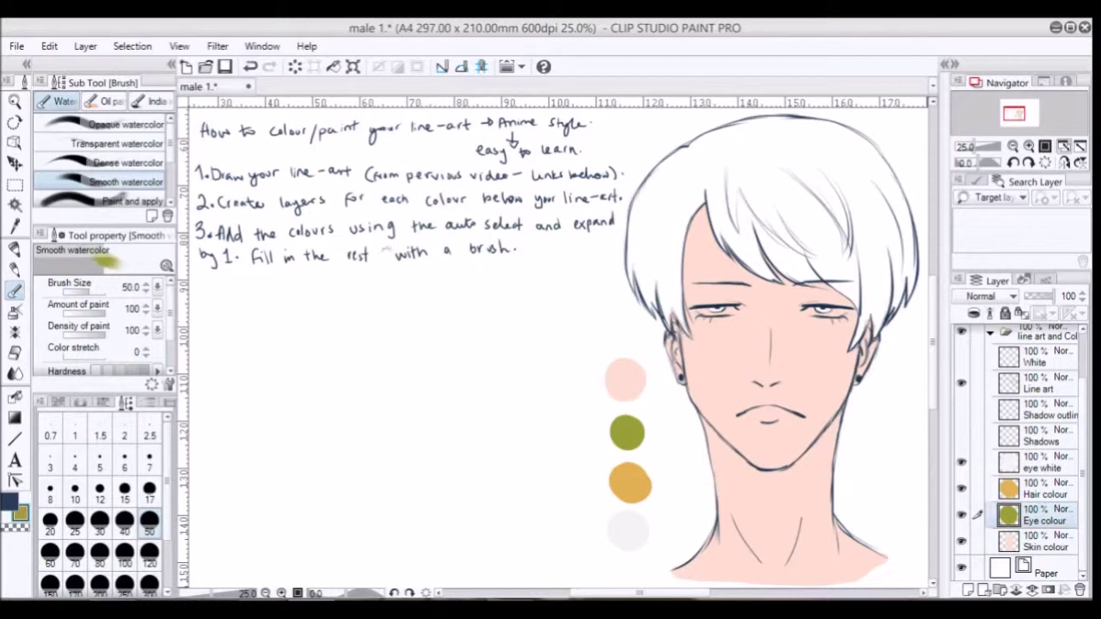
left_click(12, 207)
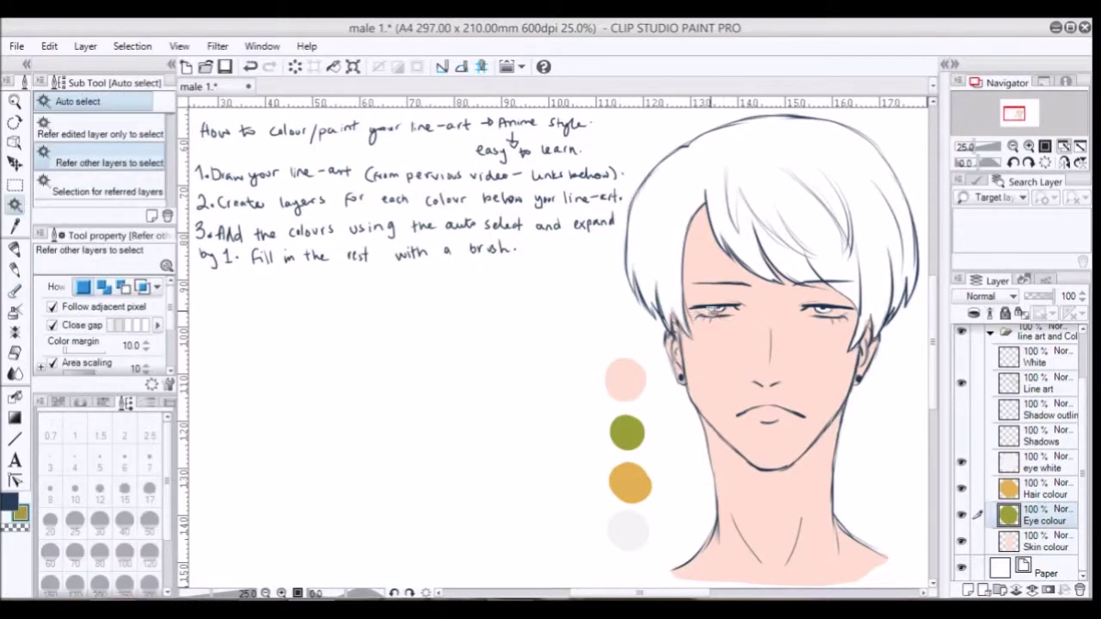
left_click(716, 310)
left_click(659, 334)
key("Return")
left_click(765, 335)
left_click(747, 333)
left_click(637, 289)
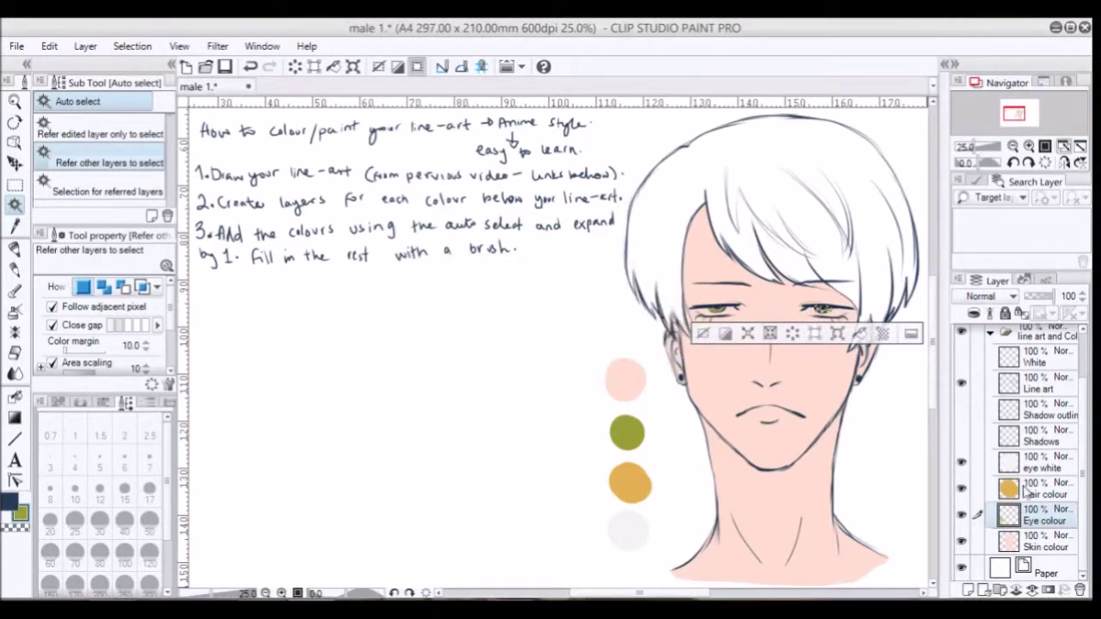
- On the Hair colour layer, auto select the hair, expand the selection, fill it with the golden swatch colour and deselect
left_click(1026, 485)
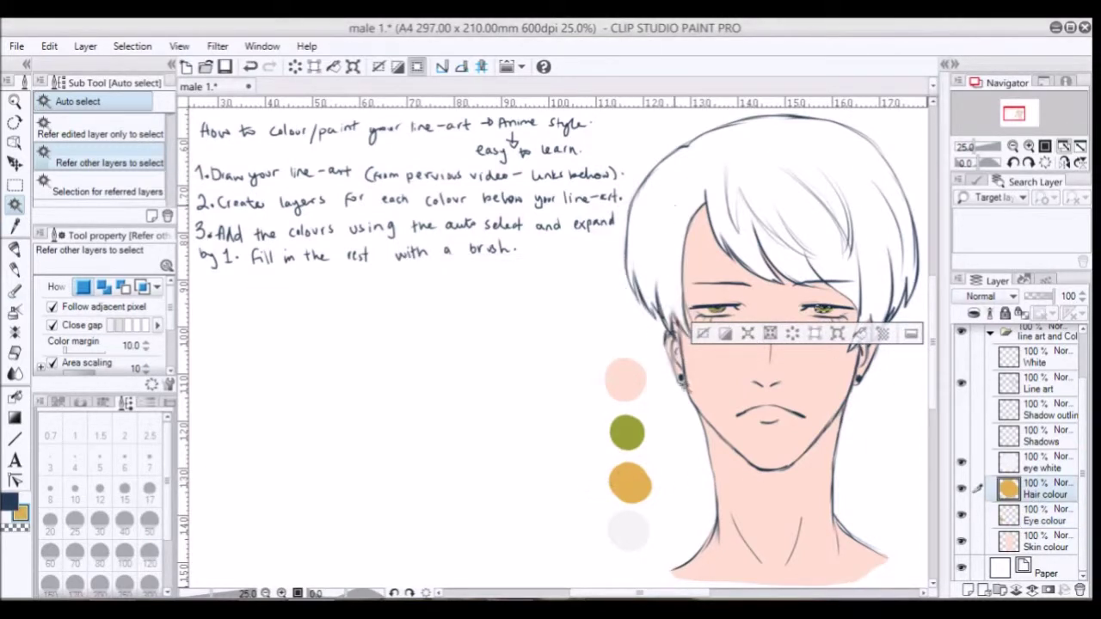
left_click(757, 198)
left_click(732, 371)
left_click(640, 289)
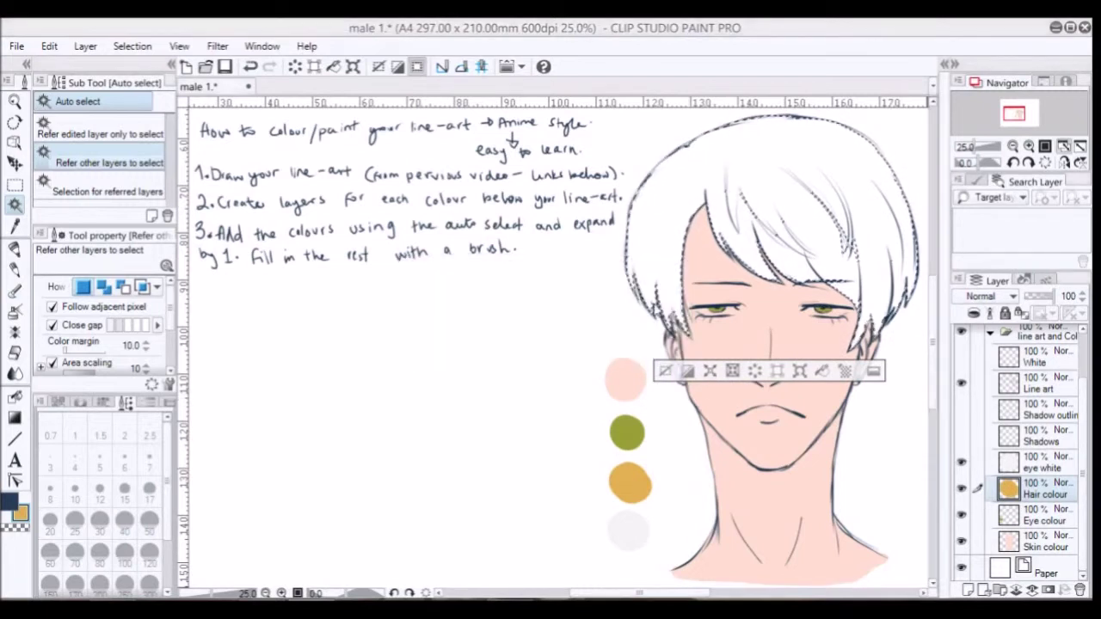
left_click(823, 374)
key("ctrl+d")
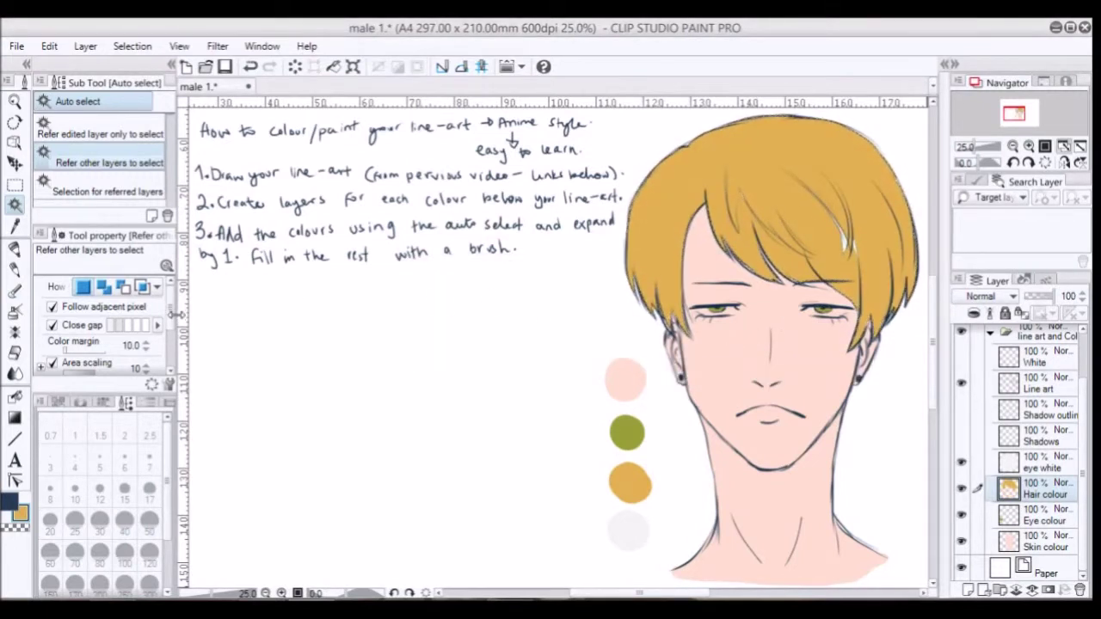
- Brush the remaining gaps in the hair golden, reducing the brush size to 17 for fine areas, and clean up with the Hard eraser
left_click(16, 291)
left_click_drag(837, 224, 847, 223)
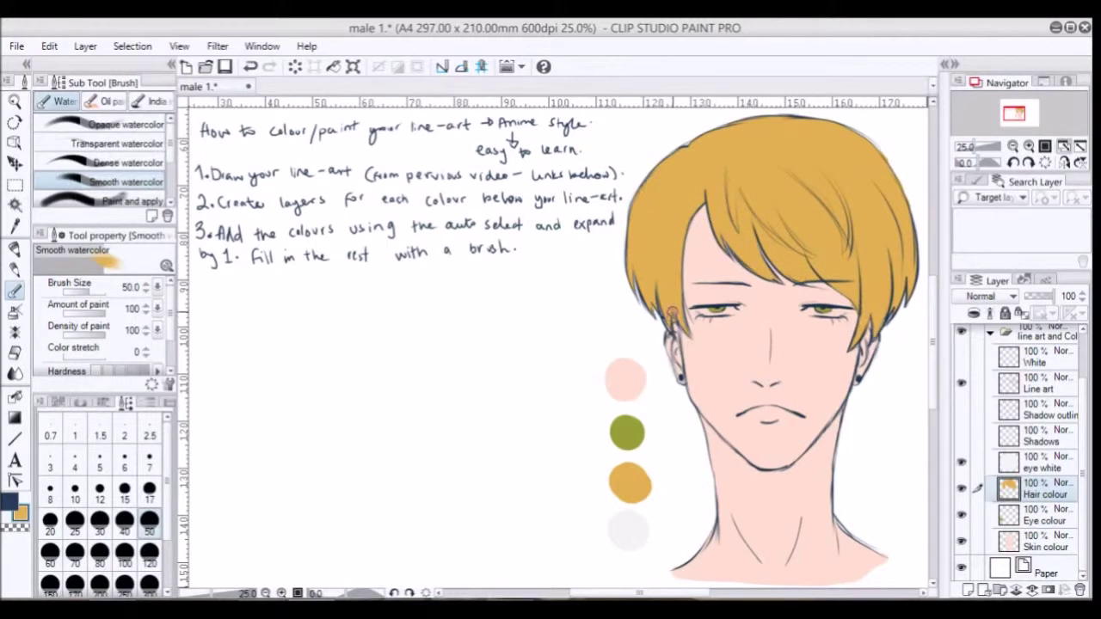
left_click(150, 490)
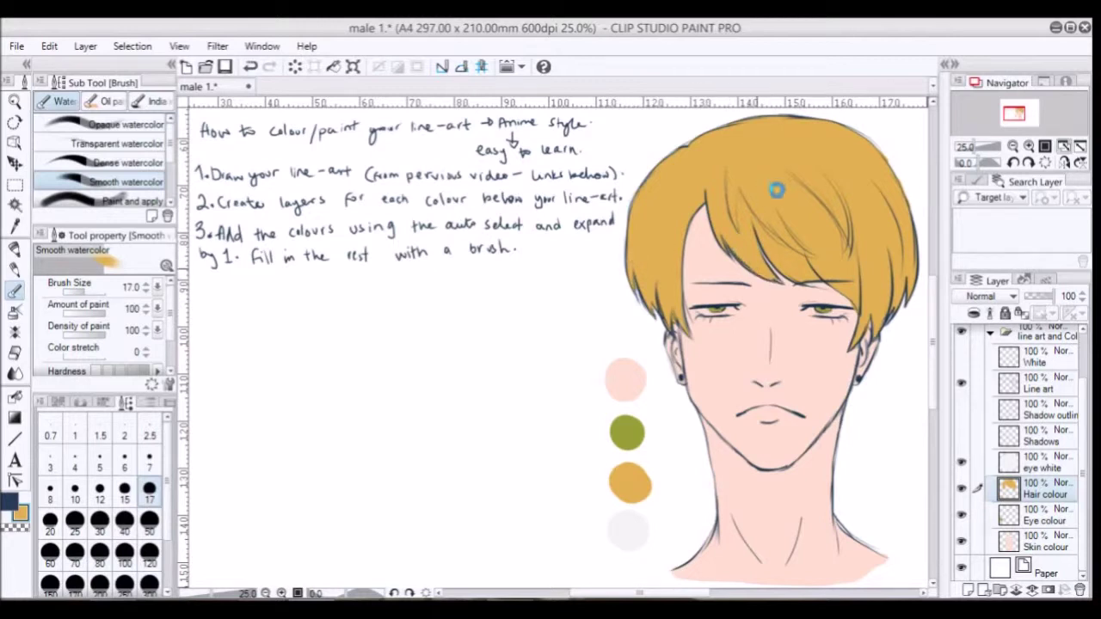
key("ctrl+z")
left_click(730, 263)
left_click(15, 353)
left_click(138, 126)
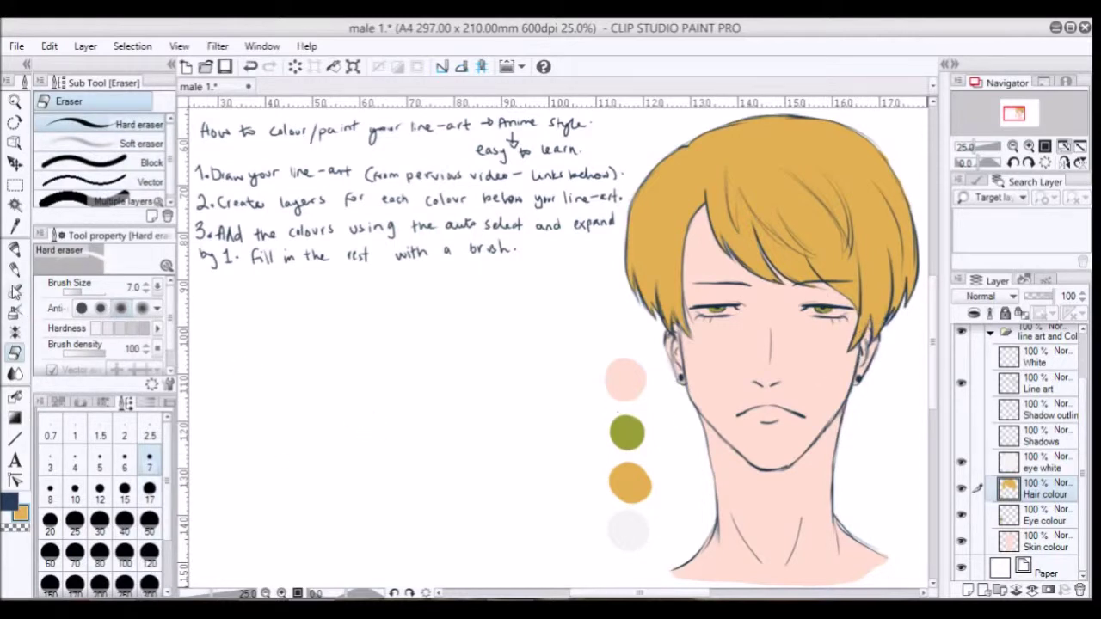
- Return to the Smooth watercolor brush, make the Skin colour layer active and pick up the skin tone from the face
left_click(15, 290)
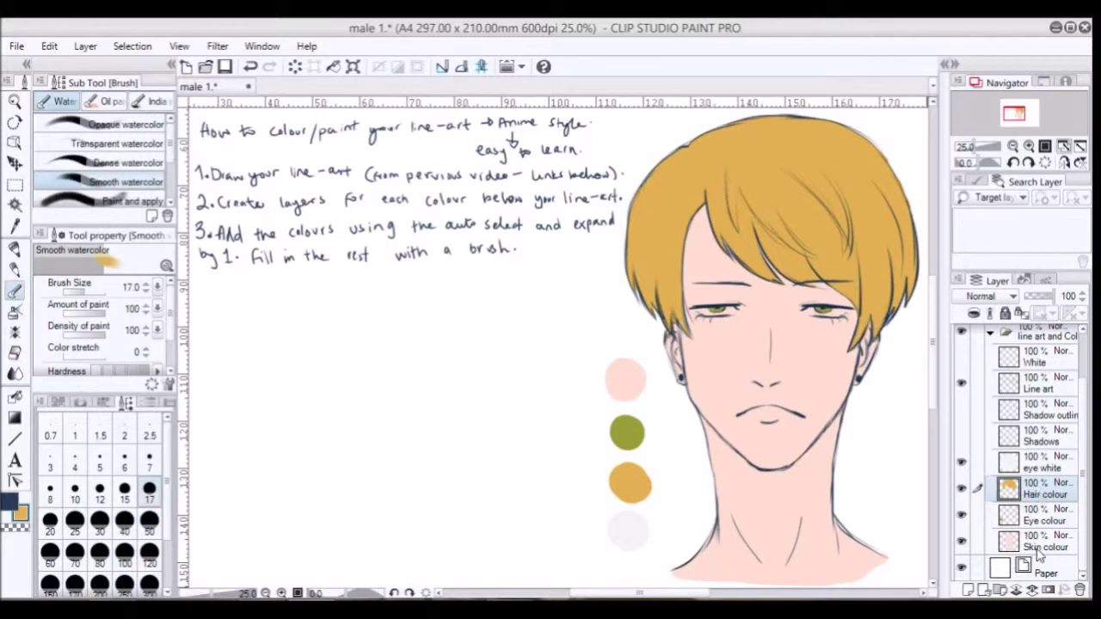
left_click(1036, 544)
left_click(757, 327, "alt")
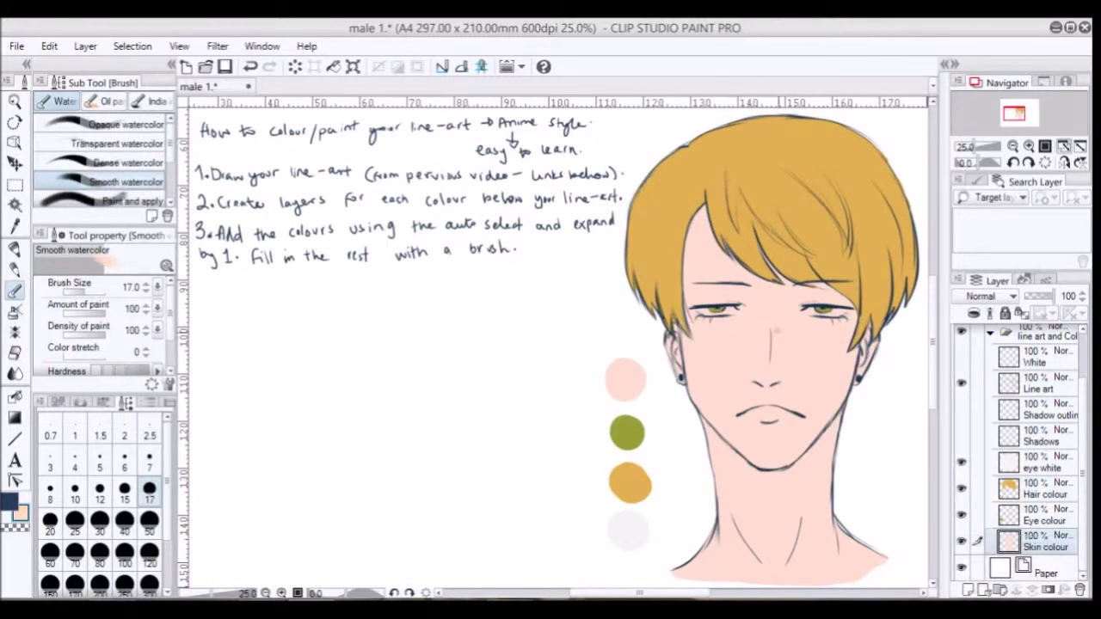
- On the eye white layer, paint the whites of both eyes with the pale grey swatch colour and move the layer below Eye colour
left_click(1039, 469)
left_click(635, 534, "alt")
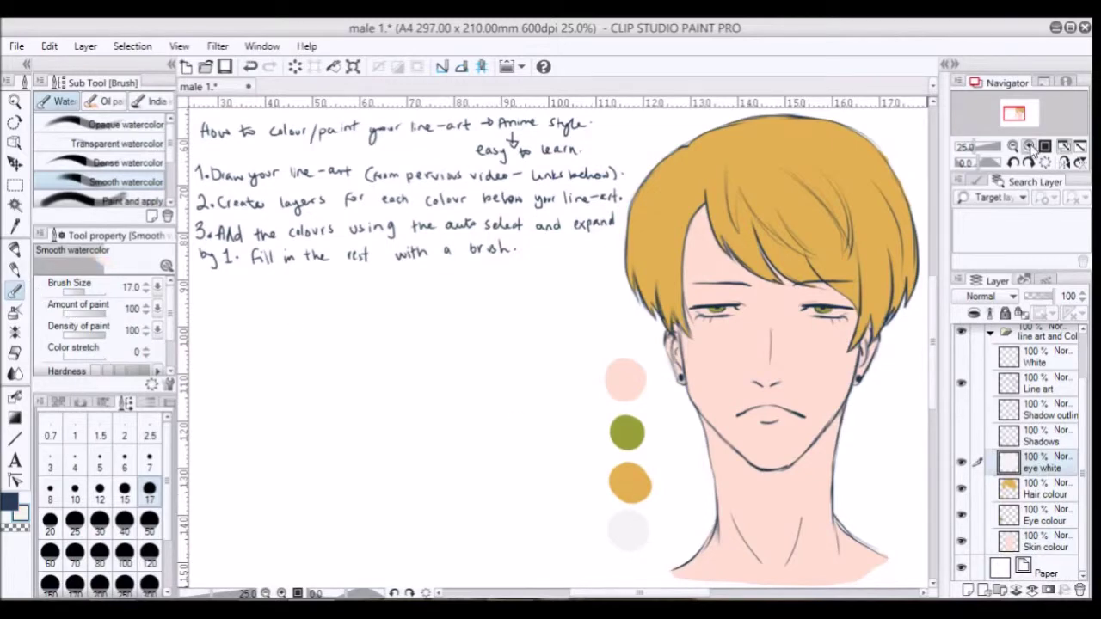
scroll(707, 347, "up", 3)
left_click_drag(665, 600, 691, 599)
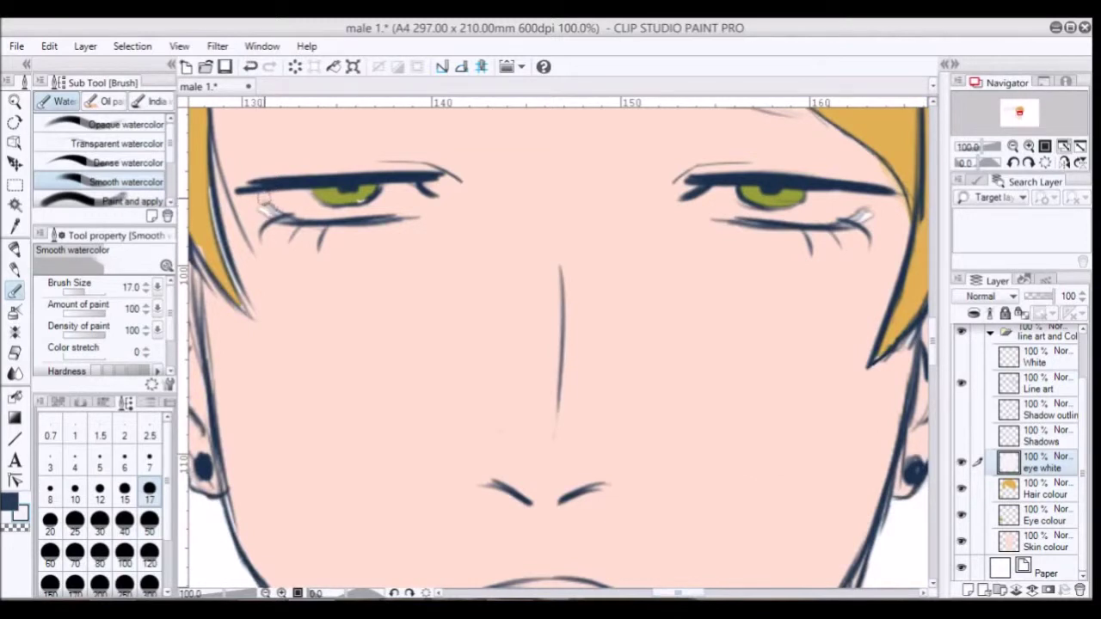
left_click_drag(256, 189, 274, 214)
left_click_drag(417, 201, 402, 211)
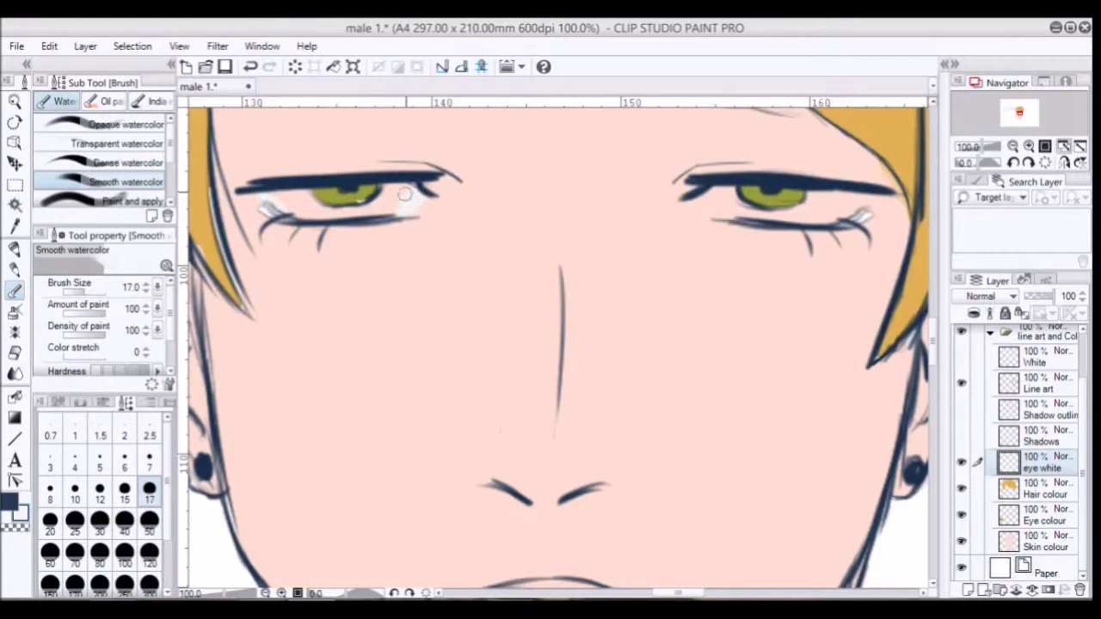
mouse_move(410, 193)
left_mouse_down()
mouse_move(399, 205)
mouse_move(346, 210)
mouse_move(292, 208)
mouse_move(283, 196)
mouse_move(382, 183)
mouse_move(363, 200)
left_mouse_up()
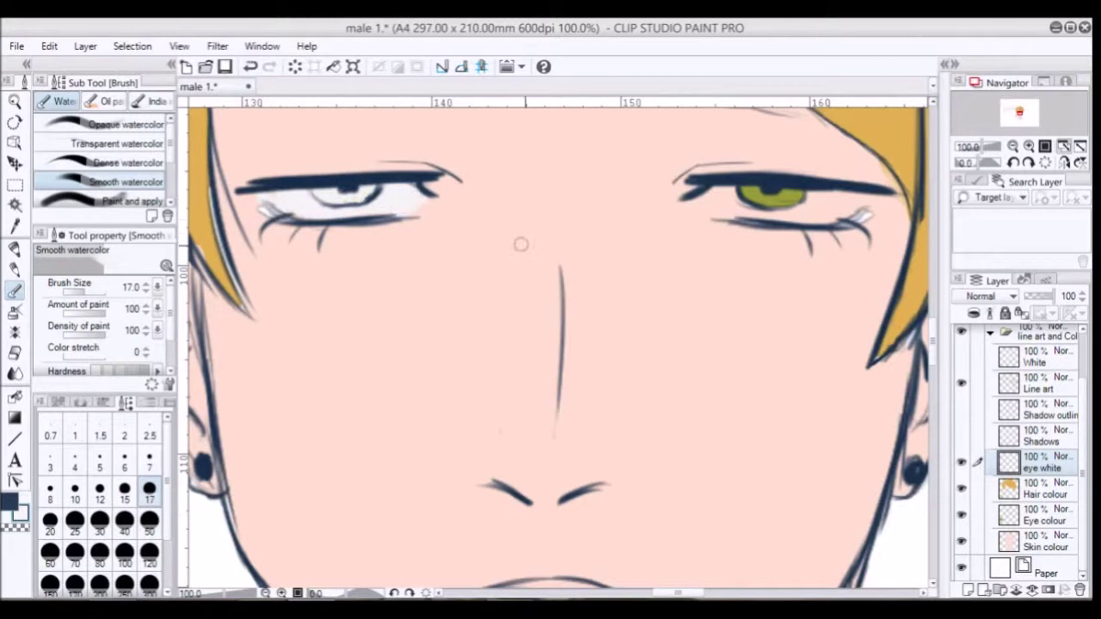
left_click_drag(1024, 469, 1024, 516)
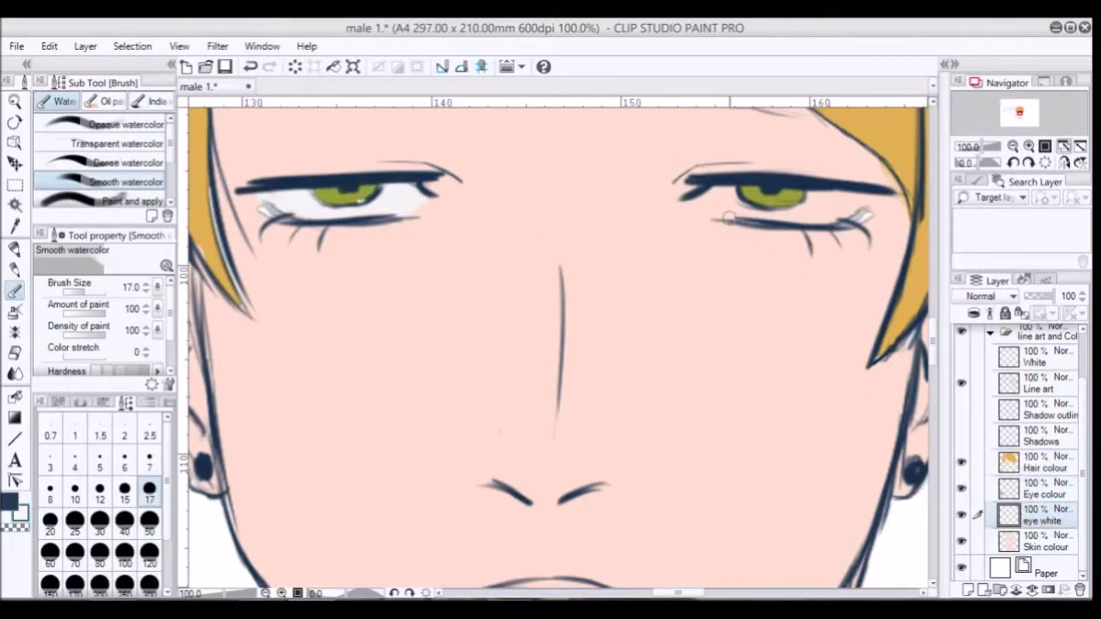
mouse_move(698, 196)
left_mouse_down()
mouse_move(830, 222)
mouse_move(857, 214)
mouse_move(863, 196)
mouse_move(832, 210)
mouse_move(826, 198)
mouse_move(789, 206)
mouse_move(866, 205)
left_mouse_up()
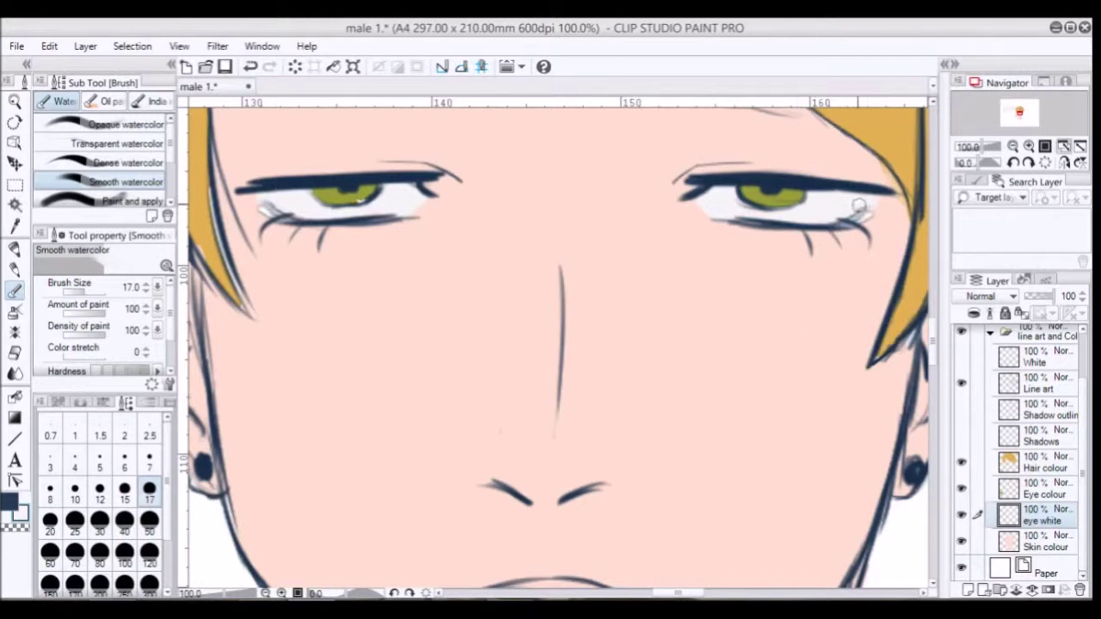
- Touch up both irises with their green on the Eye colour layer, and pick up the skin tone on the Skin colour layer
left_click(1030, 489)
left_click(332, 193, "alt")
mouse_move(373, 189)
left_mouse_down()
mouse_move(317, 185)
mouse_move(332, 198)
mouse_move(368, 198)
left_mouse_up()
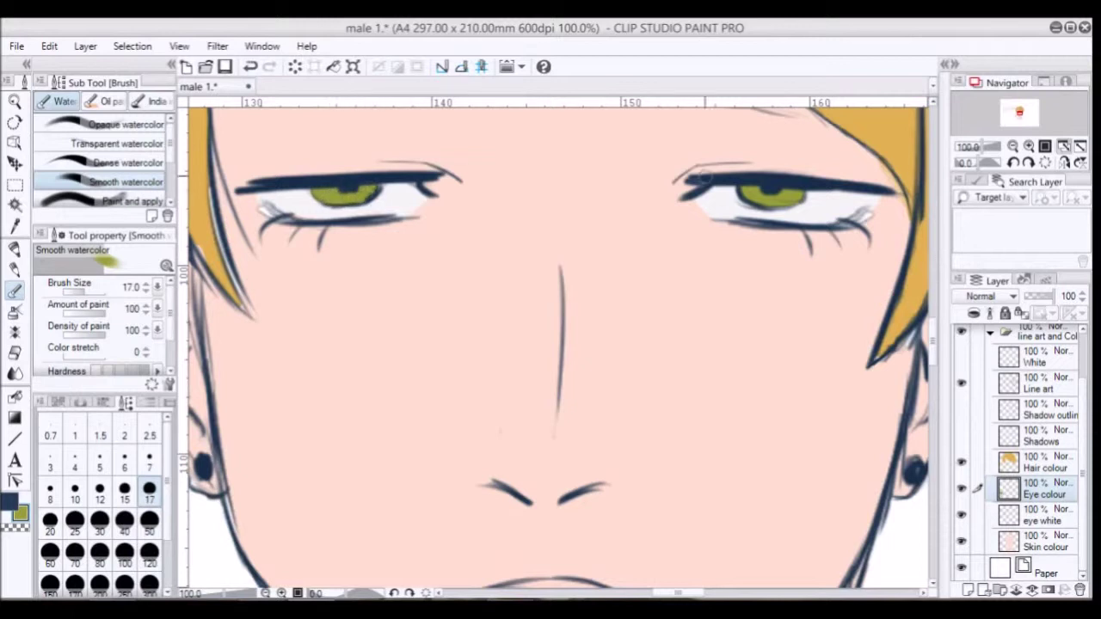
left_click_drag(779, 199, 799, 188)
left_click(1041, 542)
left_click(757, 419, "alt")
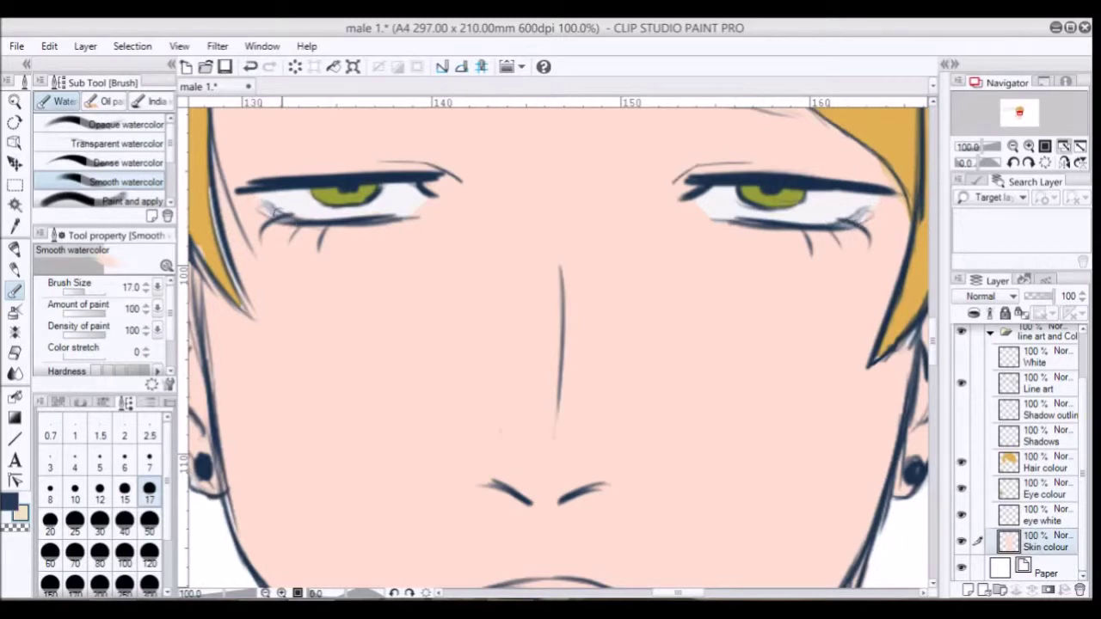
- Start the fourth instruction on Layer 1 in dark blue with the Darker pencil at size 17: "4. Now draw the shadow outline"
left_click(1014, 146)
left_click(1013, 146)
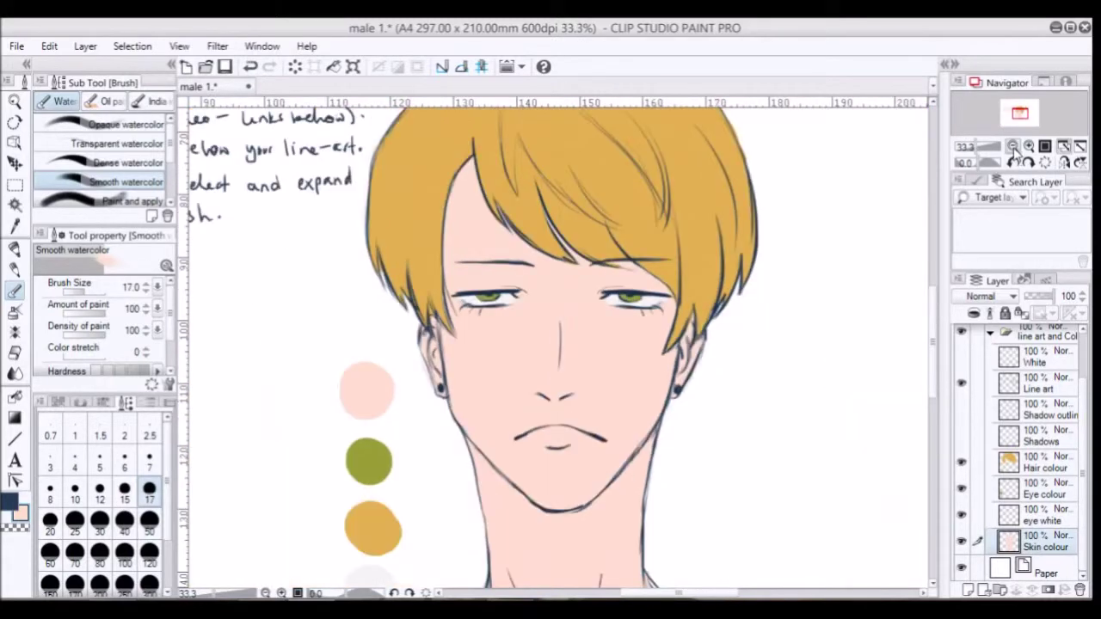
left_click(1014, 146)
left_click_drag(620, 592, 578, 592)
right_click(1070, 339)
left_click(1086, 394)
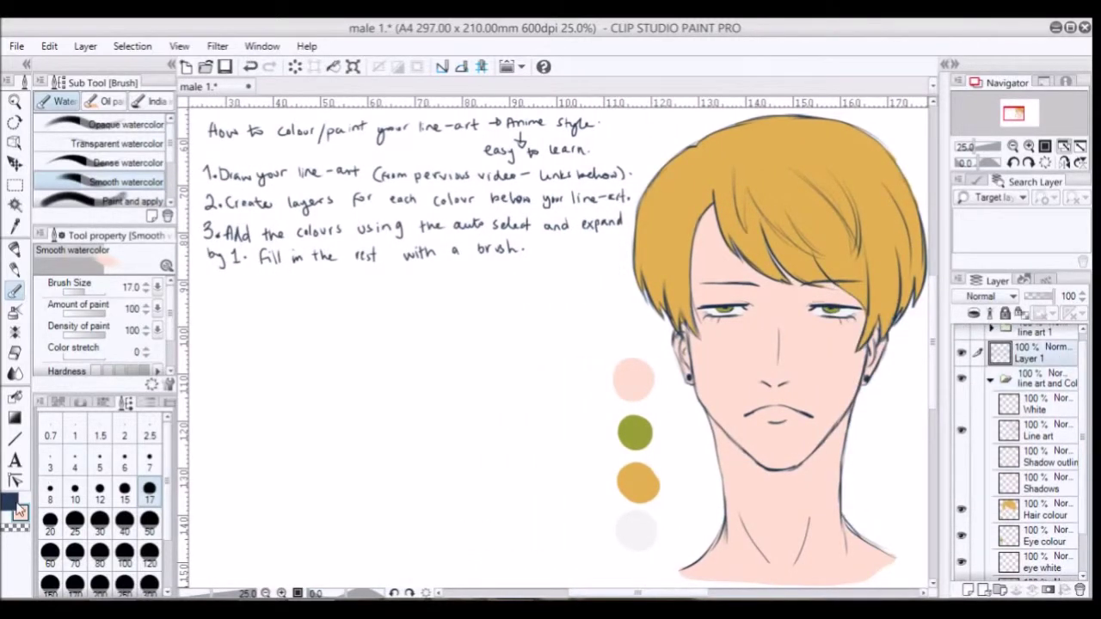
left_click(13, 269)
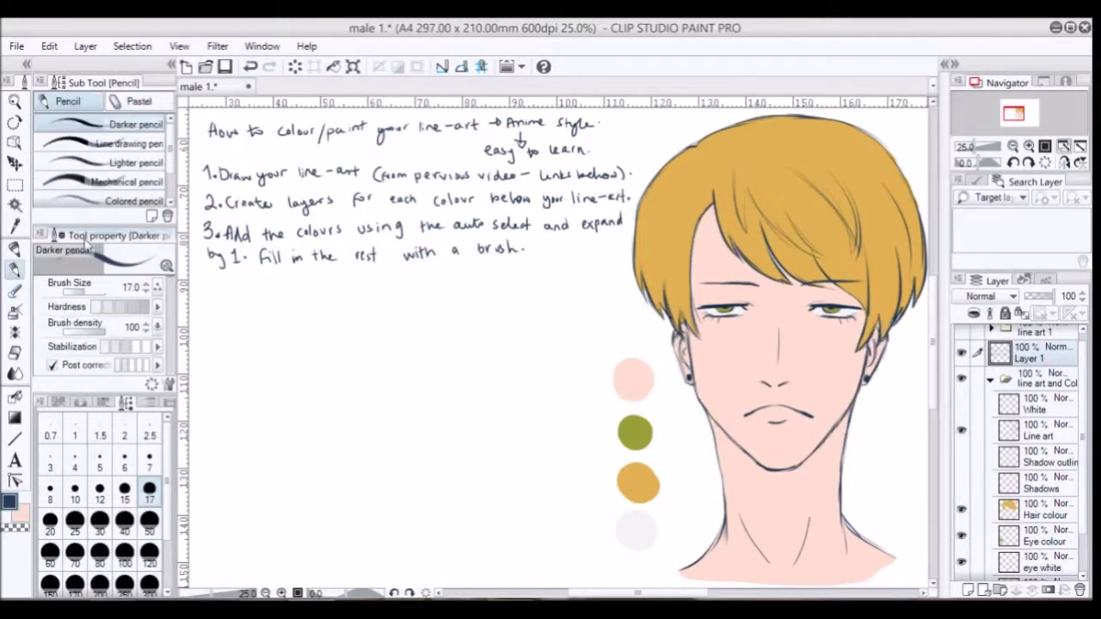
mouse_move(201, 278)
left_mouse_down()
mouse_move(238, 291)
mouse_move(387, 282)
left_mouse_up()
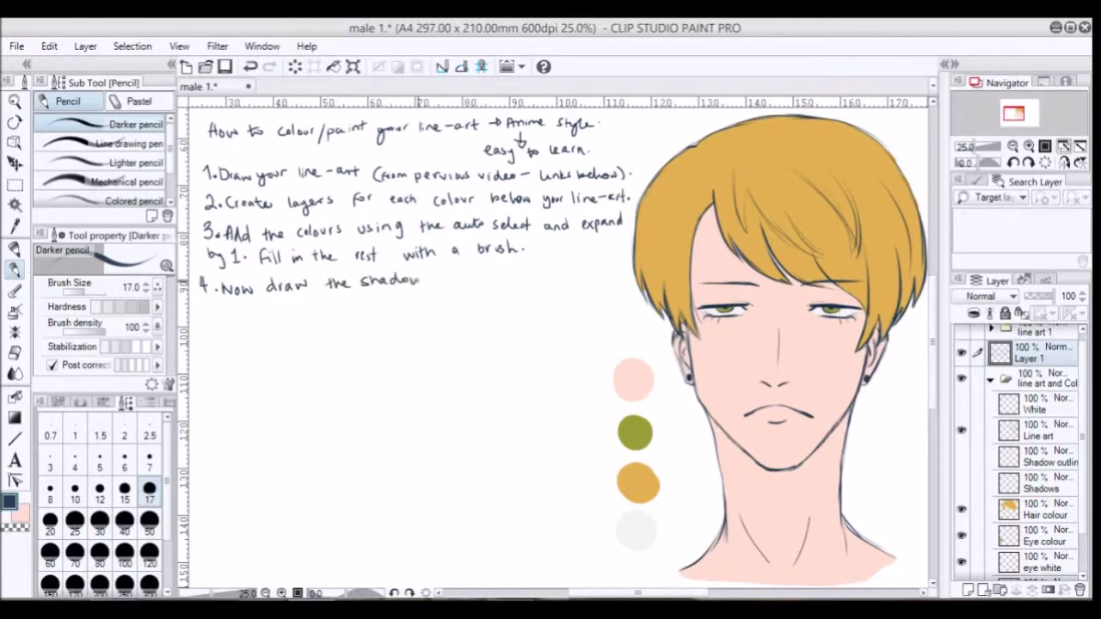
left_click_drag(446, 278, 494, 274)
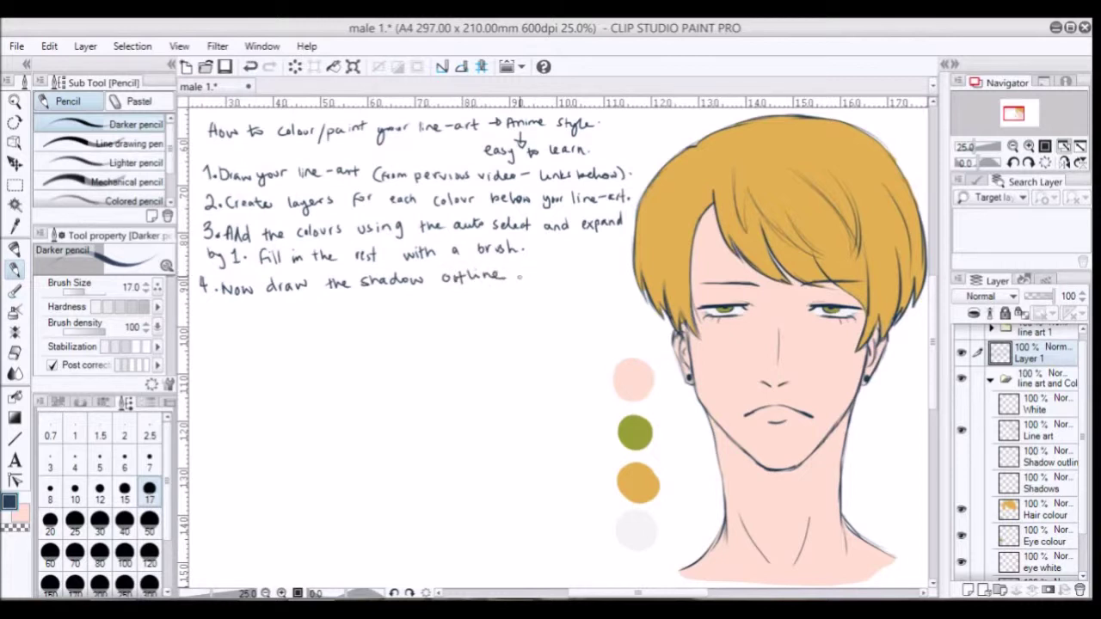
- Complete the fourth handwritten instruction on Layer 1 with "on a new layer below your line-art but above your colours"
left_click_drag(568, 272, 600, 270)
left_click_drag(215, 305, 242, 317)
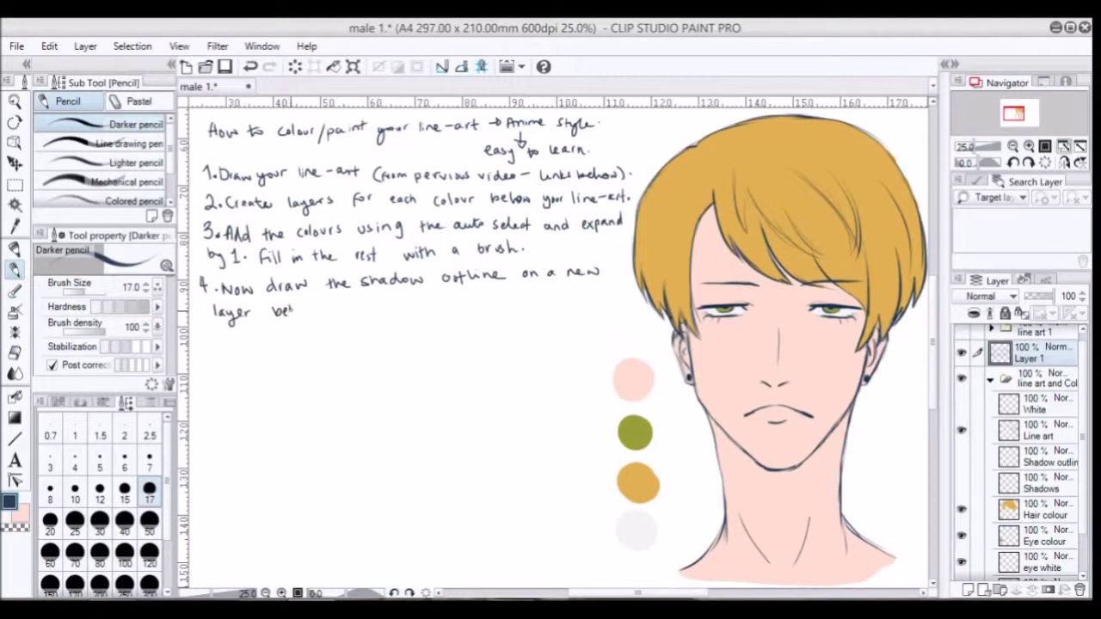
mouse_move(330, 311)
left_mouse_down()
mouse_move(337, 320)
mouse_move(362, 307)
left_mouse_up()
left_click_drag(378, 300, 376, 312)
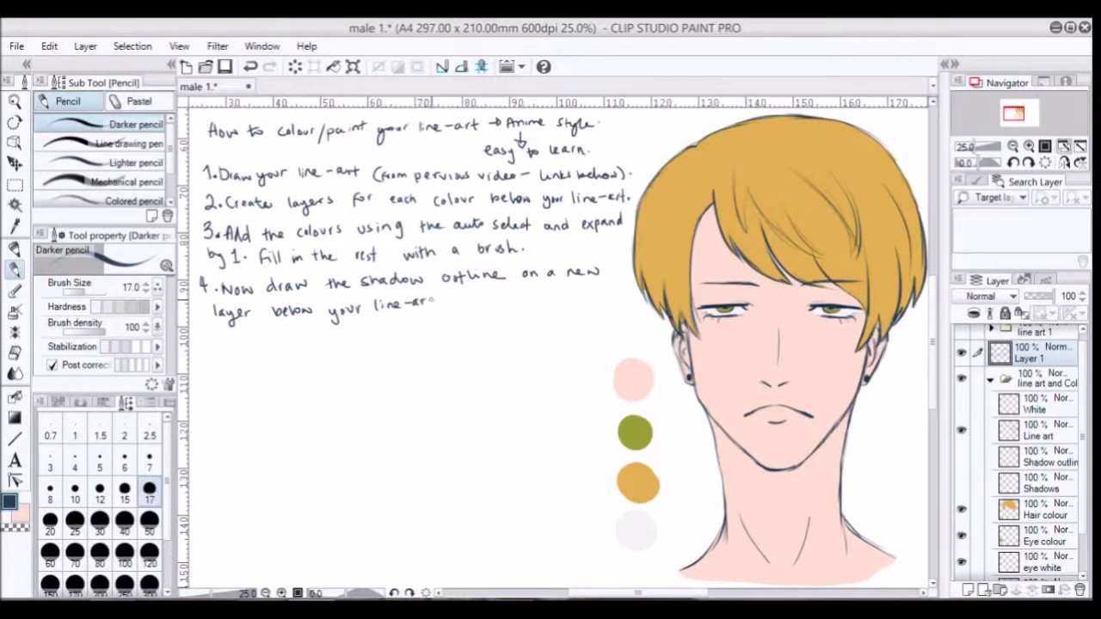
left_click_drag(448, 303, 455, 299)
left_click_drag(461, 296, 458, 301)
left_click_drag(481, 297, 495, 301)
left_click_drag(501, 296, 536, 308)
left_click_drag(543, 296, 546, 300)
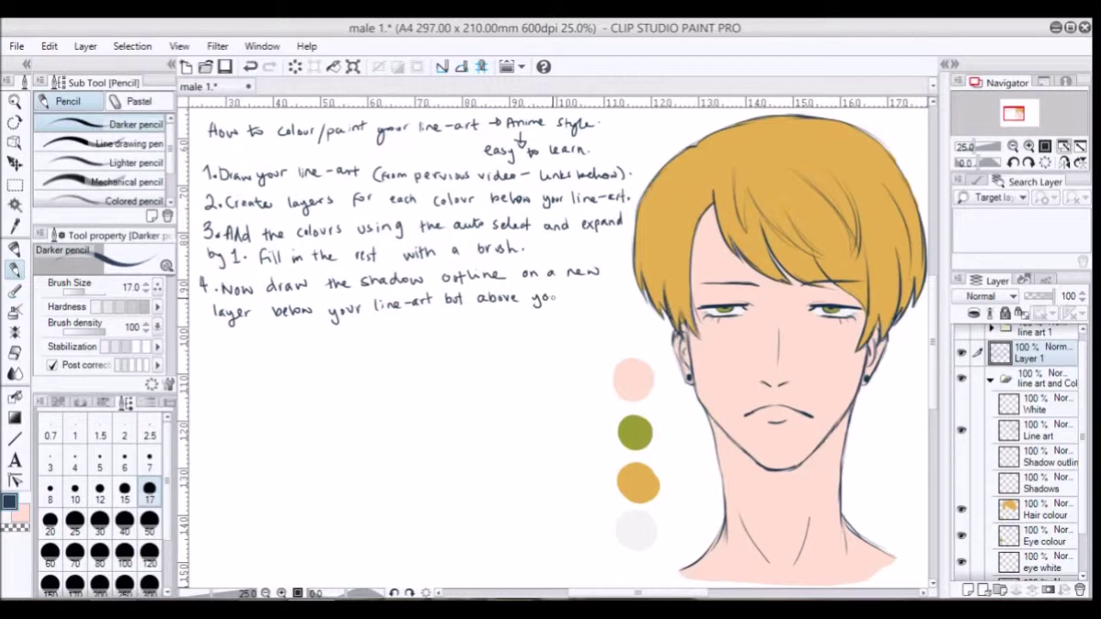
mouse_move(583, 291)
left_mouse_down()
mouse_move(581, 302)
mouse_move(617, 296)
left_mouse_up()
left_click_drag(619, 292, 626, 294)
- Make the Shadow outline layer active and visible, and handwrite "5. Create another layer and make it linear-burn."
left_click(1048, 465)
left_click(961, 457)
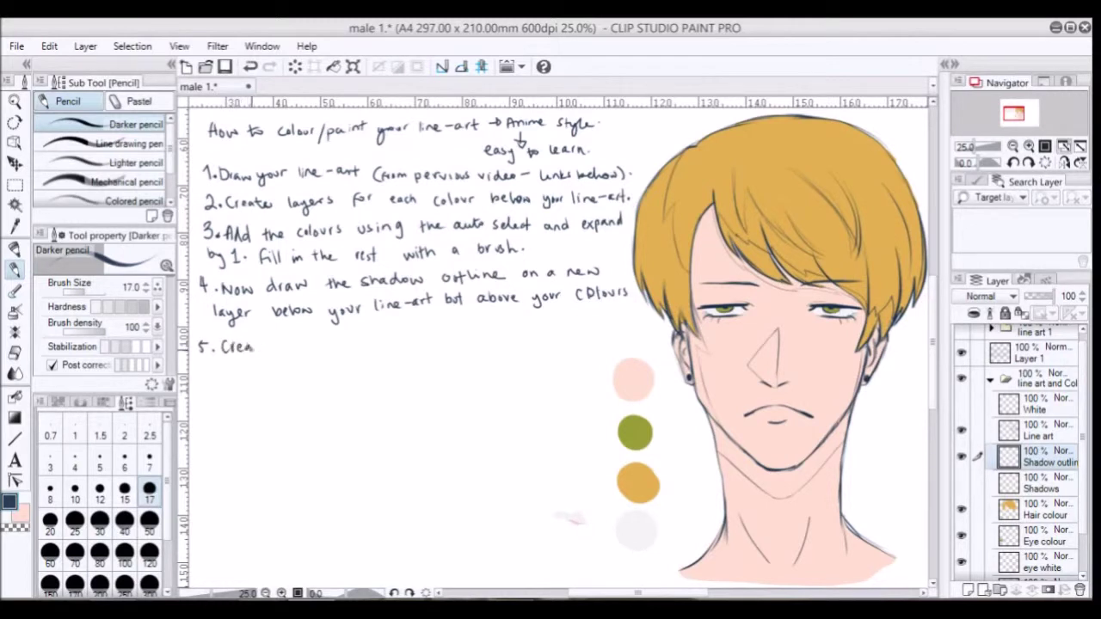
left_click_drag(322, 345, 404, 342)
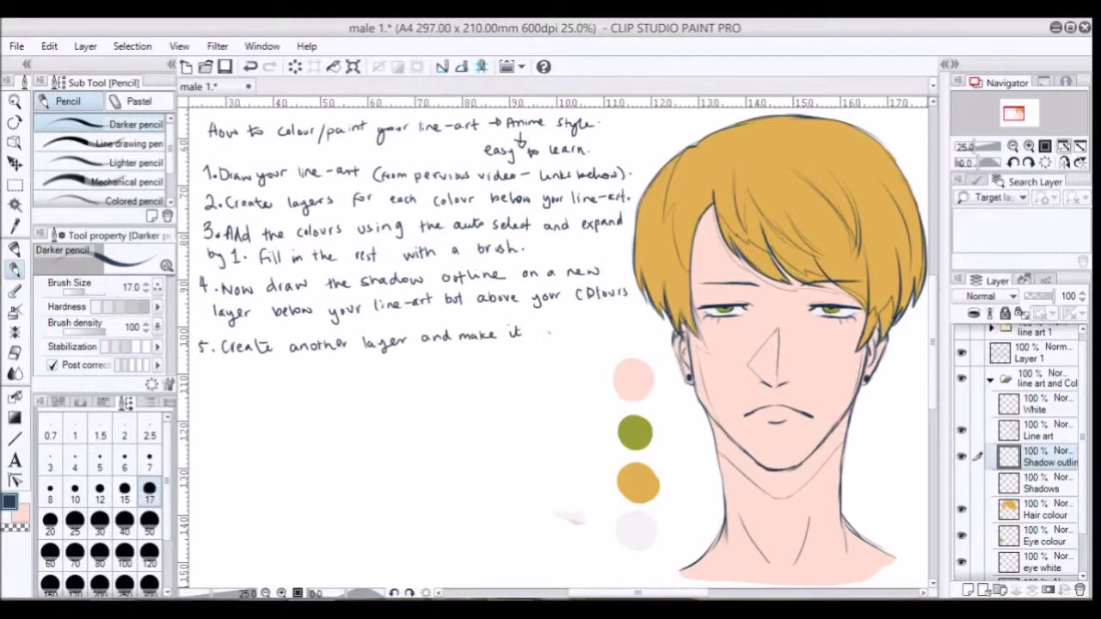
left_click_drag(564, 332, 577, 332)
- Set the blending mode of the Shadows layer to Linear burn
left_click(1047, 495)
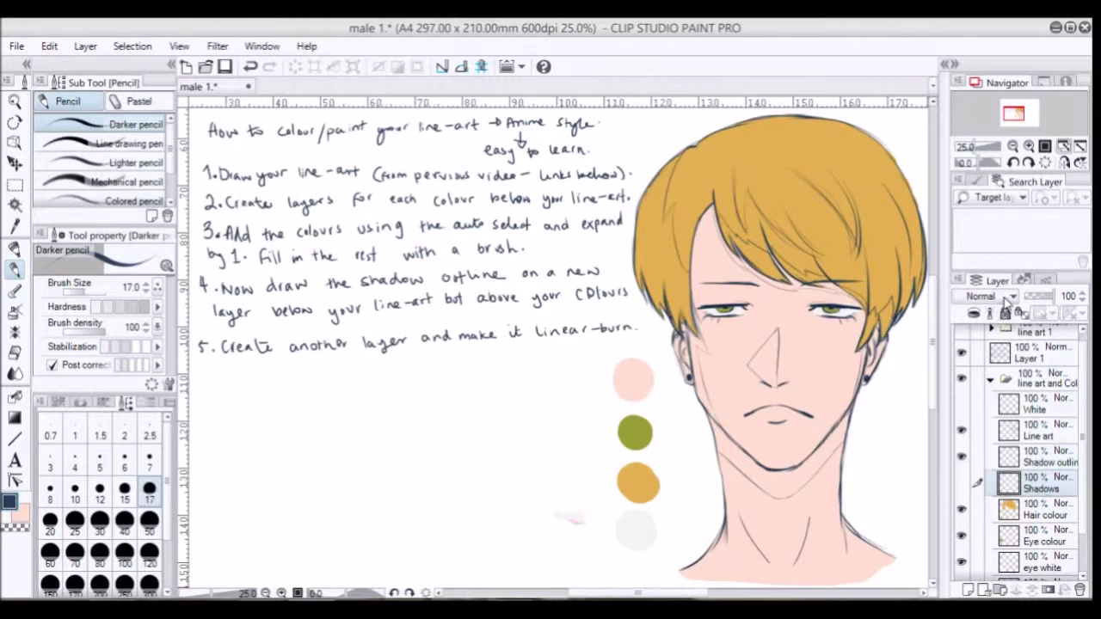
left_click(1005, 298)
left_click(1000, 384)
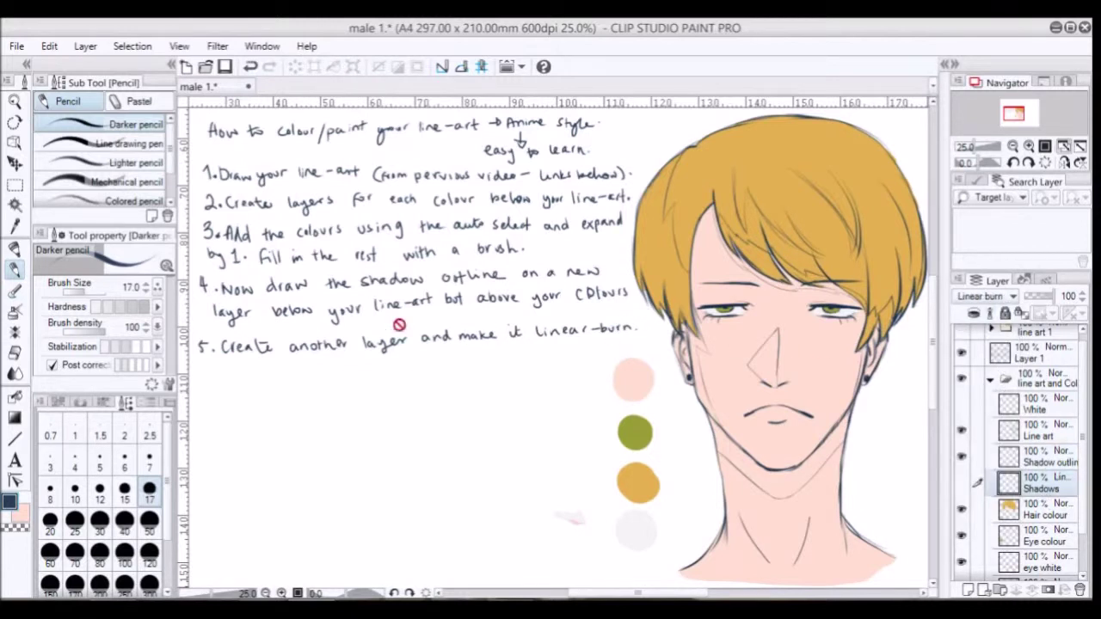
- Continue the fifth instruction on Layer 1 with "Then turn down the opacity (30-60%)", erasing the miswritten part along the way
left_click(1028, 354)
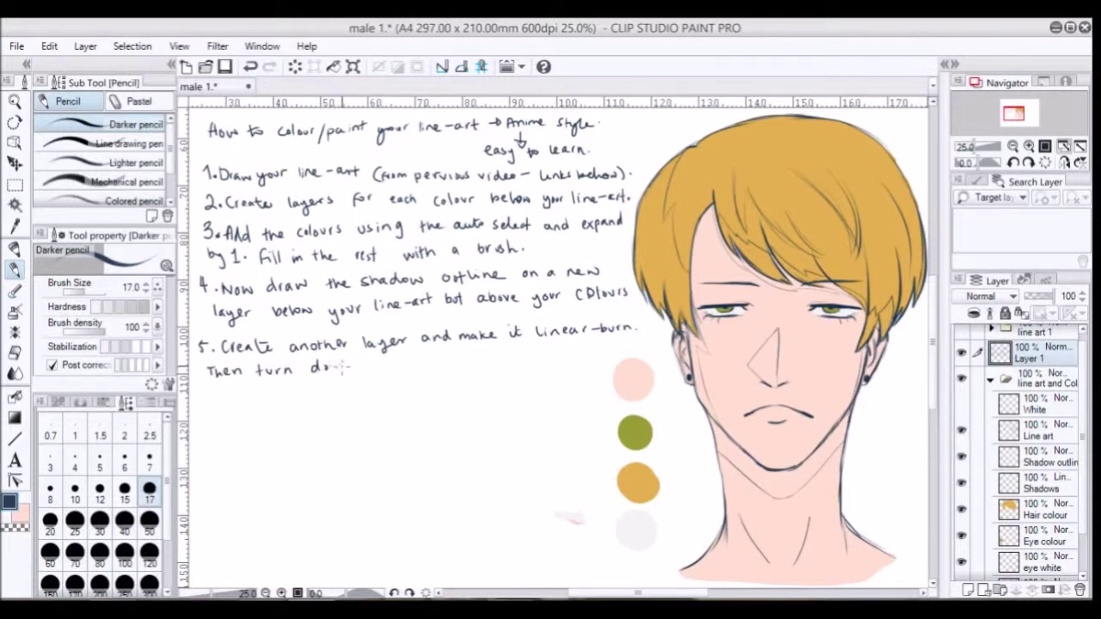
left_click(17, 354)
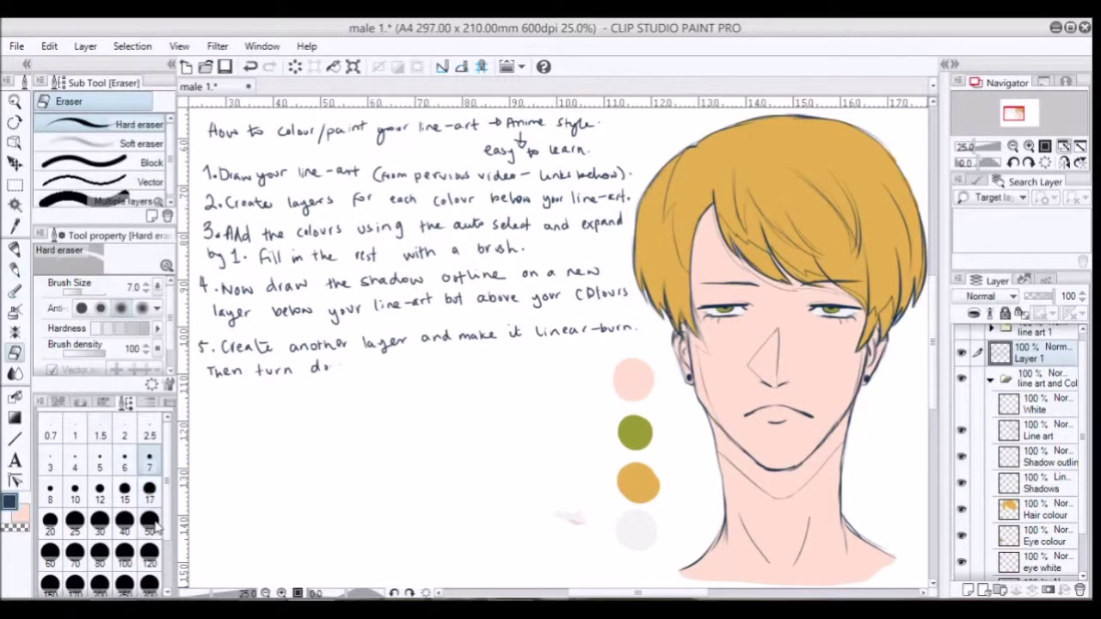
left_click(15, 269)
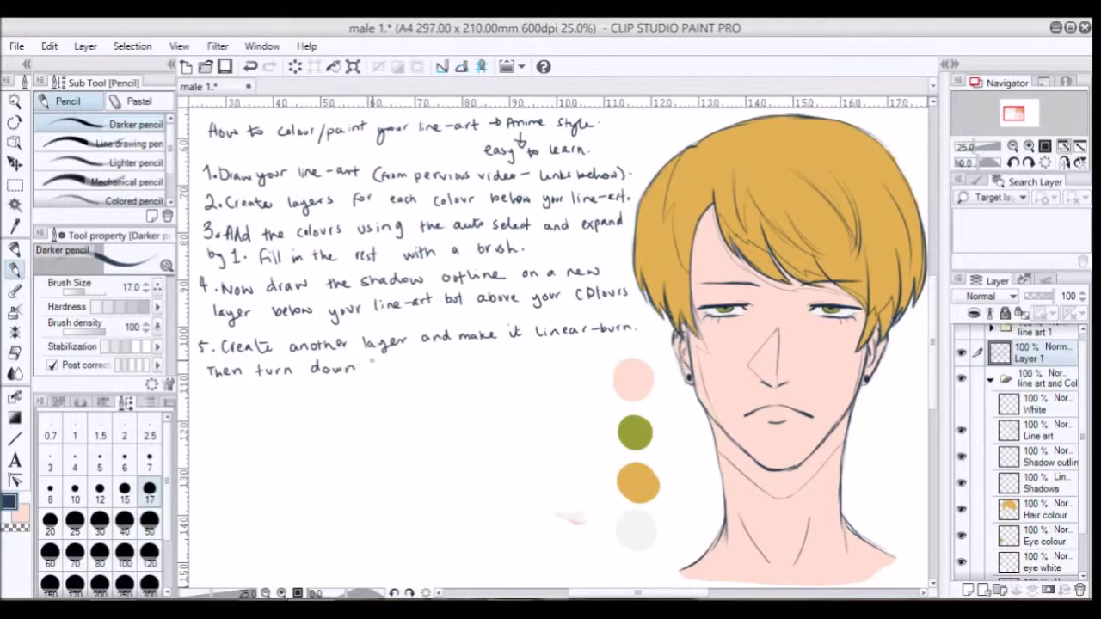
left_click_drag(432, 359, 519, 363)
left_click_drag(534, 351, 587, 368)
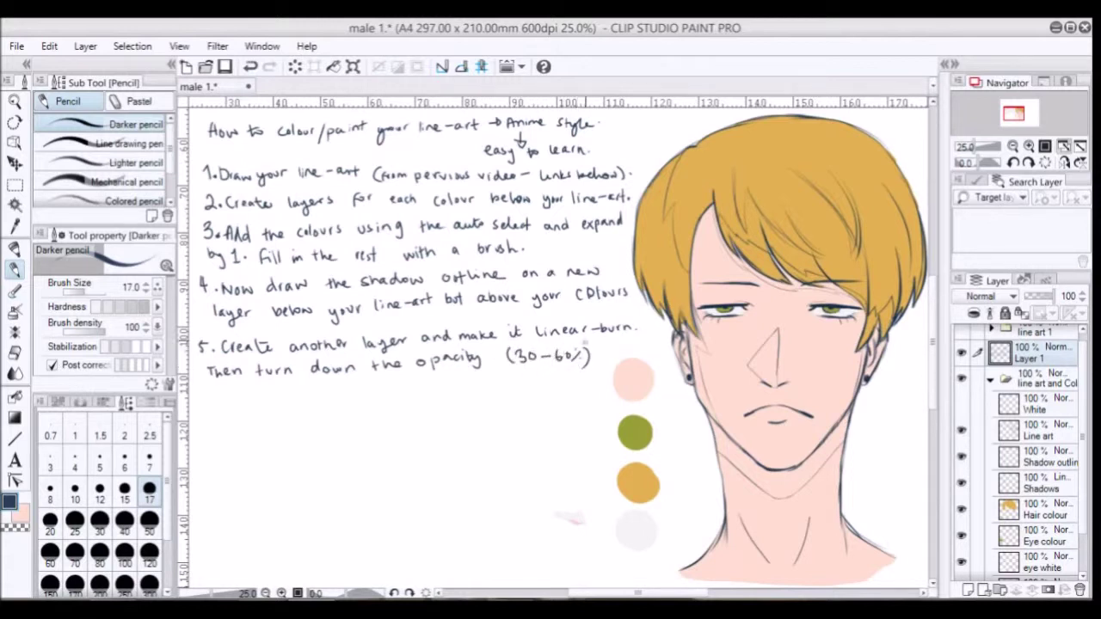
- Lower the Shadows layer's opacity to 49%, and handwrite "6. Pick a shadow colour and repeat step 3." on Layer 1
left_click(1048, 483)
left_click(1043, 297)
left_click_drag(1043, 298, 1040, 301)
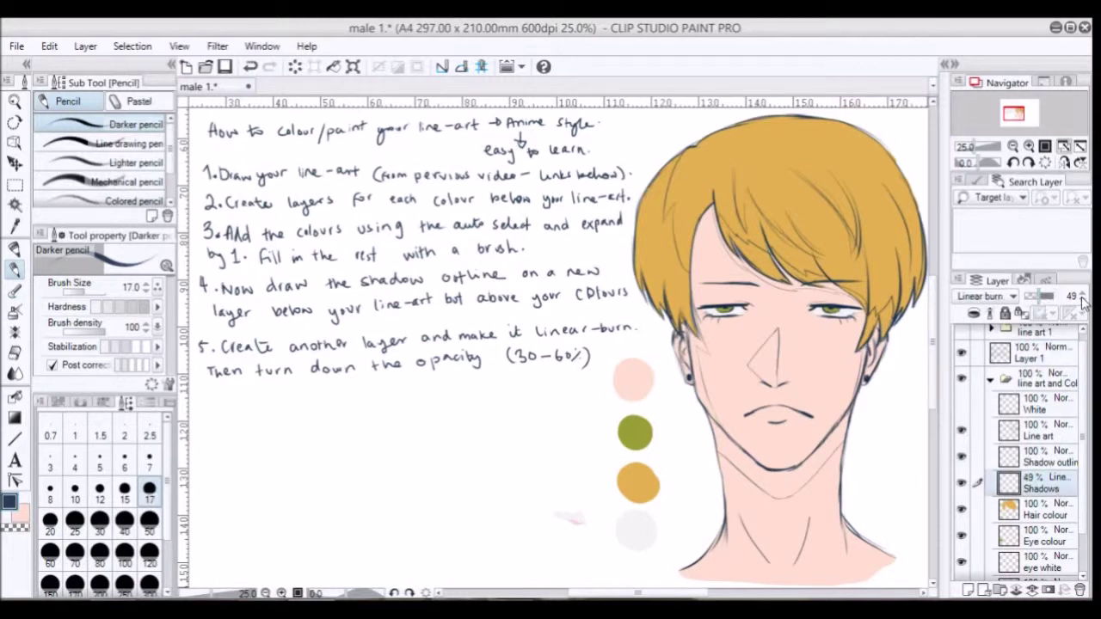
left_click(1025, 363)
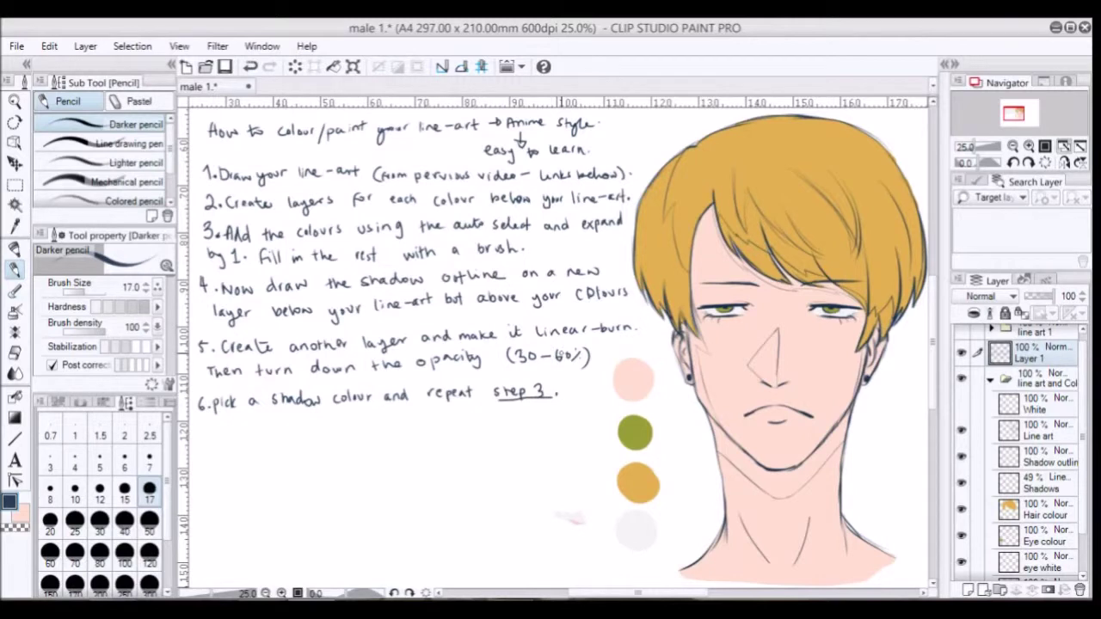
- Make the Shadows layer active and choose a pale pink as the shadow colour
scroll(1083, 499, "down", 1)
left_click(1058, 474)
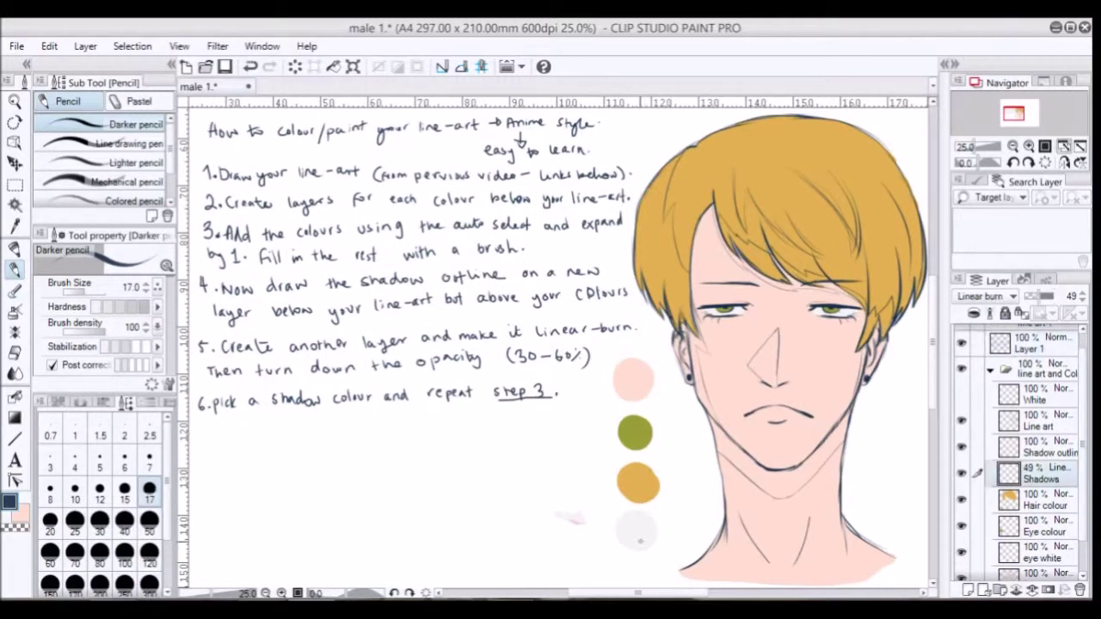
left_click(103, 402)
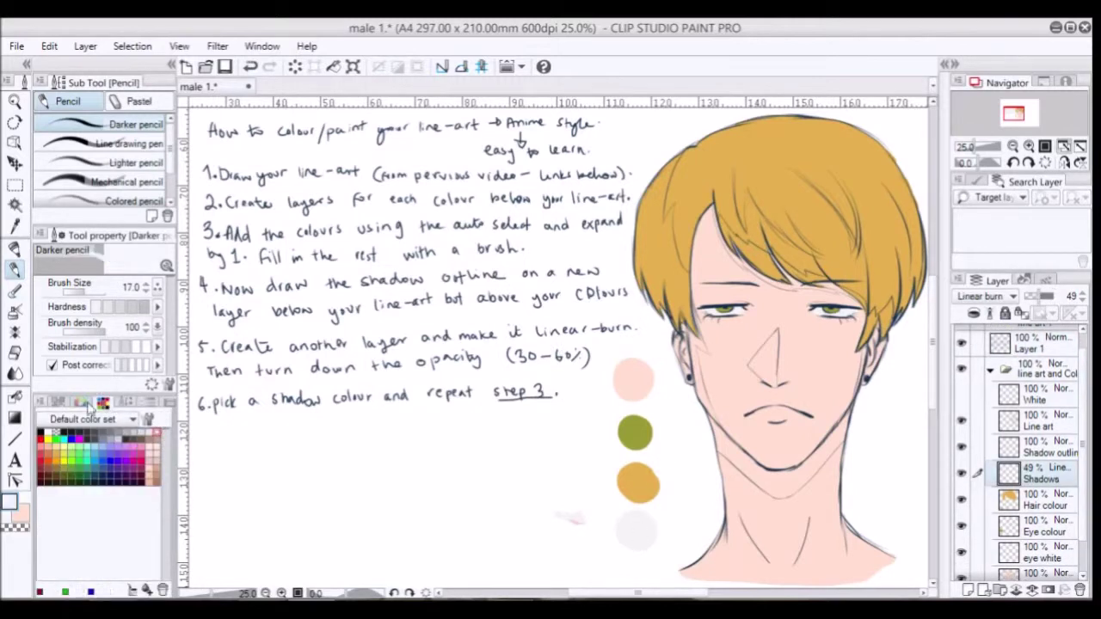
left_click(81, 402)
left_click(79, 467)
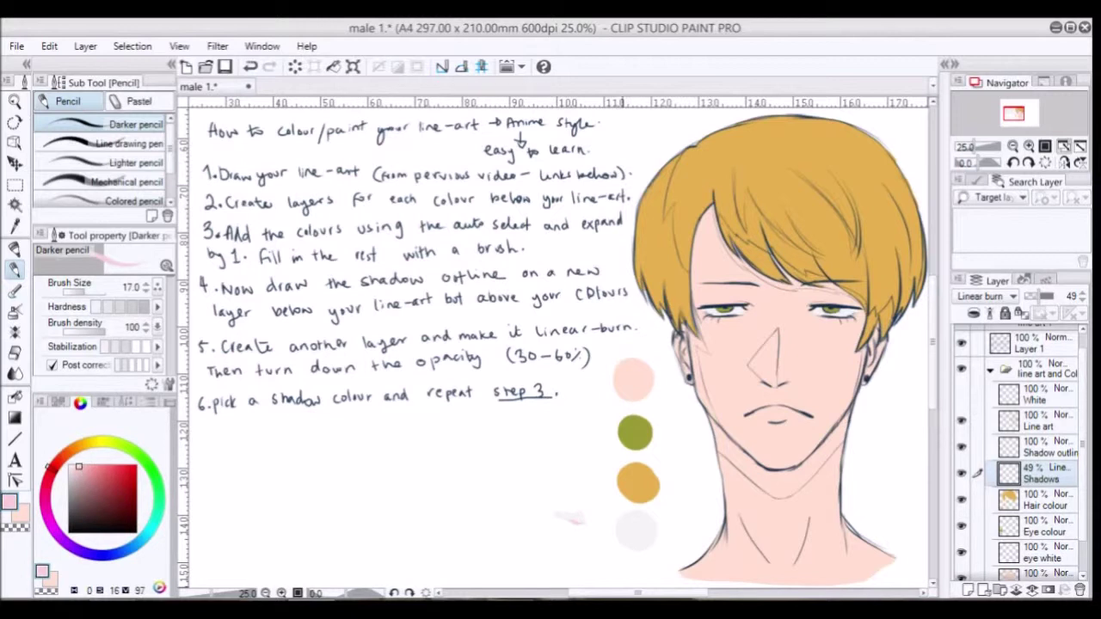
- Paint a round swatch of the shadow pink beside the other colour swatches with the Smooth watercolor brush at size 120
left_click(14, 290)
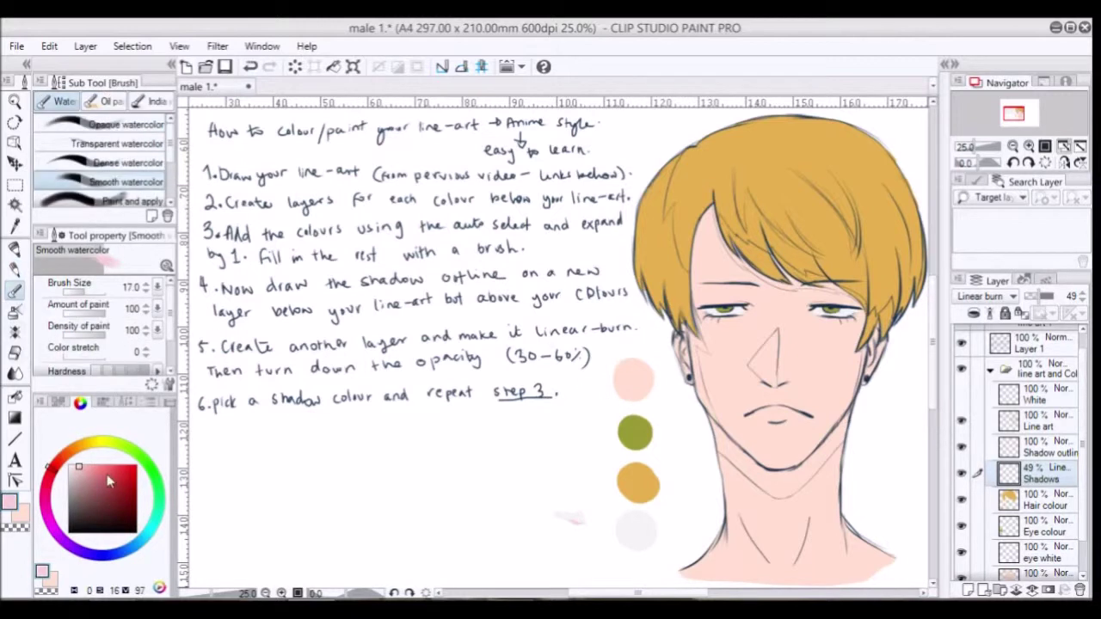
left_click(126, 403)
left_click(149, 552)
mouse_move(695, 508)
left_mouse_down()
mouse_move(689, 494)
mouse_move(705, 492)
mouse_move(682, 503)
mouse_move(691, 495)
left_mouse_up()
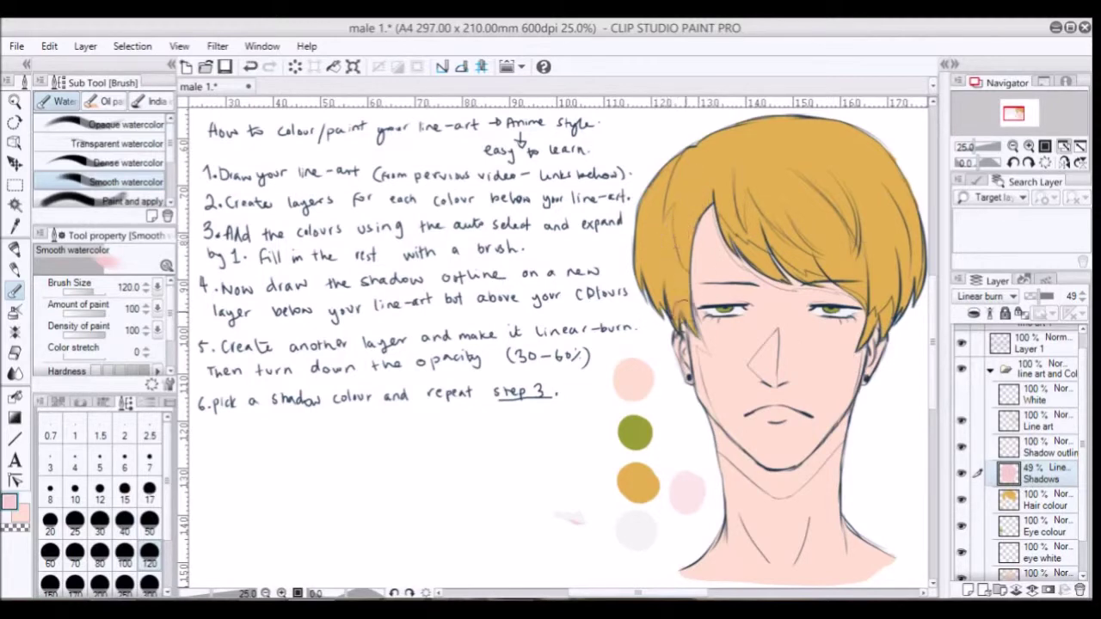
- Auto select the shadow area on the left side of the hair, expand it by 1 px and fill it with the shadow colour
left_click(14, 205)
left_click(664, 254)
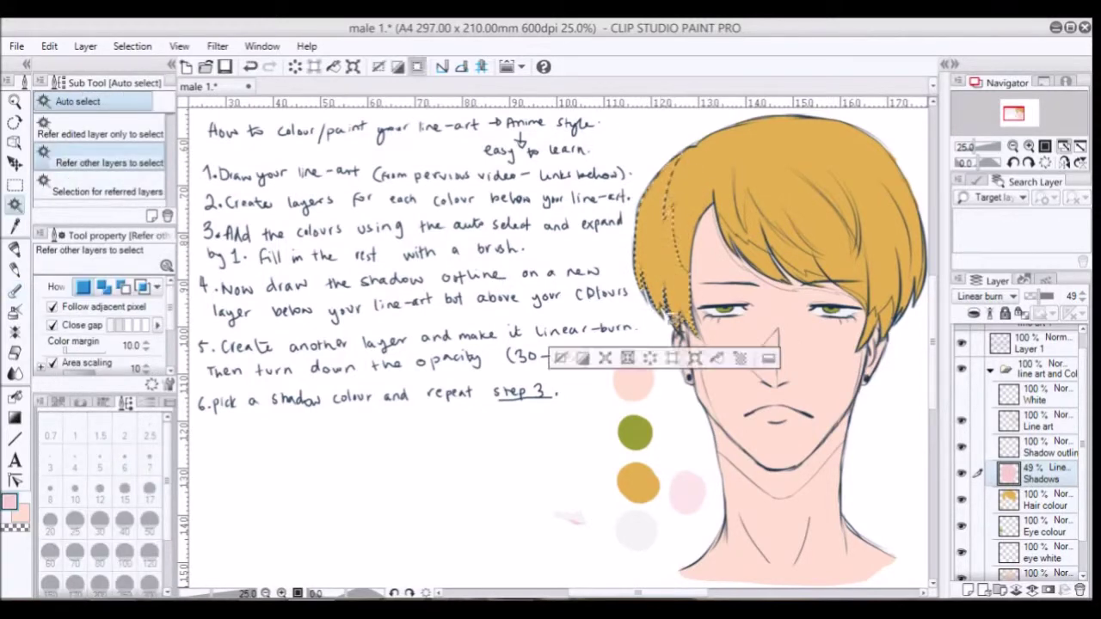
left_click(673, 358)
left_click(632, 290)
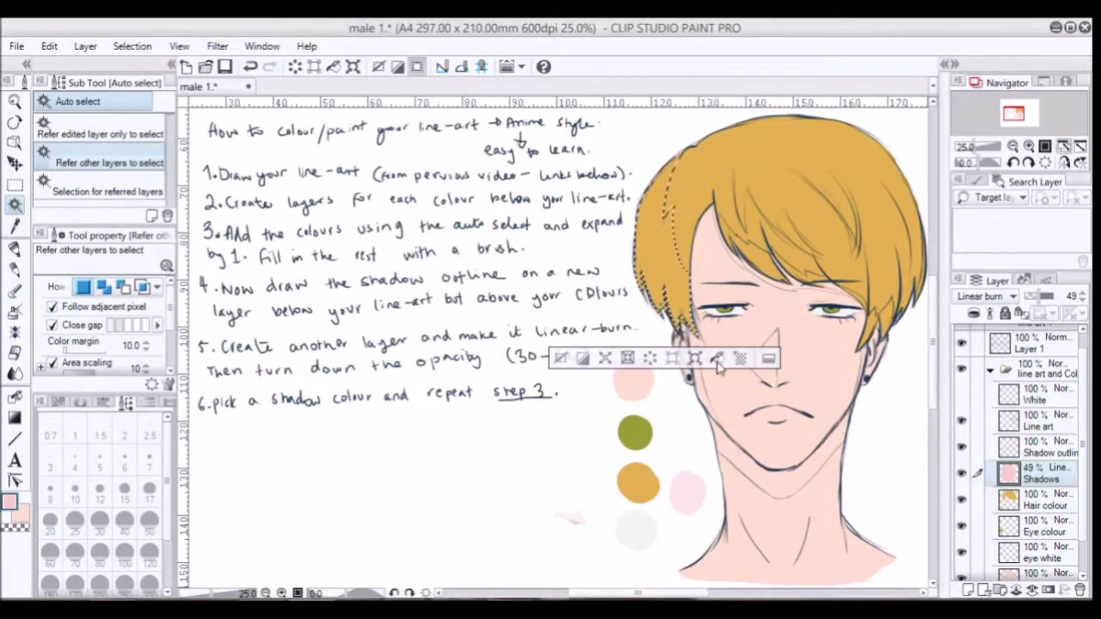
- Auto select the shadow areas along the fringe's lower edge, expand each by 1 px and fill them with the shadow colour
left_click(757, 260)
left_click(738, 305)
left_click(632, 290)
left_click(814, 282)
left_click(784, 304)
left_click(647, 285)
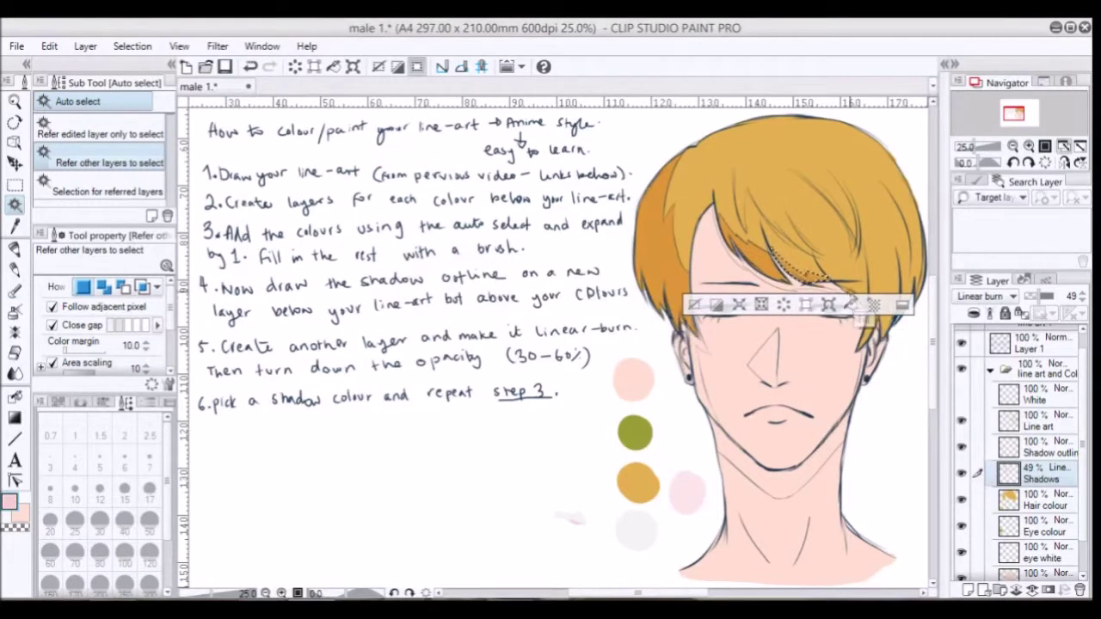
left_click(850, 297)
left_click(792, 332)
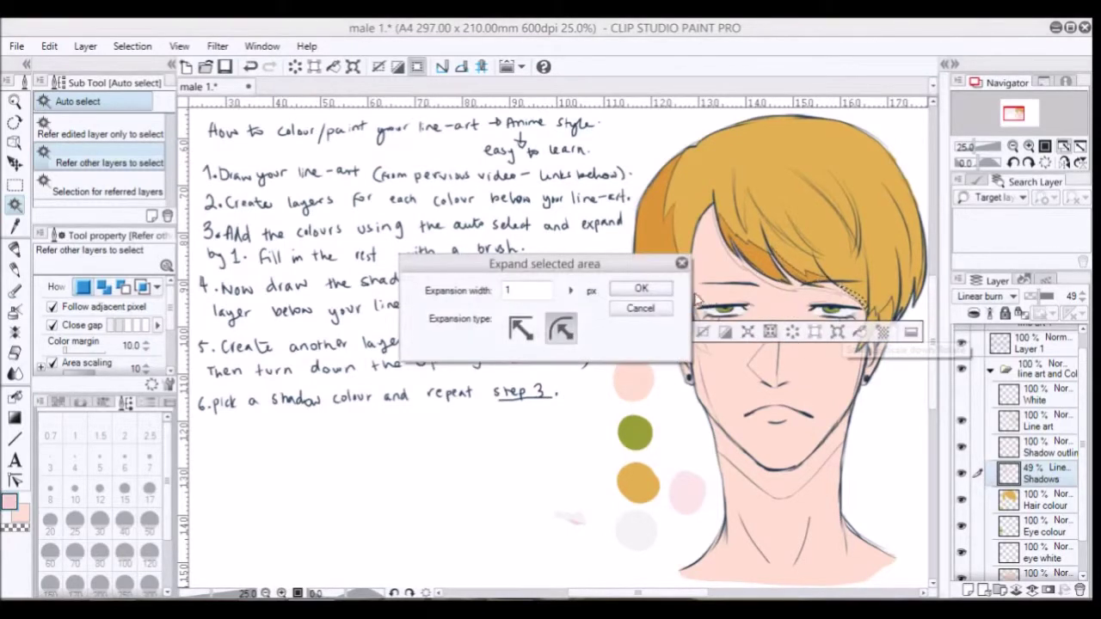
left_click(652, 289)
- Auto select the shadow areas in the locks on the right side of the hair, expand each by 1 px and fill them
left_click(852, 297)
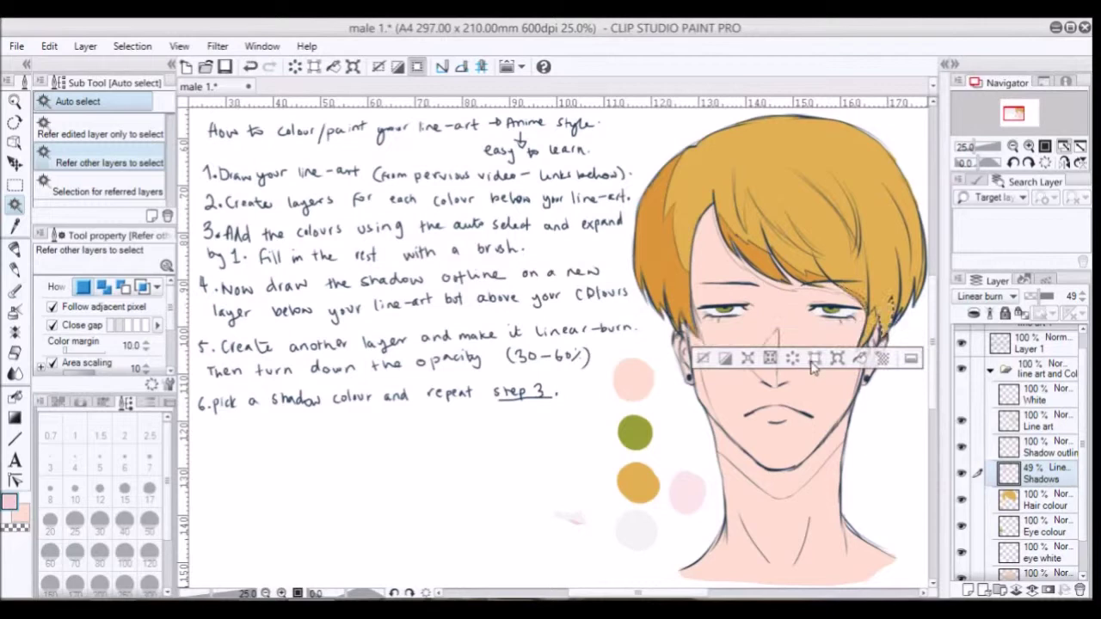
left_click(792, 357)
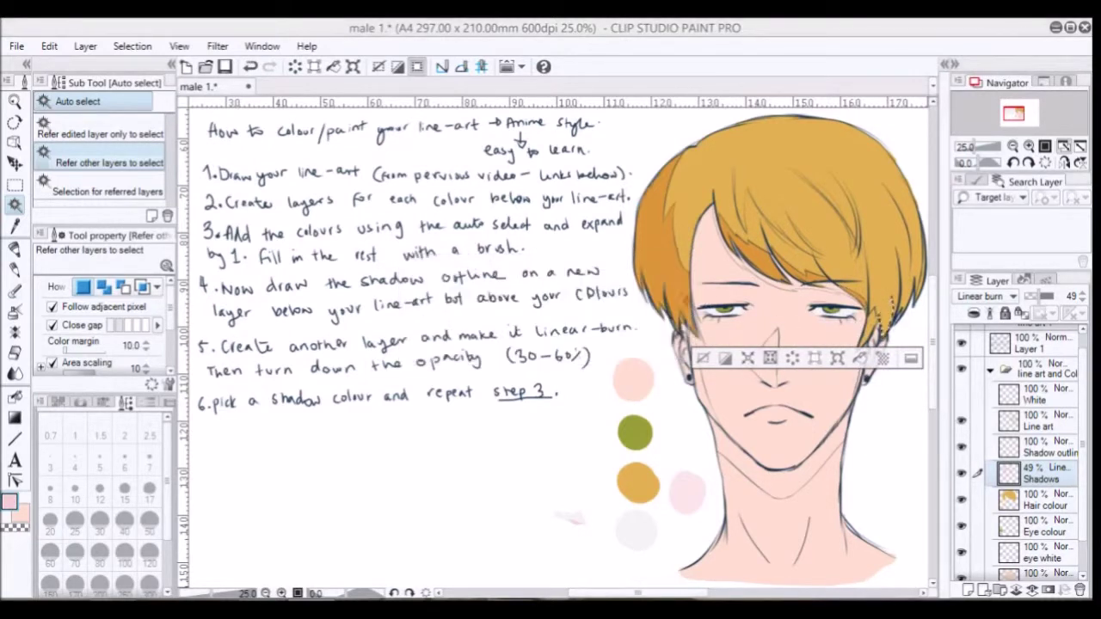
key("Return")
left_click(870, 323)
left_click(793, 370)
key("Return")
left_click(863, 334)
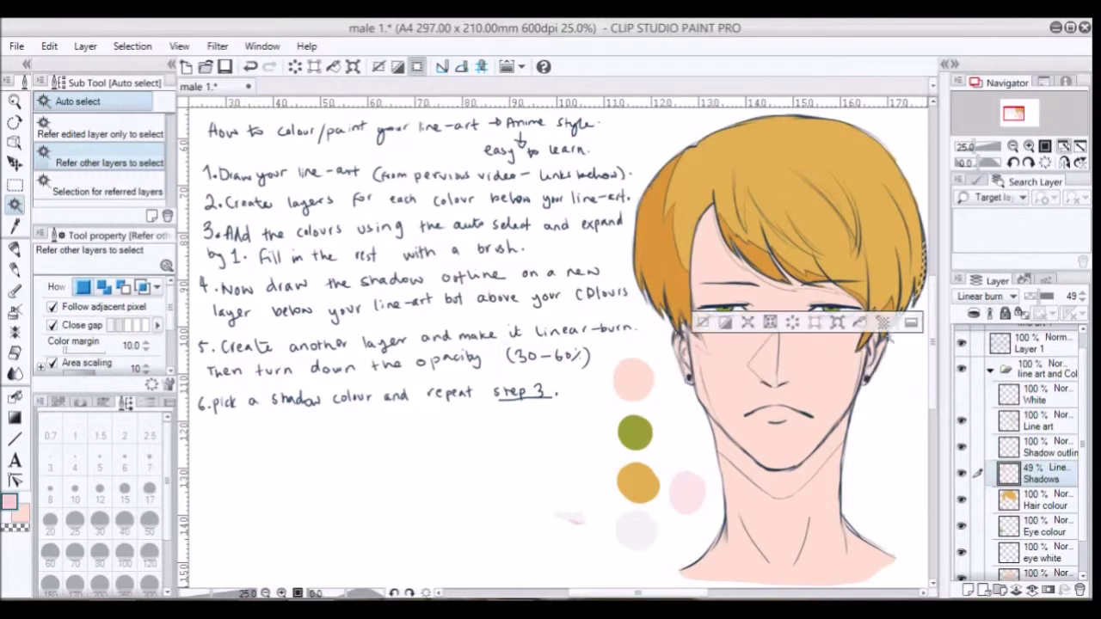
left_click(724, 320)
key("Return")
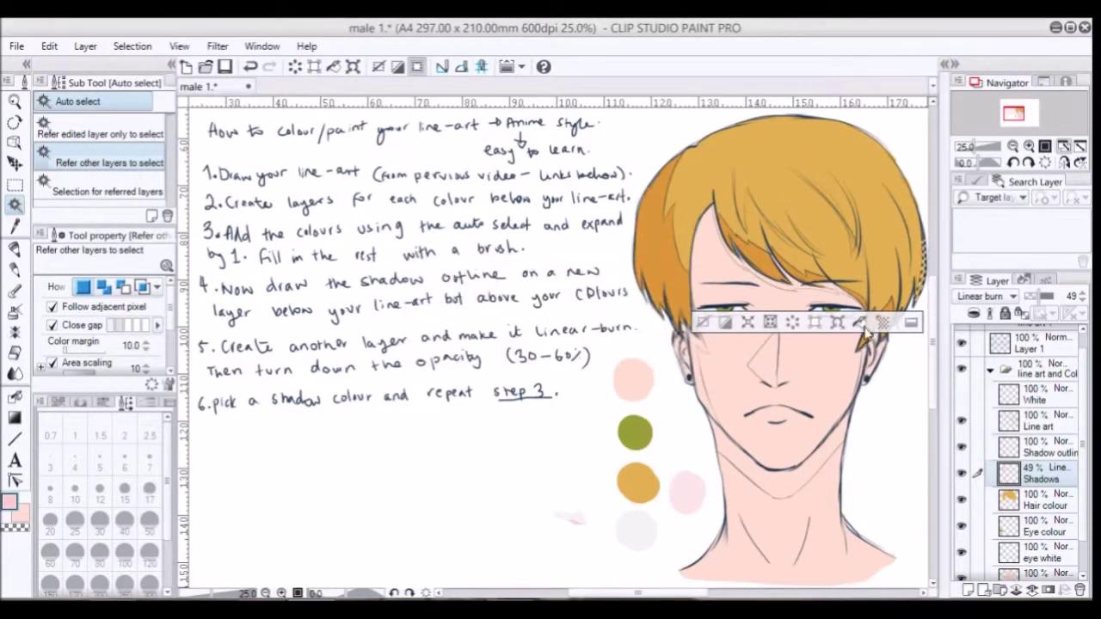
- Auto select the shadow areas on the left side of the face and the nose, expand each by 1 px and fill them
left_click(697, 361)
left_click(644, 447)
left_click(639, 287)
left_click(764, 361)
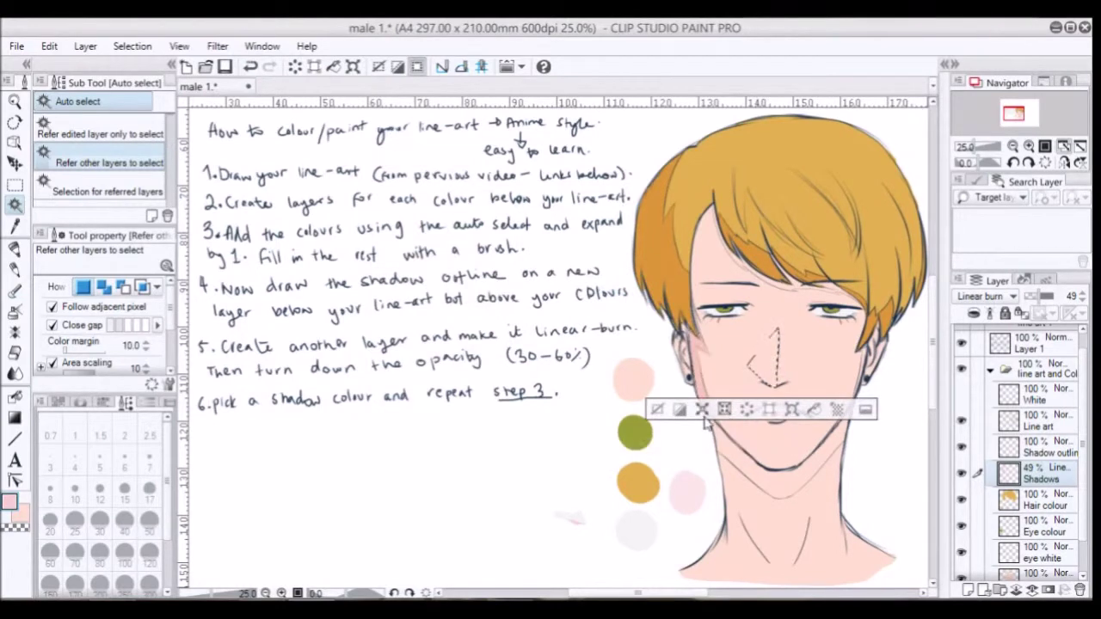
left_click(703, 410)
left_click(647, 292)
left_click(814, 409)
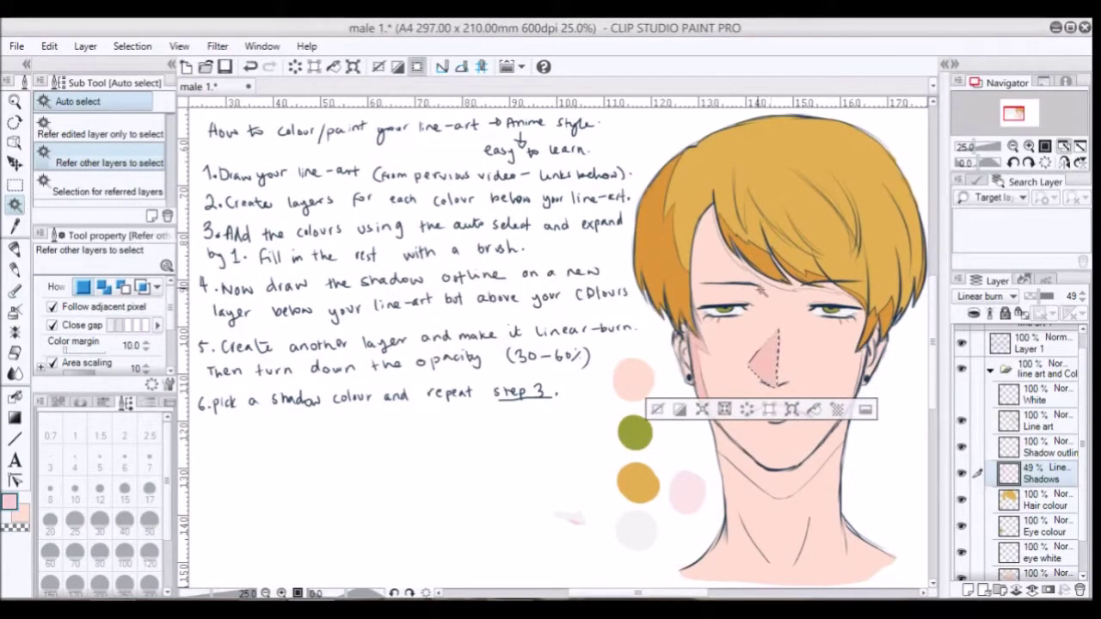
- Select, expand and fill the forehead shadow below the fringe and the narrow shadow along the right edge of the face
left_click(770, 288)
left_click(725, 325)
left_click(642, 284)
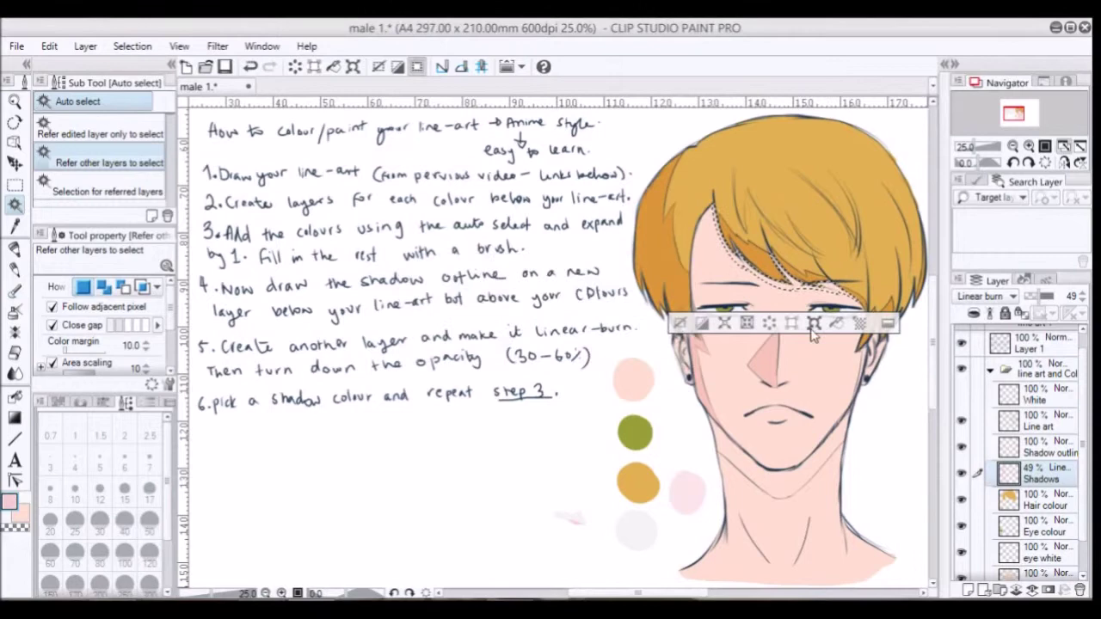
left_click(860, 361)
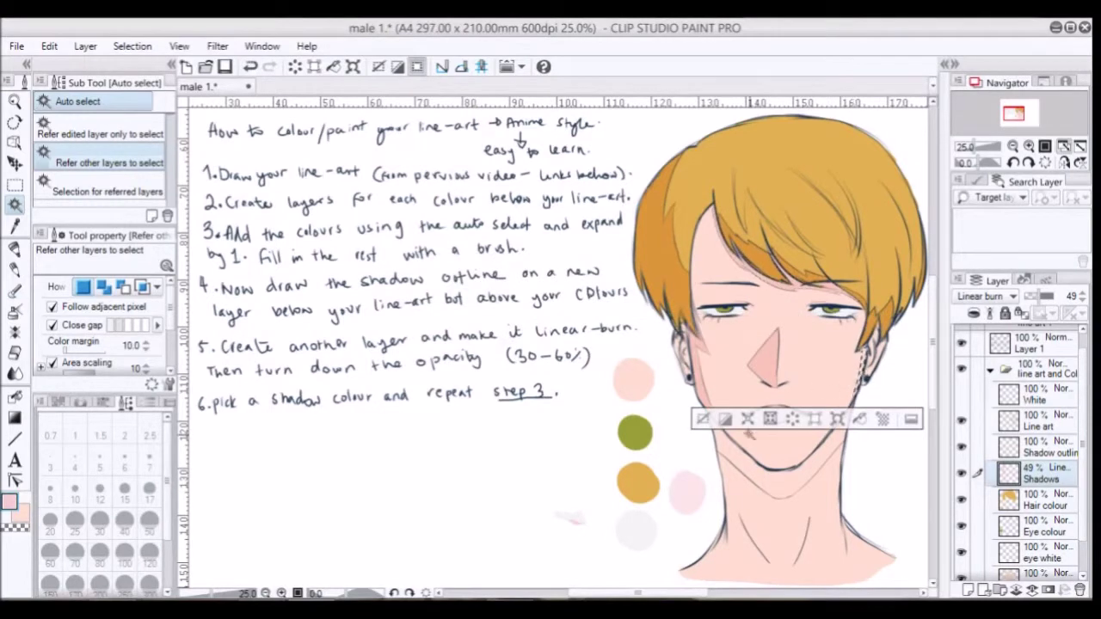
left_click(748, 420)
left_click(641, 288)
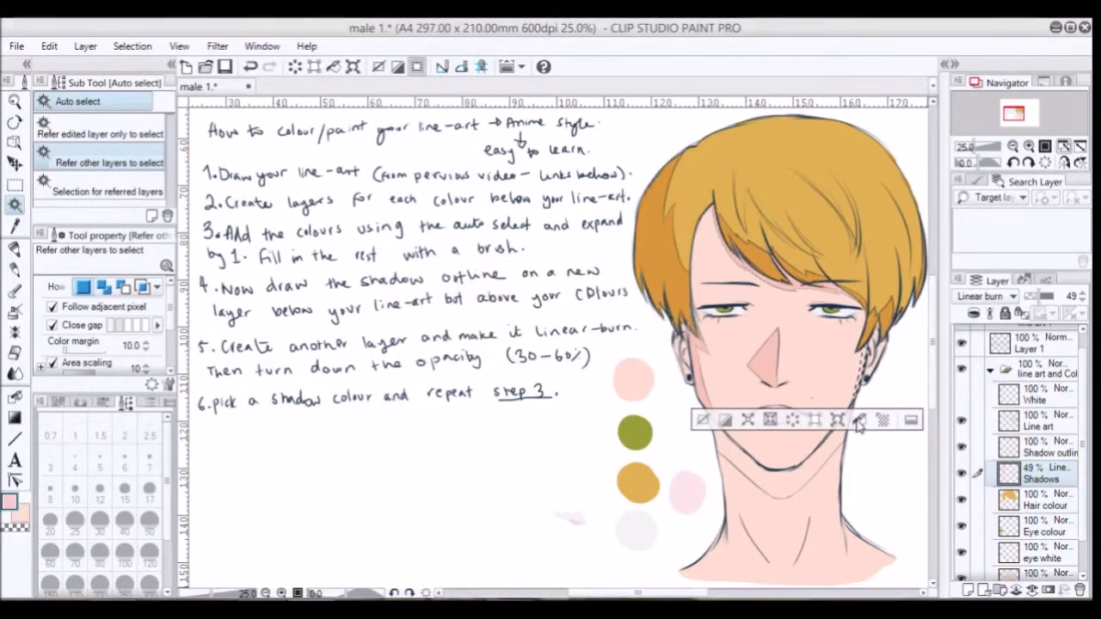
- Auto select the neck shadow below the jaw, expand it, fill it with the shadow colour and clear the selection
left_click(796, 478)
left_click(718, 520)
left_click(641, 287)
mouse_move(843, 430)
left_mouse_down()
mouse_move(732, 482)
mouse_move(800, 447)
mouse_move(785, 456)
left_mouse_up()
key("ctrl+d")
- Brush shadows onto the neck tendons, lower lip and left ear with the Smooth watercolor brush, using size 50 for the neck
left_click(15, 290)
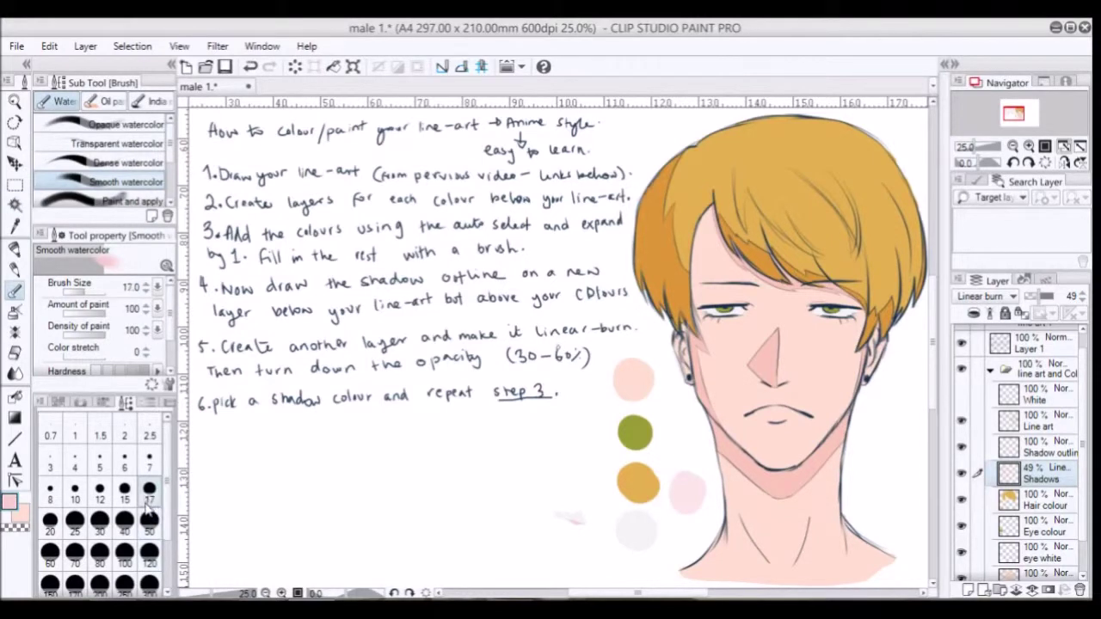
mouse_move(740, 527)
left_mouse_down()
mouse_move(745, 517)
mouse_move(760, 554)
mouse_move(744, 516)
mouse_move(795, 569)
mouse_move(801, 516)
mouse_move(800, 534)
left_mouse_up()
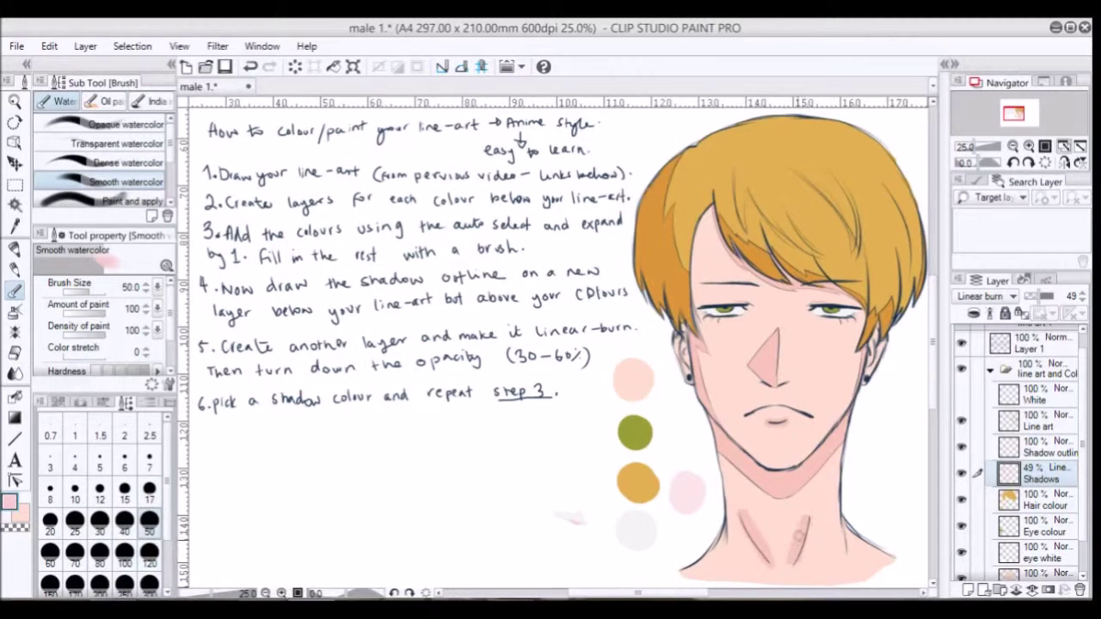
left_click_drag(682, 337, 686, 356)
- Brush shadows along both upper eyelids on the Shadows layer with the Smooth watercolor brush at size 17
left_click(1031, 148)
left_click(1031, 148)
left_click_drag(629, 594, 697, 595)
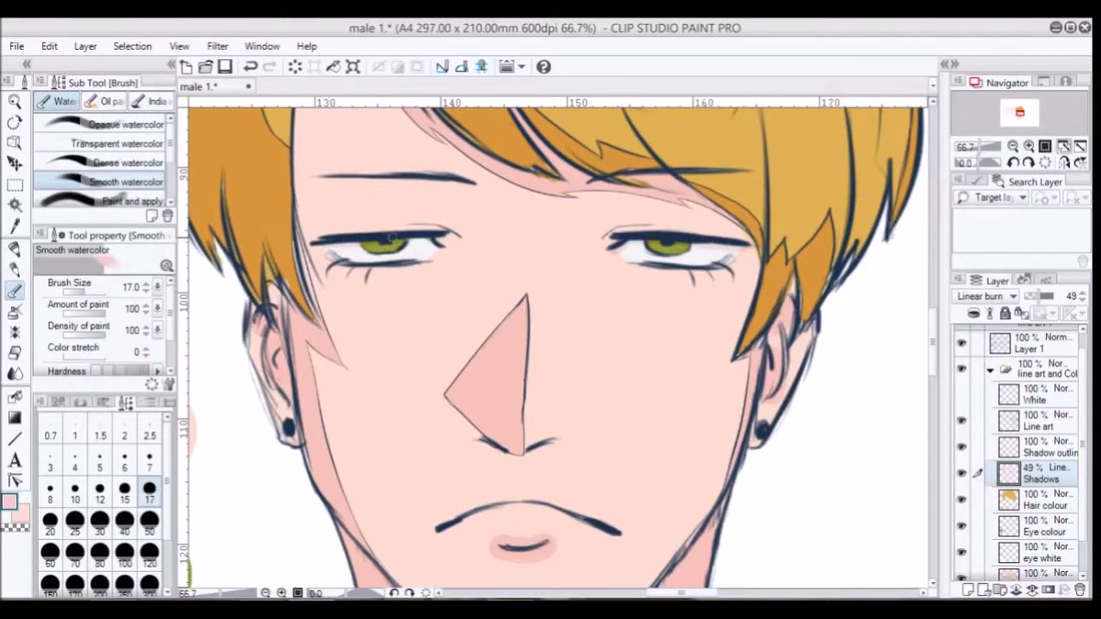
key("e")
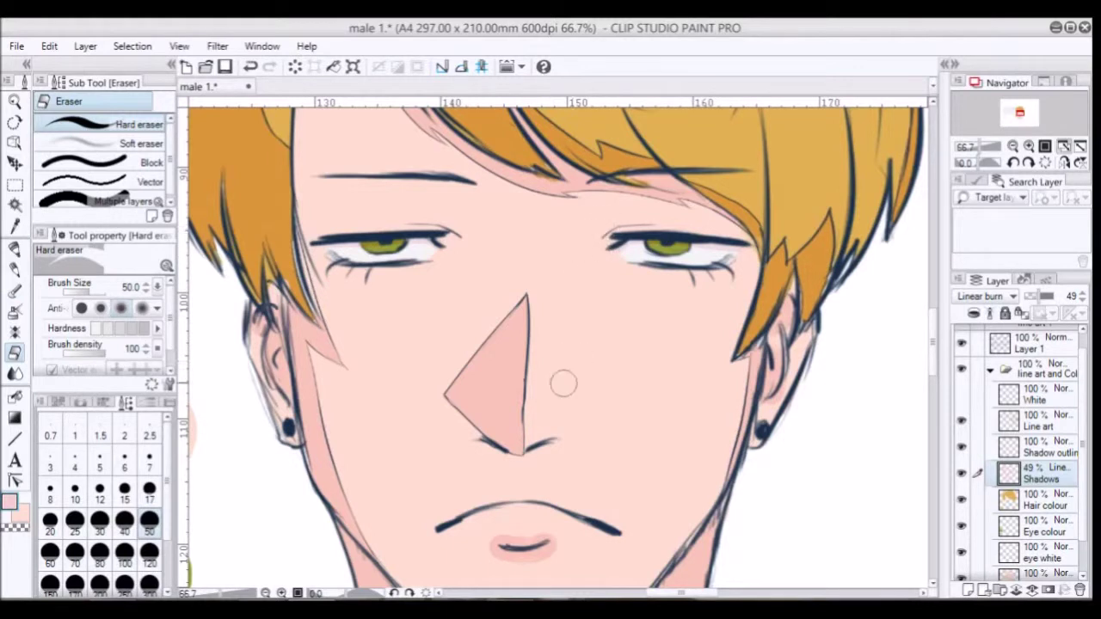
left_click(15, 291)
left_click_drag(409, 227, 452, 233)
left_click_drag(600, 234, 647, 227)
left_click(1013, 147)
left_click(1013, 147)
left_click(1013, 147)
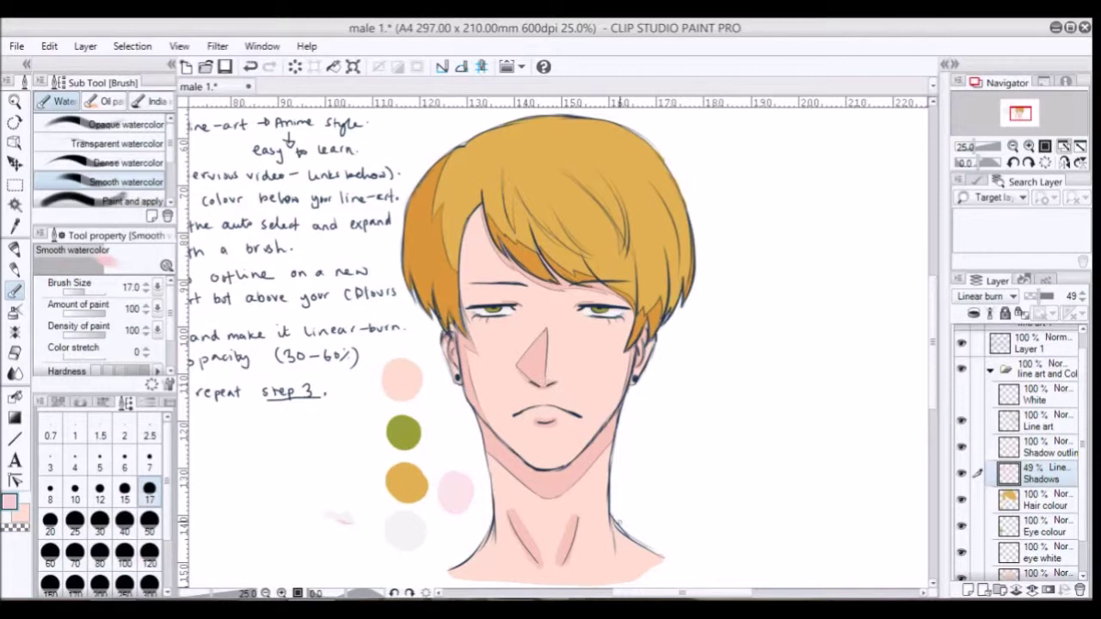
mouse_move(541, 406)
left_mouse_down()
mouse_move(556, 435)
mouse_move(528, 427)
left_mouse_up()
left_click_drag(1022, 117, 1014, 115)
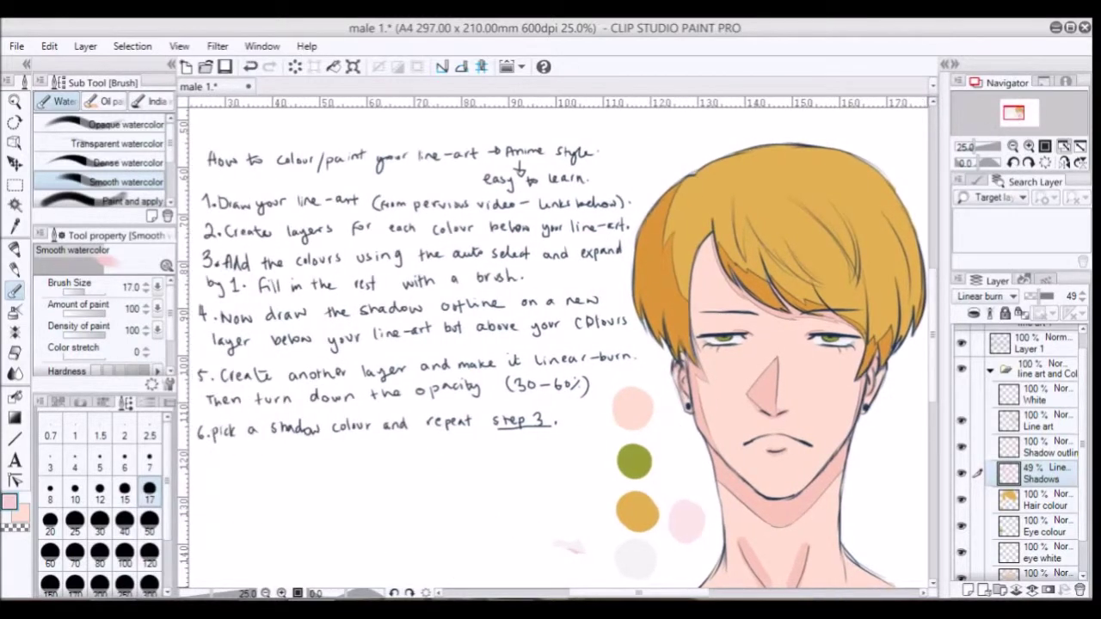
scroll(940, 362, "down", 2)
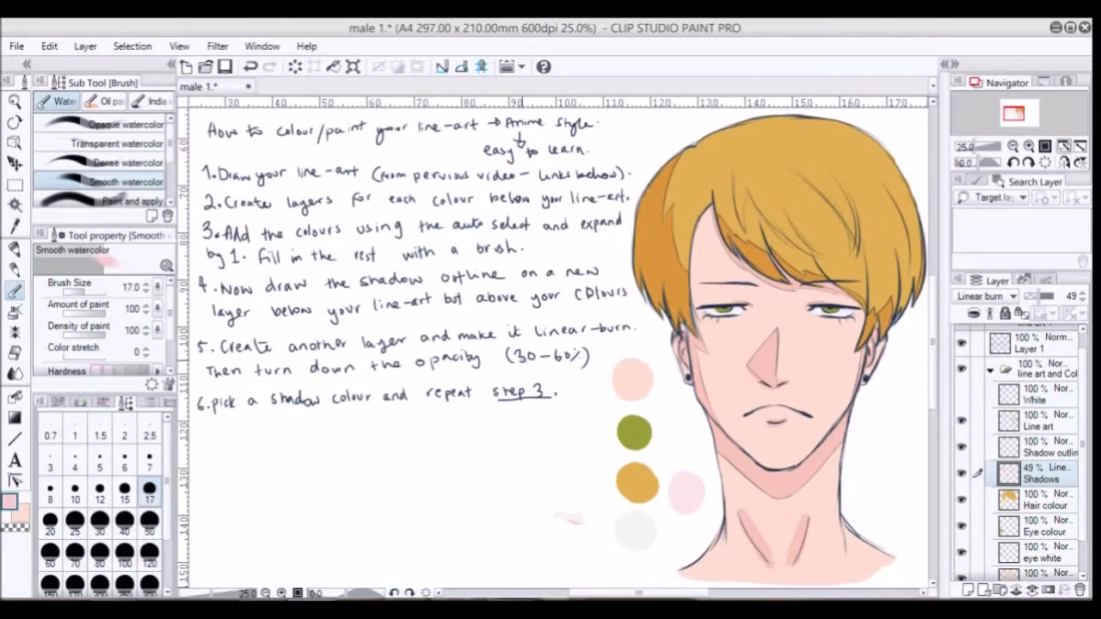
- Pick up the dark line colour and handwrite "7. Click the blend and pick blur" on Layer 1 with the Darker pencil
left_click(733, 299, "alt")
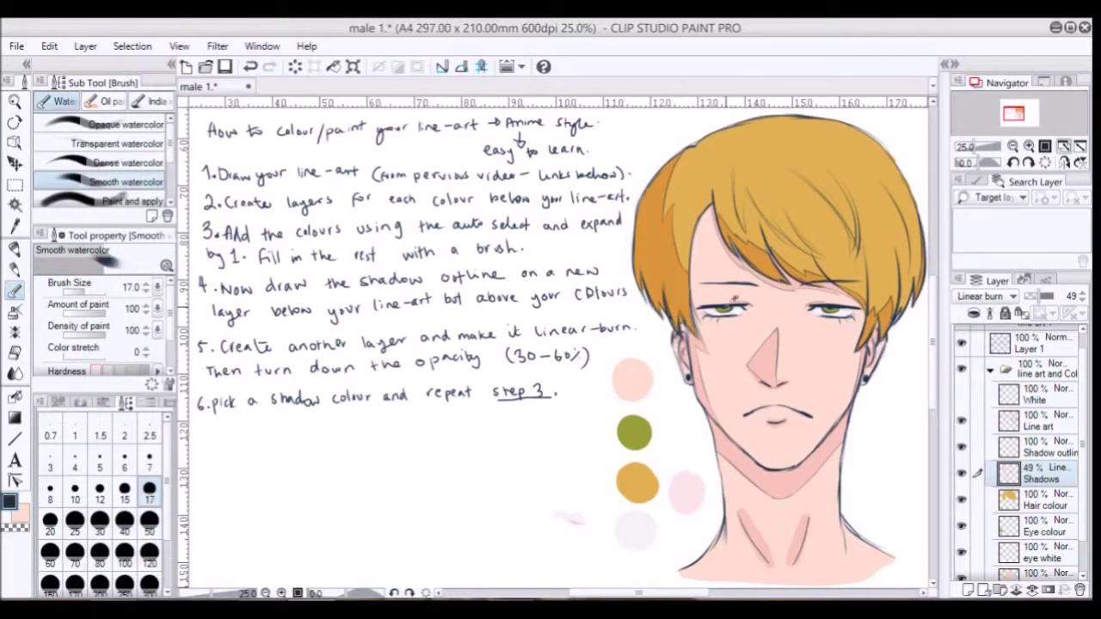
left_click(1019, 348)
left_click(14, 268)
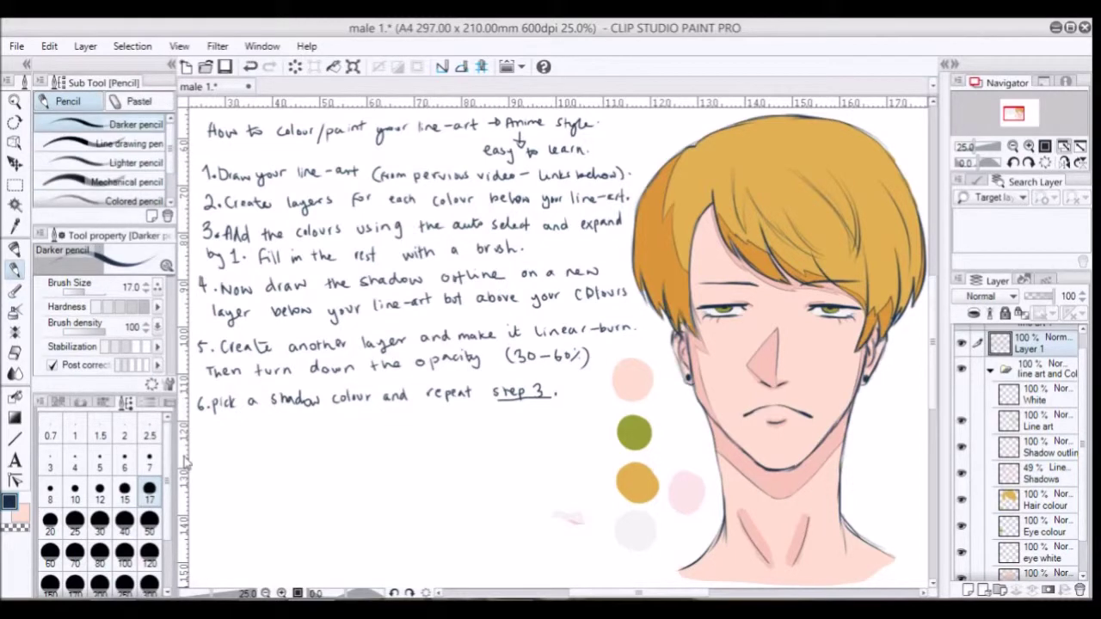
mouse_move(195, 427)
left_mouse_down()
mouse_move(200, 444)
mouse_move(221, 441)
left_mouse_up()
left_click_drag(229, 427, 230, 439)
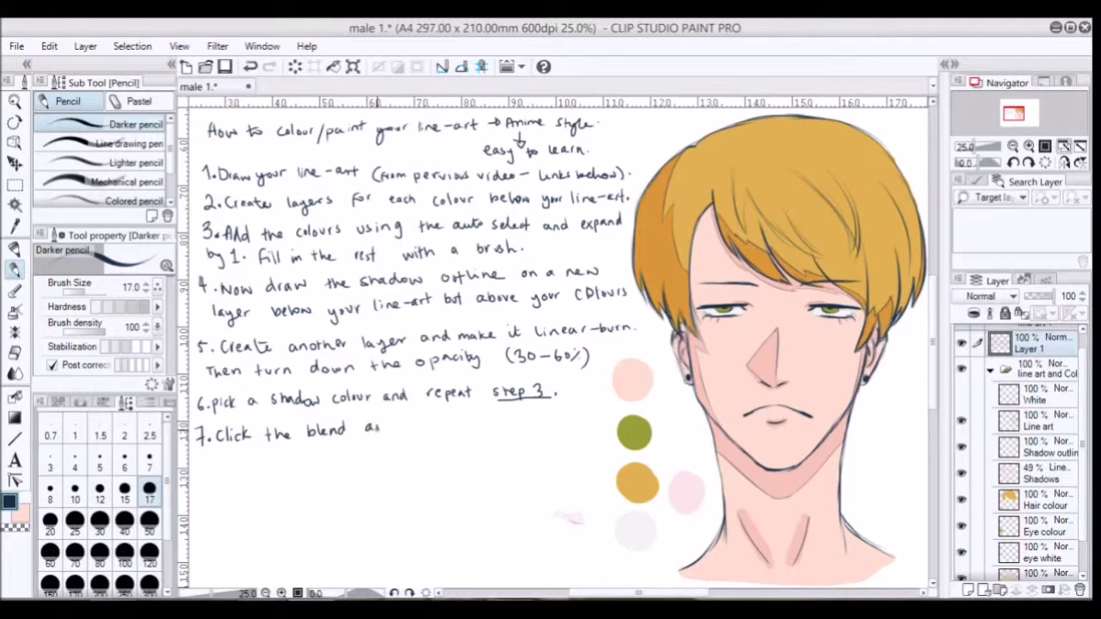
left_click_drag(440, 422, 446, 421)
key("ctrl+z")
key("ctrl+z")
key("ctrl+z")
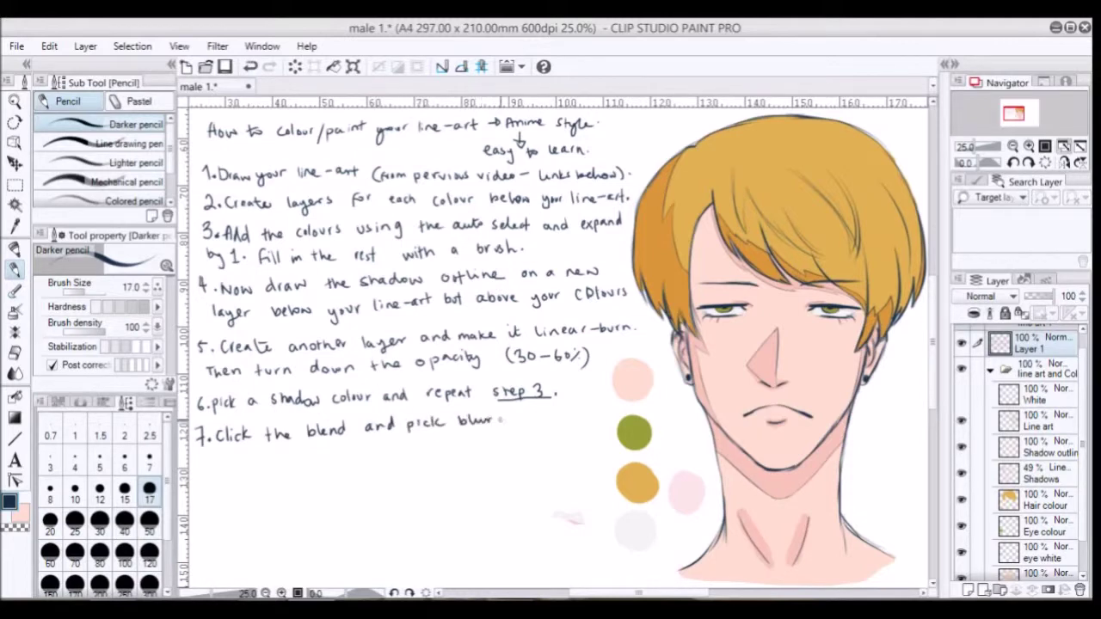
- Check the Blend tool's Blur option and complete instruction 7 with the handwritten sentence "Blur out the shadows."
left_click(15, 373)
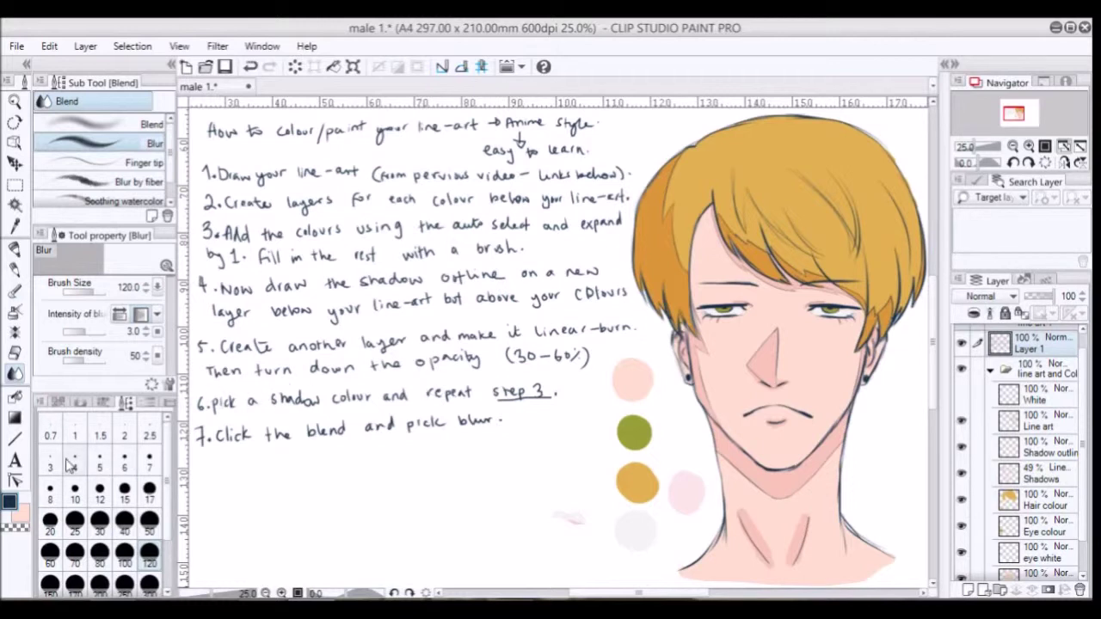
left_click(14, 271)
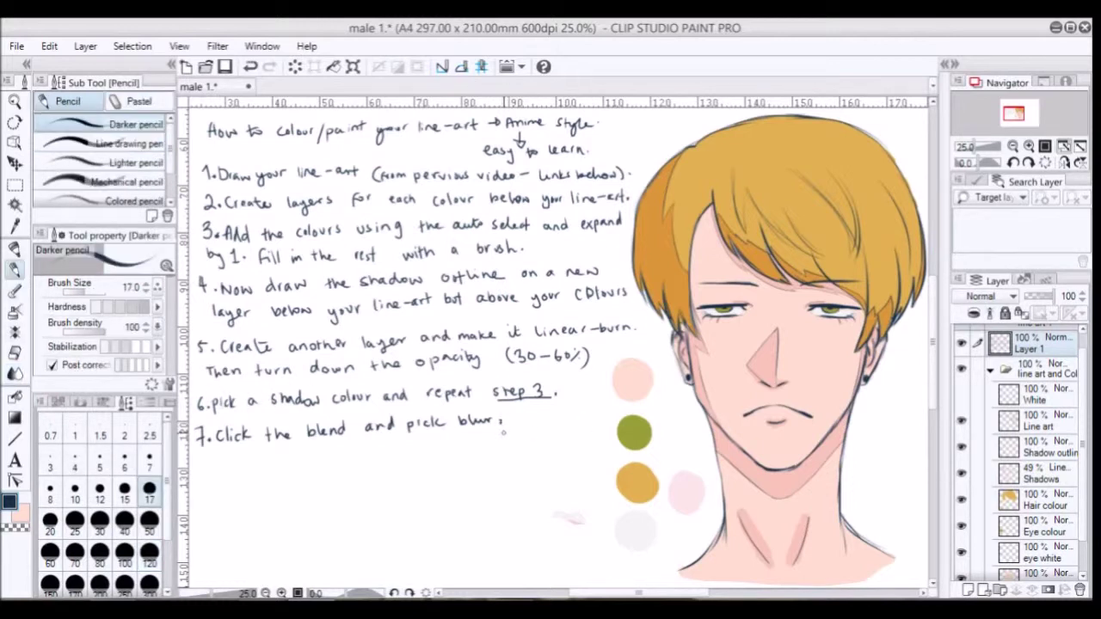
left_click_drag(515, 415, 524, 426)
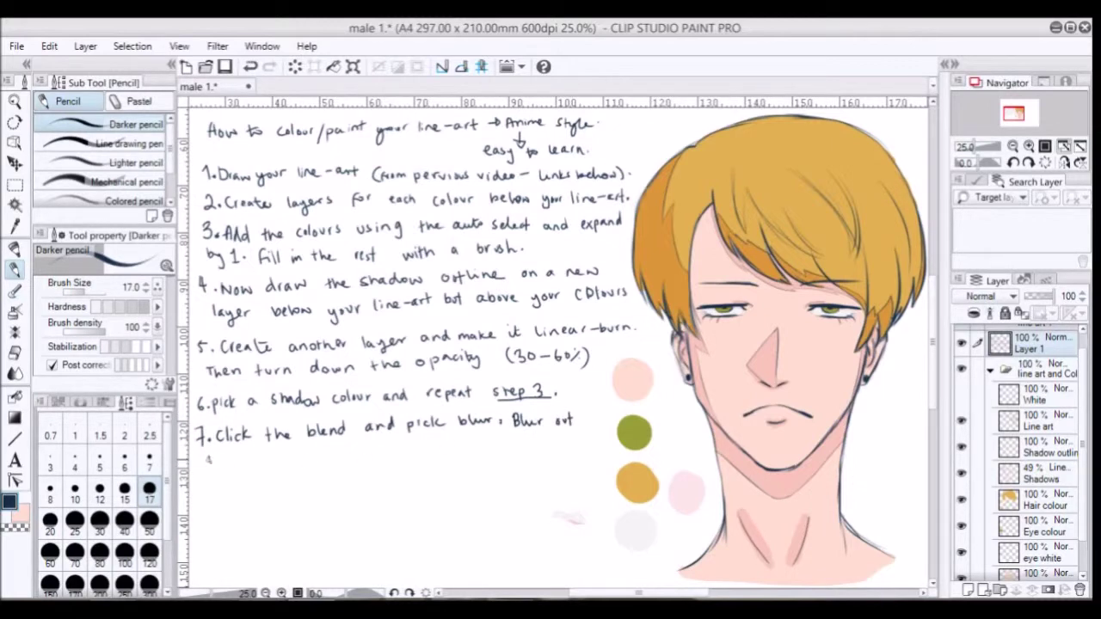
mouse_move(248, 455)
left_mouse_down()
mouse_move(243, 462)
mouse_move(273, 449)
mouse_move(295, 456)
left_mouse_up()
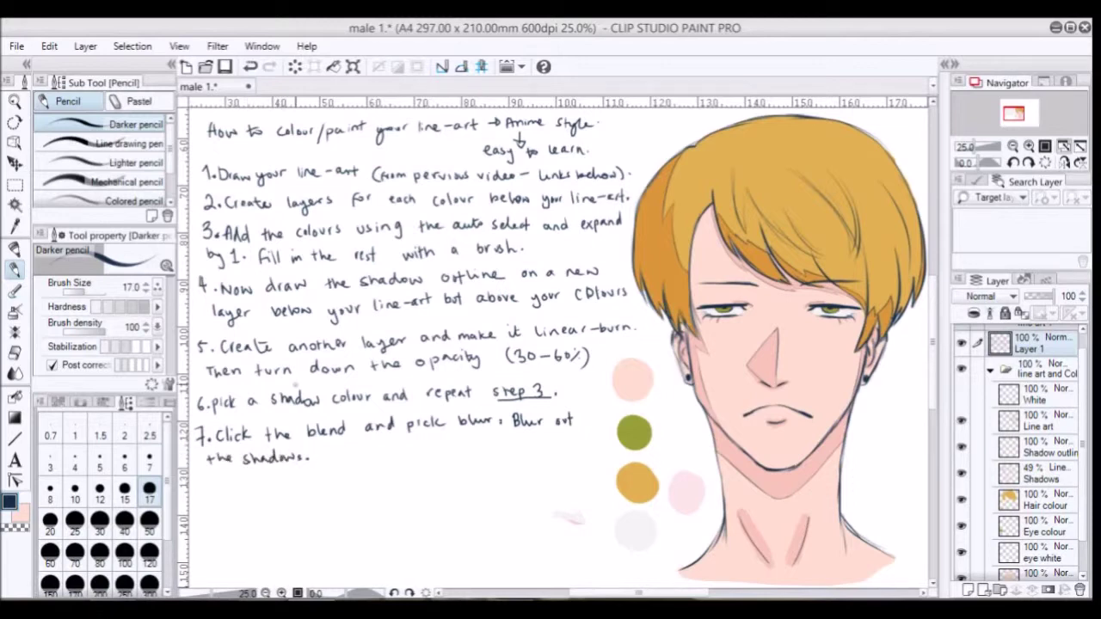
- Hide the Shadow outline layer and soften the hair, face and neck shadows on the Shadows layer using Blur at size 120
left_click(1054, 476)
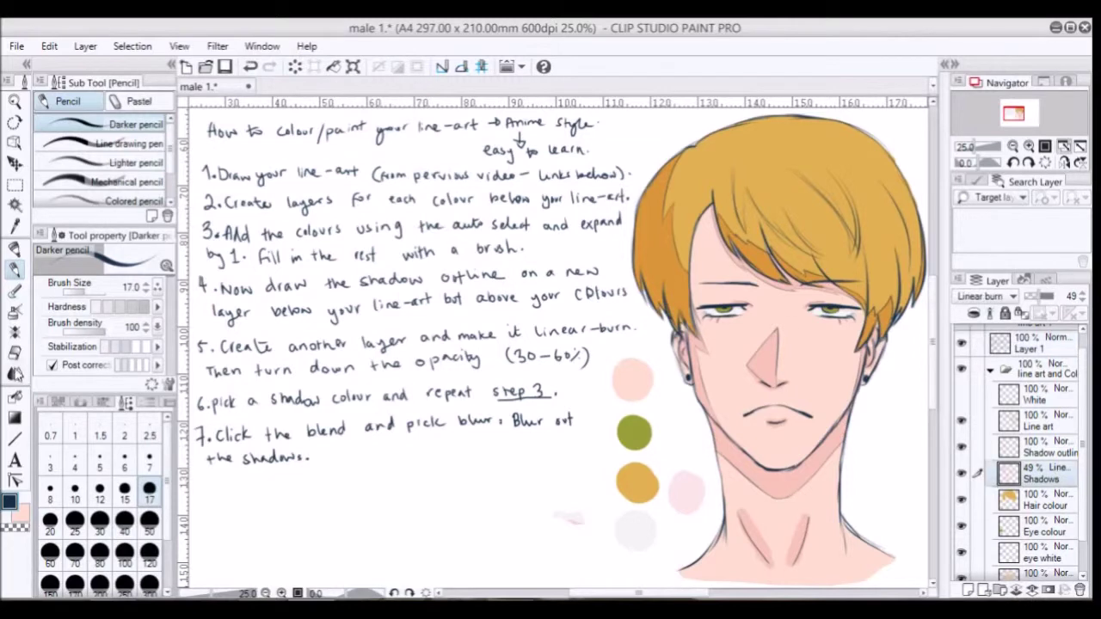
left_click(15, 373)
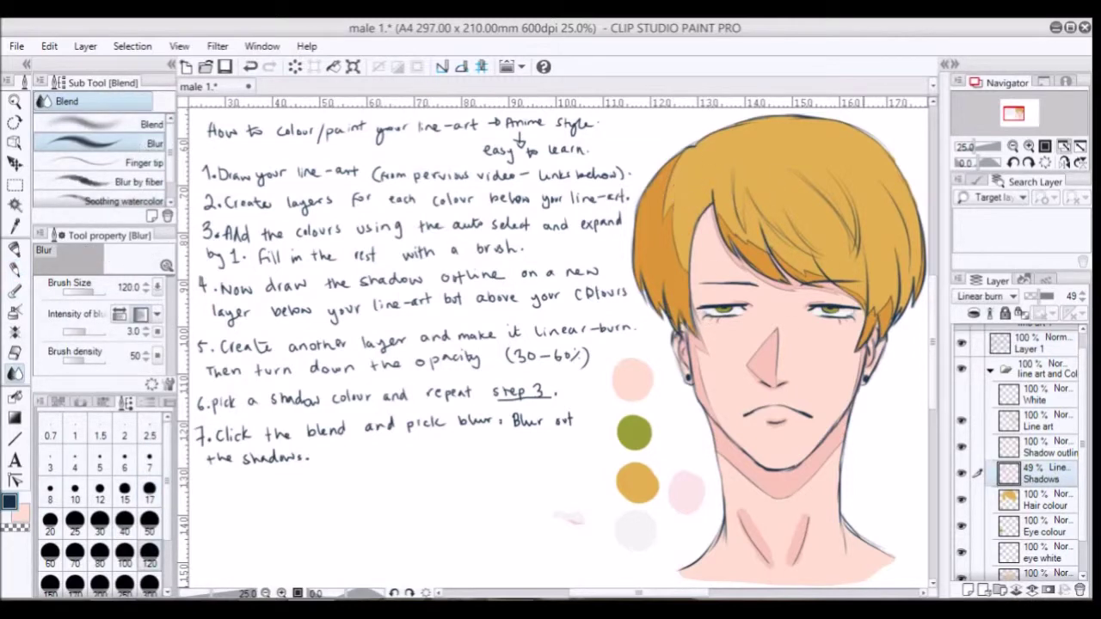
left_click(963, 449)
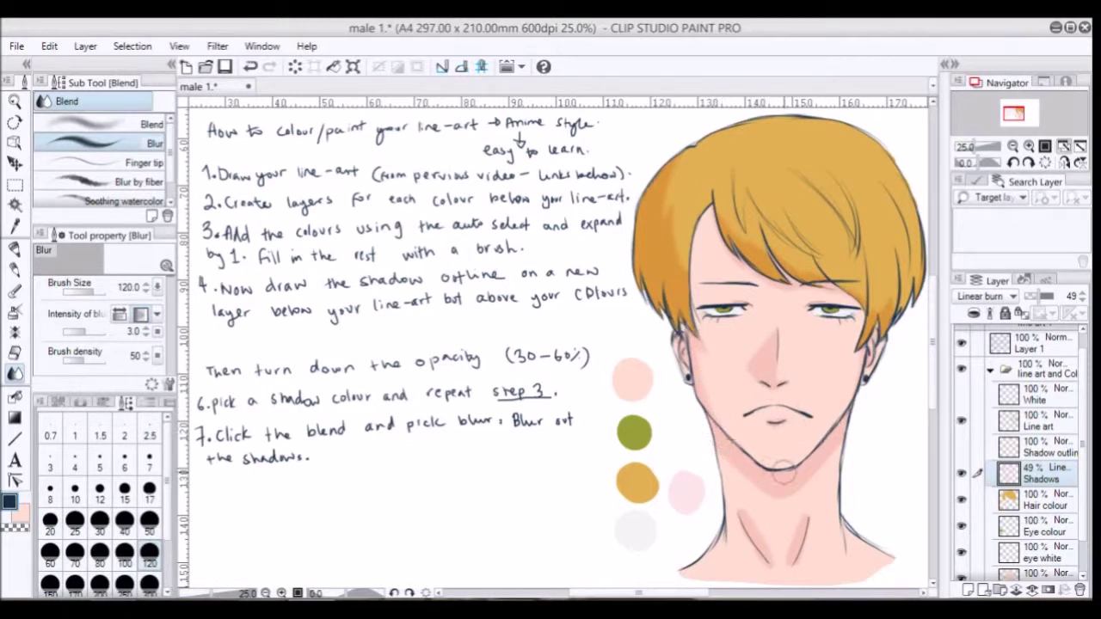
- Handwrite "8. highlights. pick a colour and create a" below instruction 7 on Layer 1 with the Darker pencil
left_click(1024, 344)
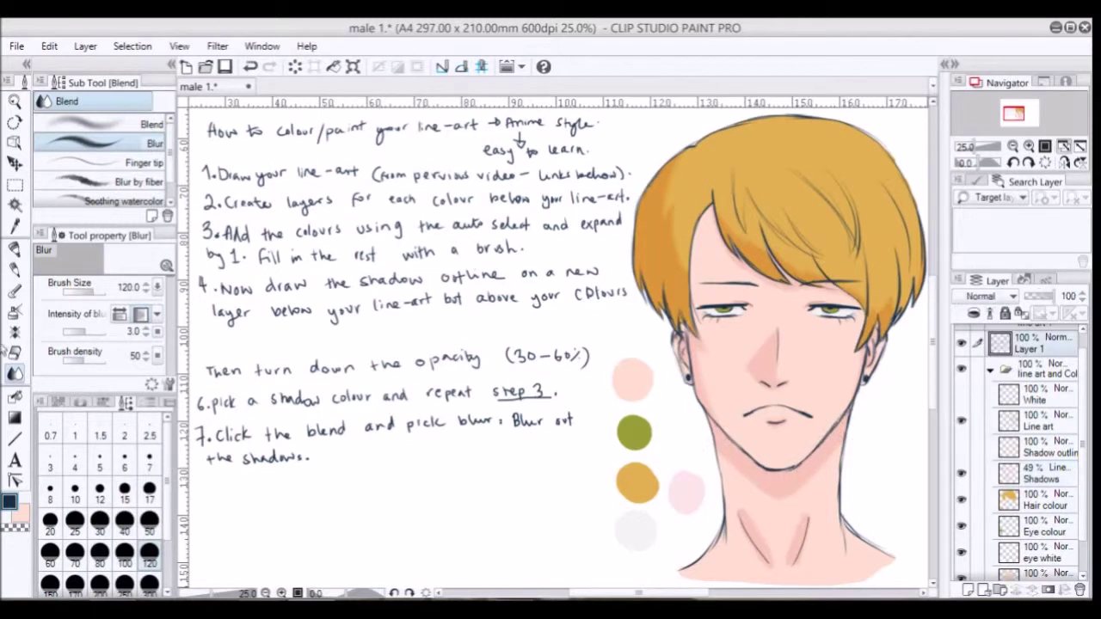
left_click(15, 270)
left_click_drag(196, 480, 198, 483)
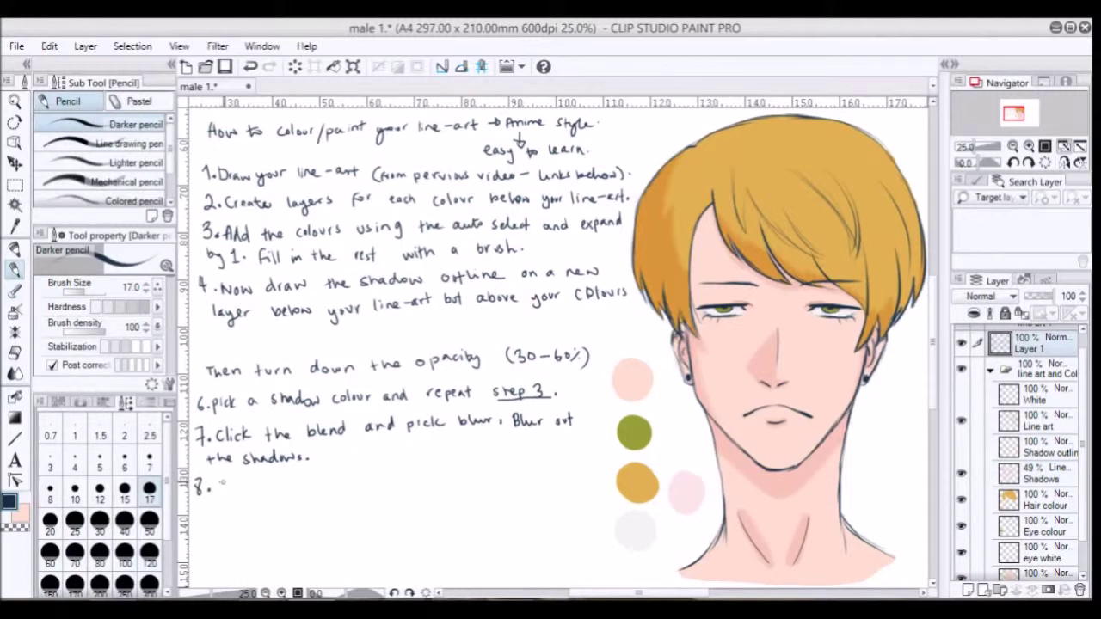
left_click_drag(222, 487, 228, 493)
left_click_drag(231, 485, 262, 500)
left_click_drag(270, 477, 275, 491)
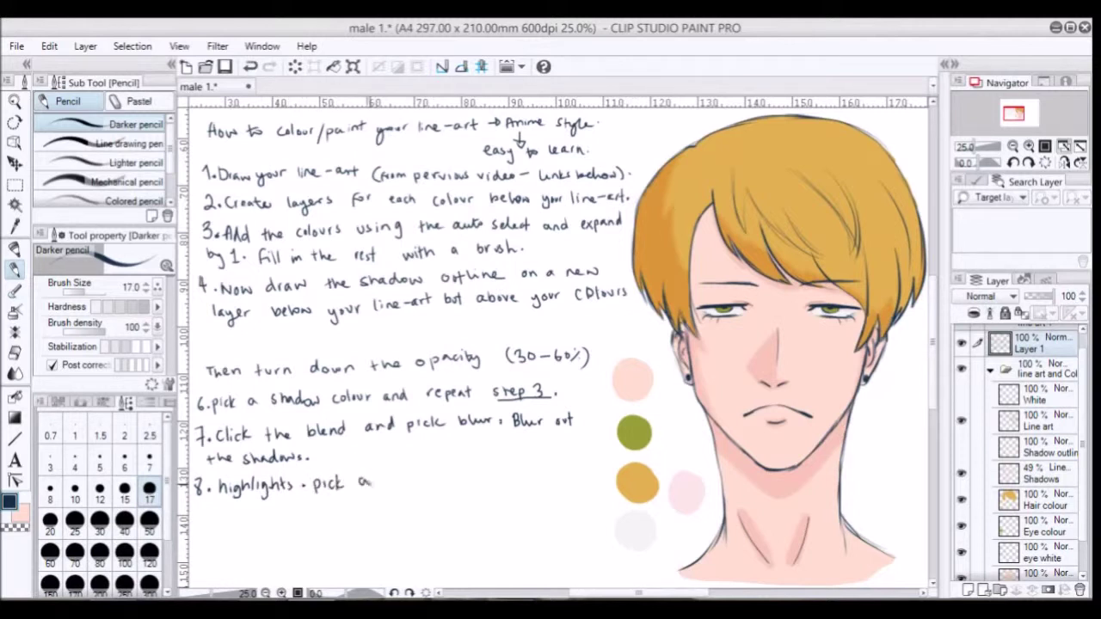
left_click_drag(388, 475, 398, 480)
left_click_drag(437, 483, 461, 482)
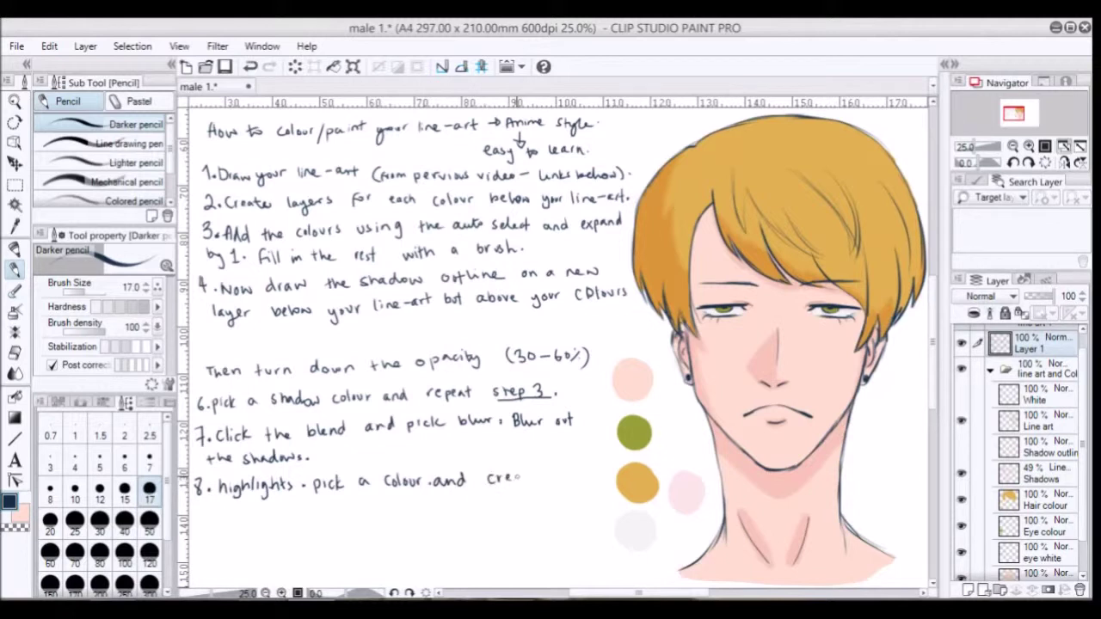
left_click_drag(522, 475, 540, 478)
- Finish instruction 8 by handwriting "layer for it. Place the highlights on the hair and blur it."
left_click_drag(201, 502, 247, 512)
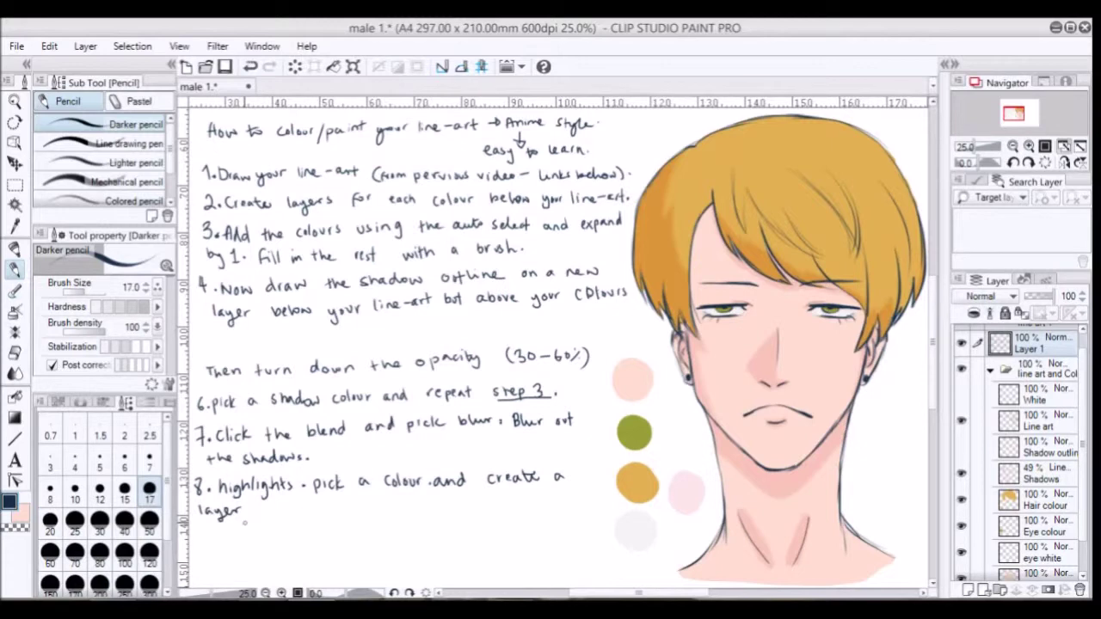
left_click_drag(260, 503, 312, 508)
mouse_move(350, 495)
left_mouse_down()
mouse_move(466, 510)
mouse_move(473, 494)
mouse_move(548, 496)
left_mouse_up()
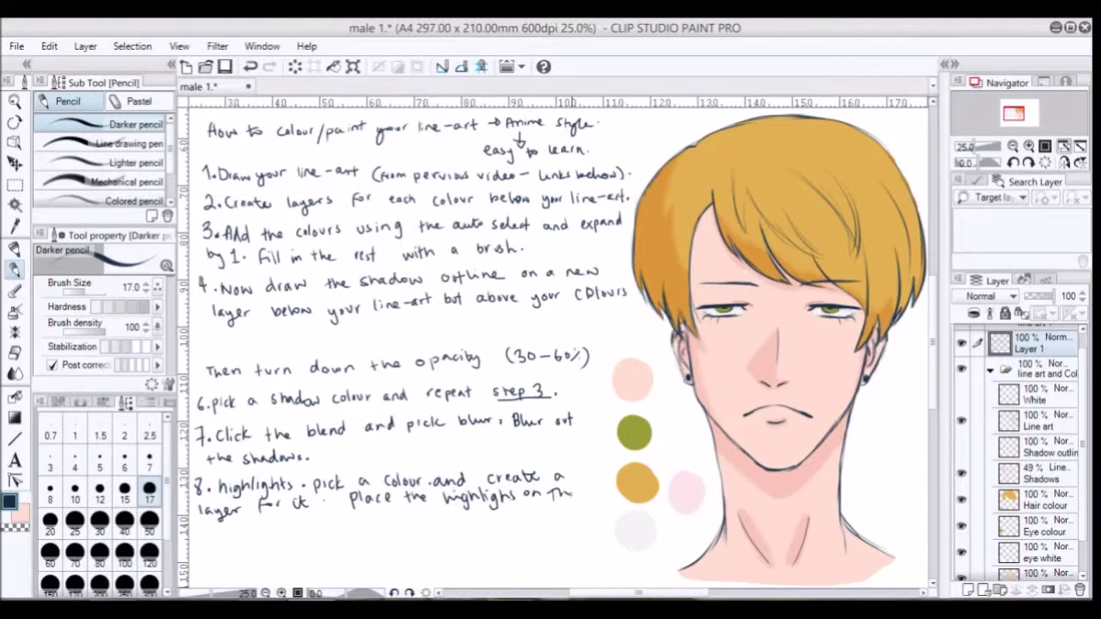
mouse_move(197, 523)
left_mouse_down()
mouse_move(265, 529)
mouse_move(347, 514)
left_mouse_up()
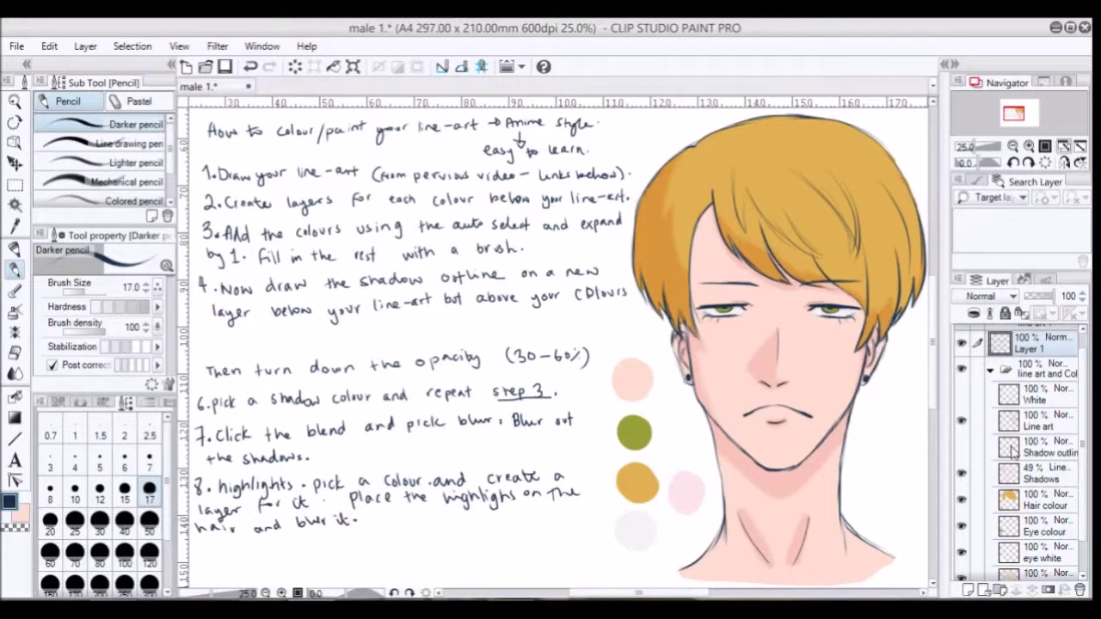
- Create a new raster layer between the White and Line art layers
left_click(1048, 398)
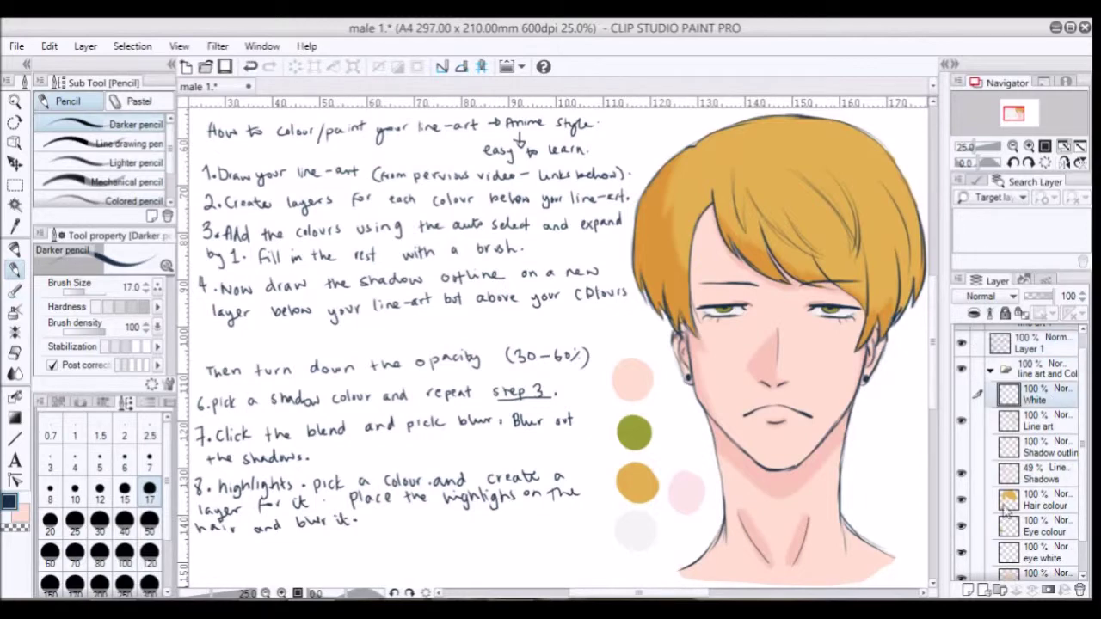
left_click(970, 590)
left_click_drag(1037, 426, 1041, 423)
double_click(1051, 425)
key("Return")
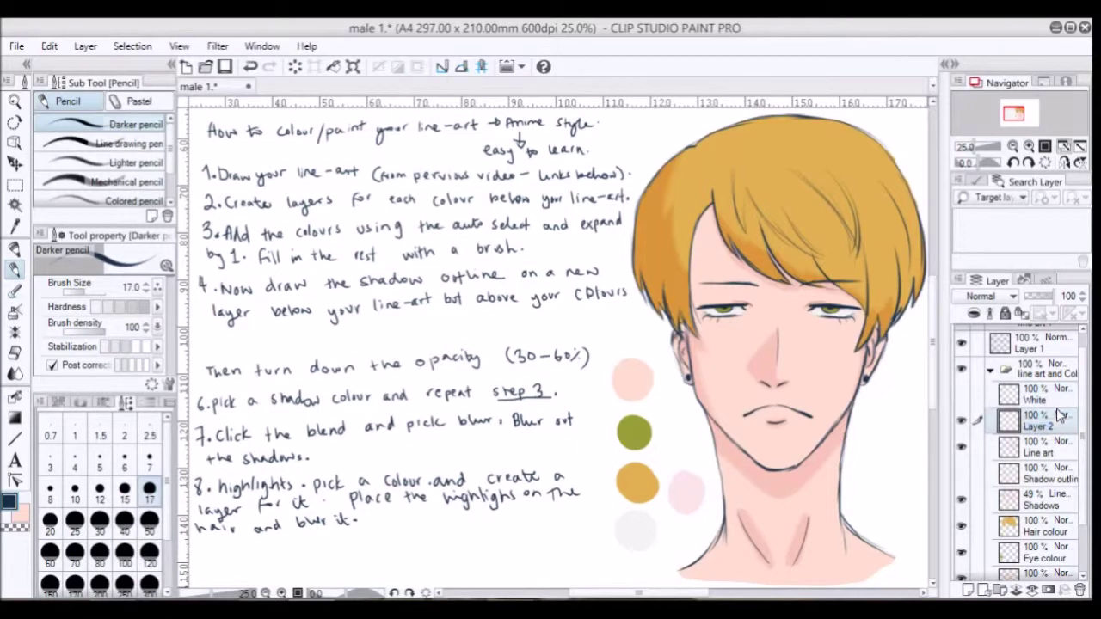
- Rename the new layer "highlight for hair"
key("i")
key("h")
double_click(1039, 427)
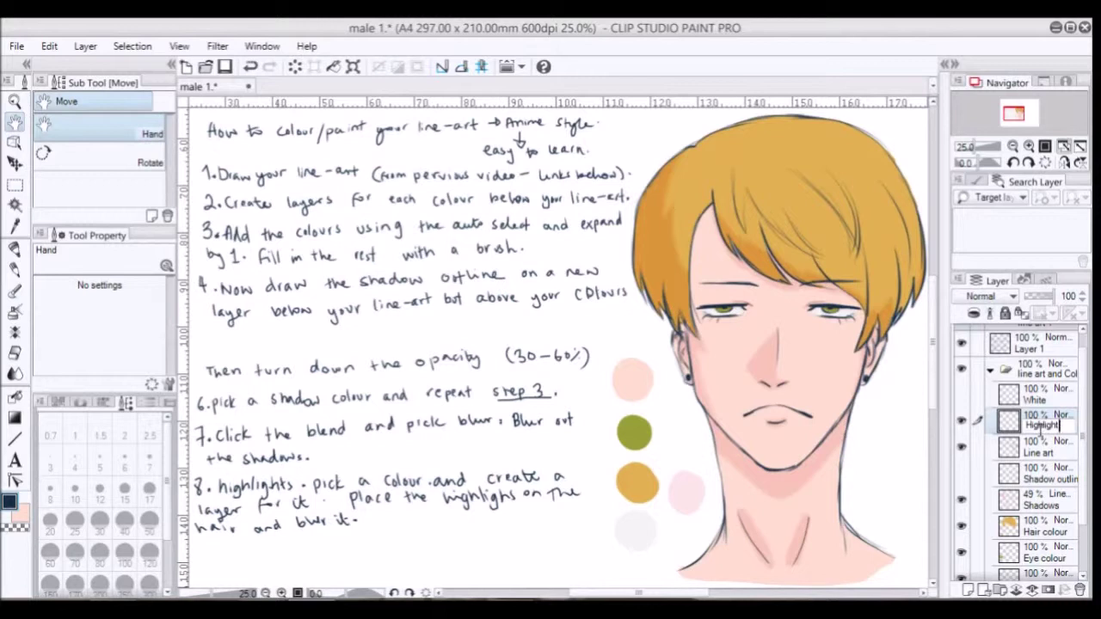
type("Highlights for hairl")
key("BackSpace")
key("BackSpace")
key("BackSpace")
key("BackSpace")
key("BackSpace")
key("BackSpace")
key("BackSpace")
key("BackSpace")
key("BackSpace")
key("BackSpace")
key("BackSpace")
key("BackSpace")
key("BackSpace")
key("BackSpace")
key("BackSpace")
key("BackSpace")
key("BackSpace")
key("BackSpace")
key("BackSpace")
key("BackSpace")
type("highlight for h")
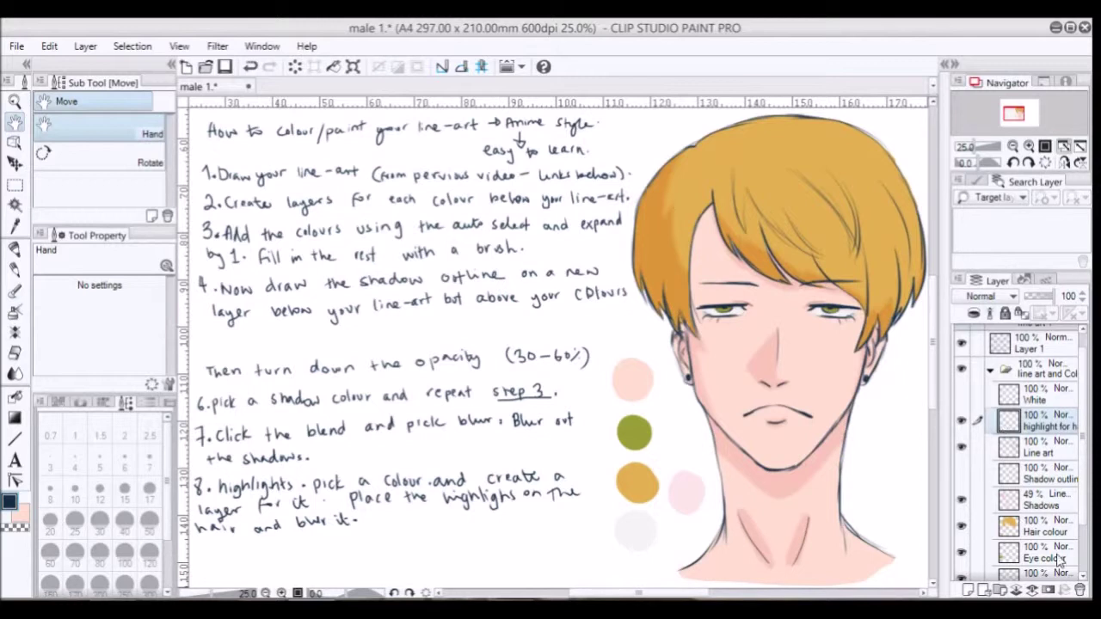
- Prepare the Smooth watercolor brush with white at size 50, and lower the hair highlight layer's opacity to 51%
left_click(15, 291)
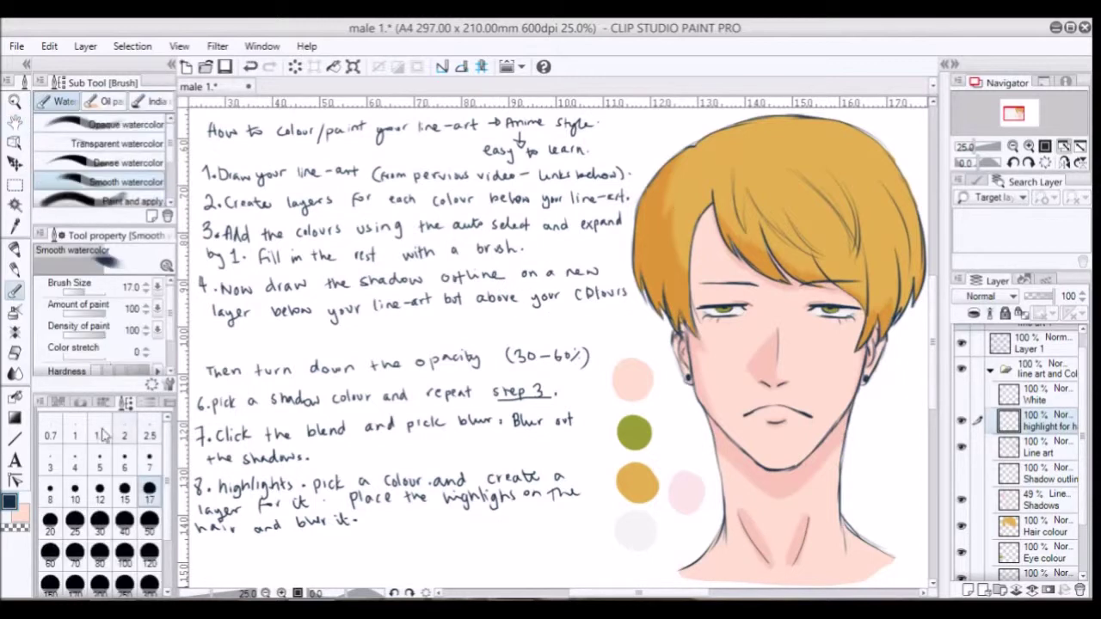
left_click(103, 403)
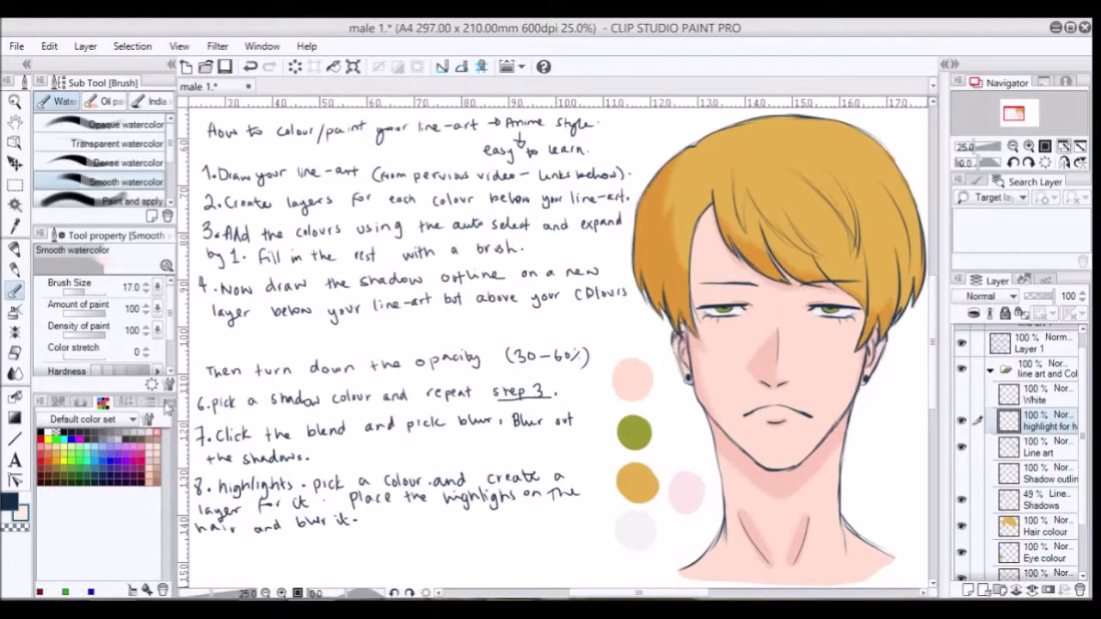
left_click(125, 403)
left_click(150, 521)
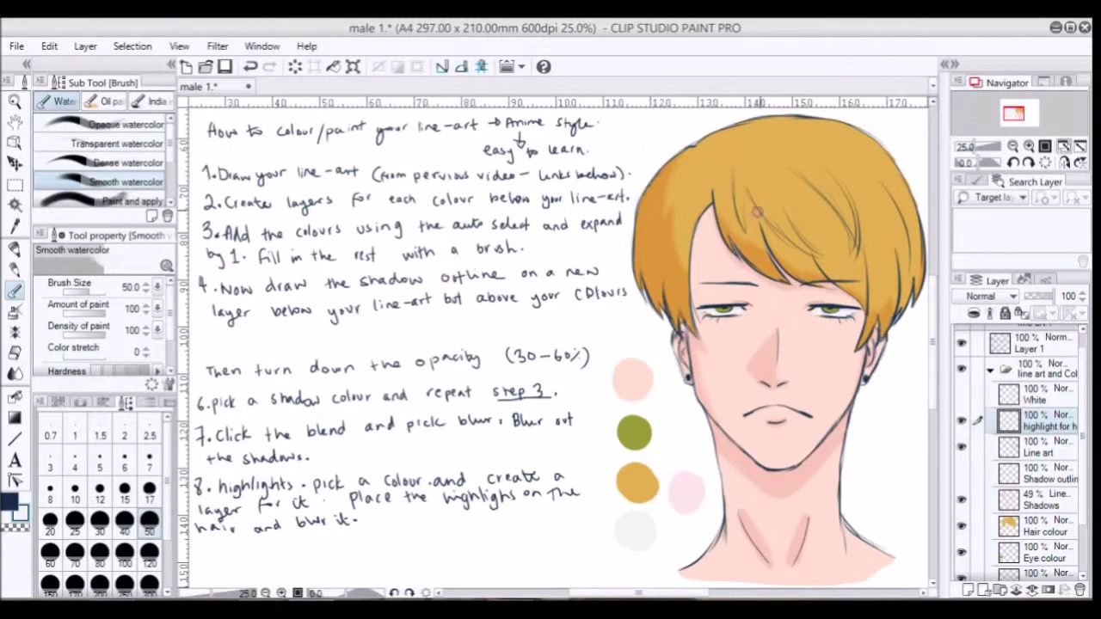
left_click(1041, 296)
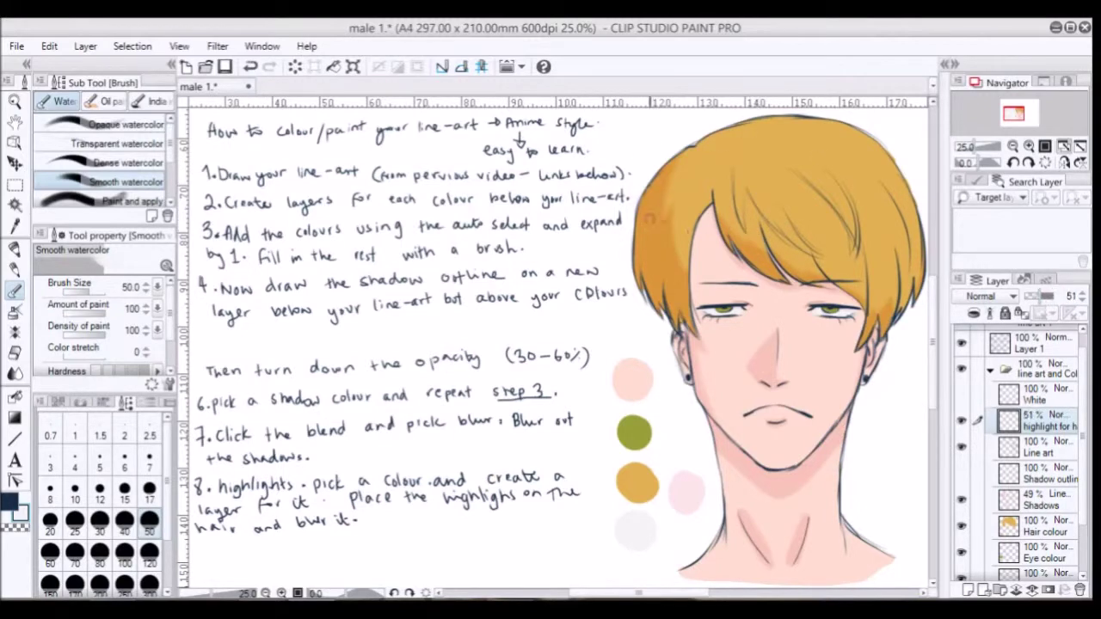
- Reduce the Smooth watercolor brush to size 40 and paint short vertical highlights on the hair beside the left side of the face
left_click_drag(655, 197, 652, 235)
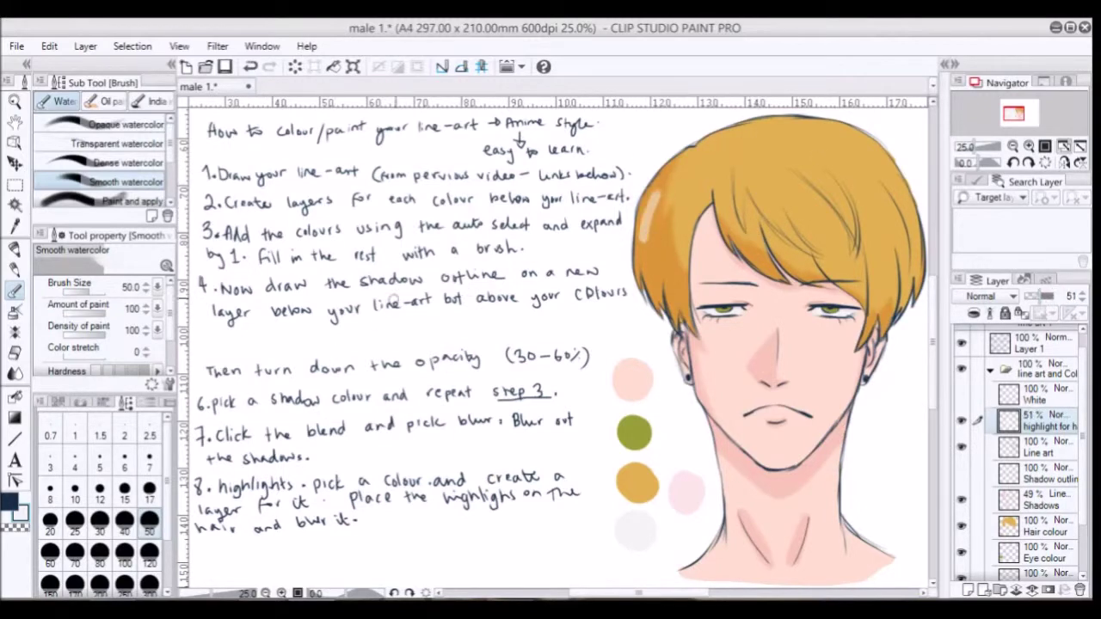
key("ctrl+z")
left_click(150, 496)
left_click(123, 520)
mouse_move(640, 231)
left_mouse_down()
mouse_move(642, 245)
mouse_move(652, 220)
left_mouse_up()
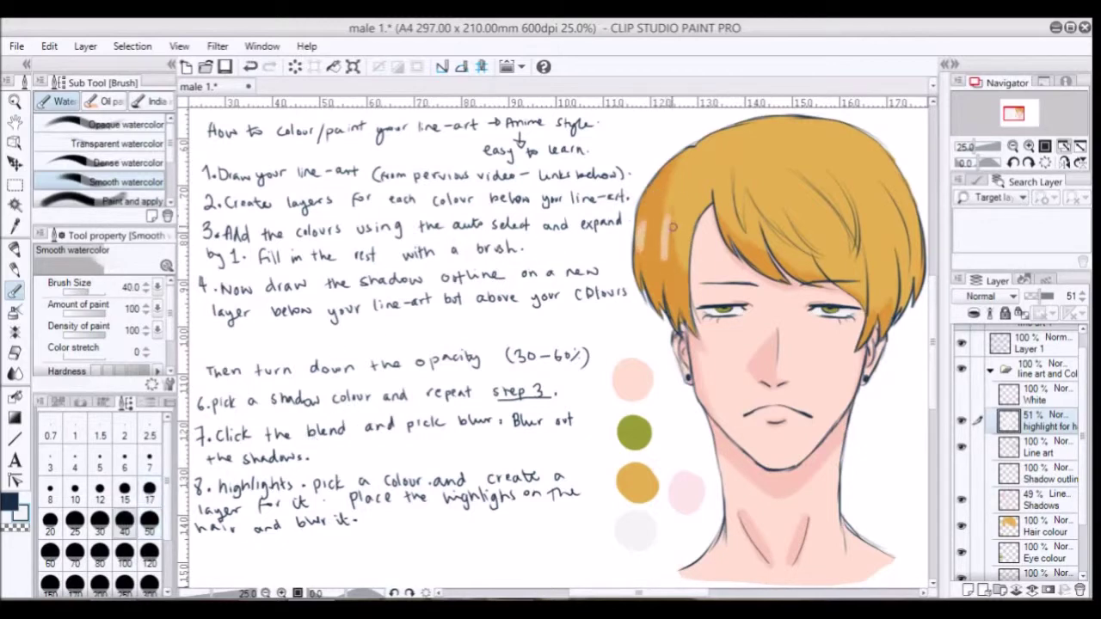
key("ctrl+z")
left_click_drag(668, 222, 667, 247)
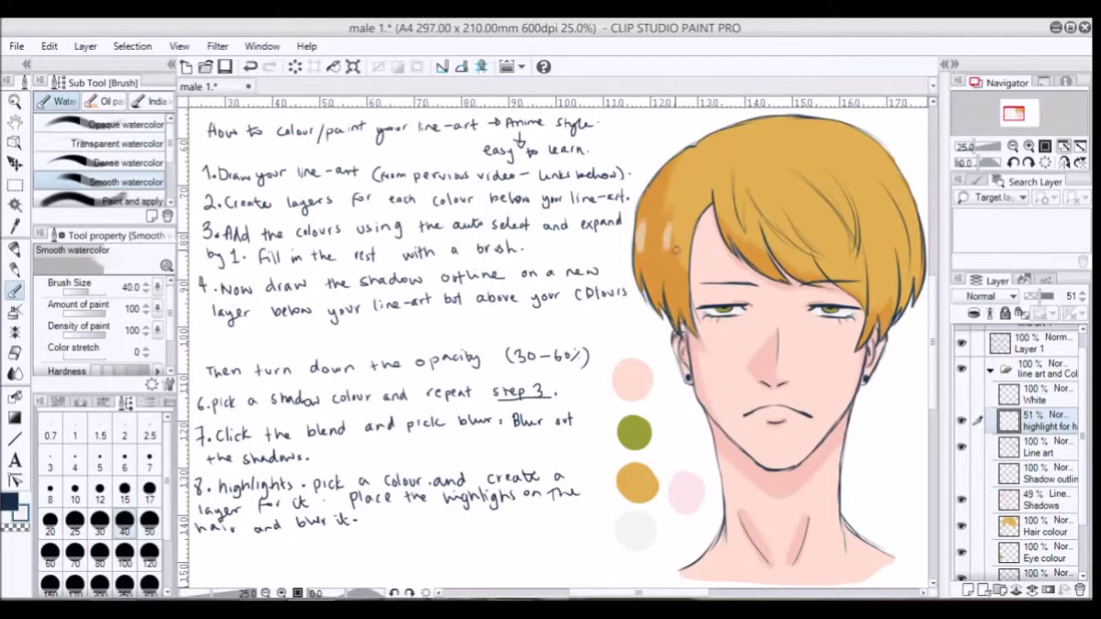
- Paint white highlight strokes across the fringe and right side of the hair, and link them with horizontal strokes into a band
mouse_move(731, 217)
left_mouse_down()
mouse_move(789, 244)
mouse_move(766, 231)
mouse_move(811, 253)
left_mouse_up()
mouse_move(855, 226)
left_mouse_down()
mouse_move(837, 262)
mouse_move(883, 251)
left_mouse_up()
left_click_drag(909, 215, 917, 246)
left_click_drag(666, 237, 692, 240)
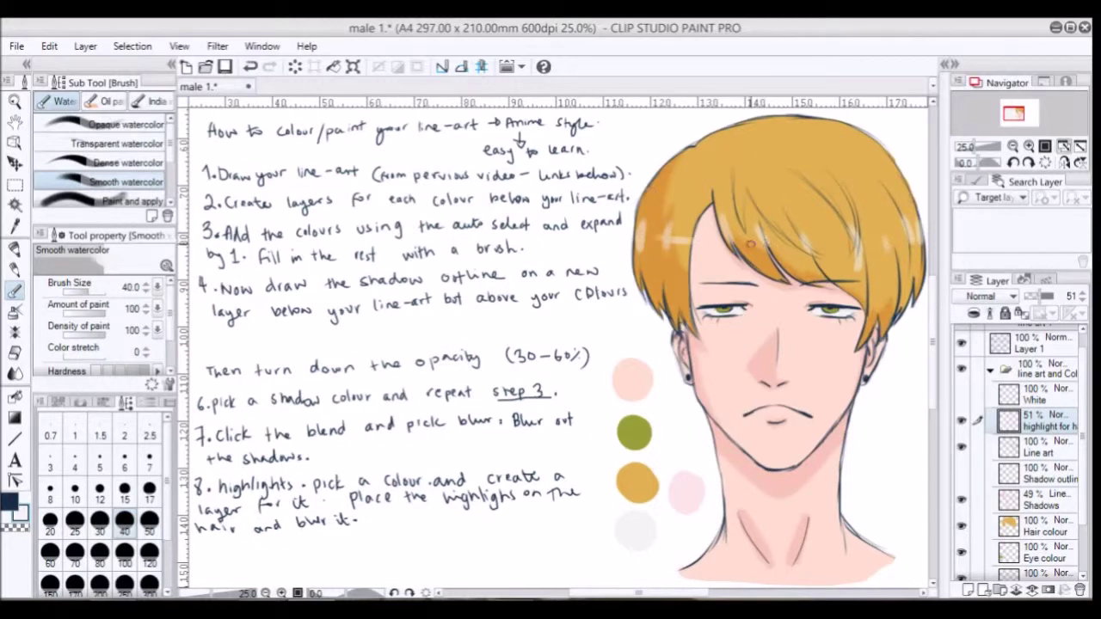
left_click_drag(754, 245, 865, 241)
- Soften the hair highlights with the Blur tool at size 120 and raise the highlight layer's opacity to 60%
left_click(15, 372)
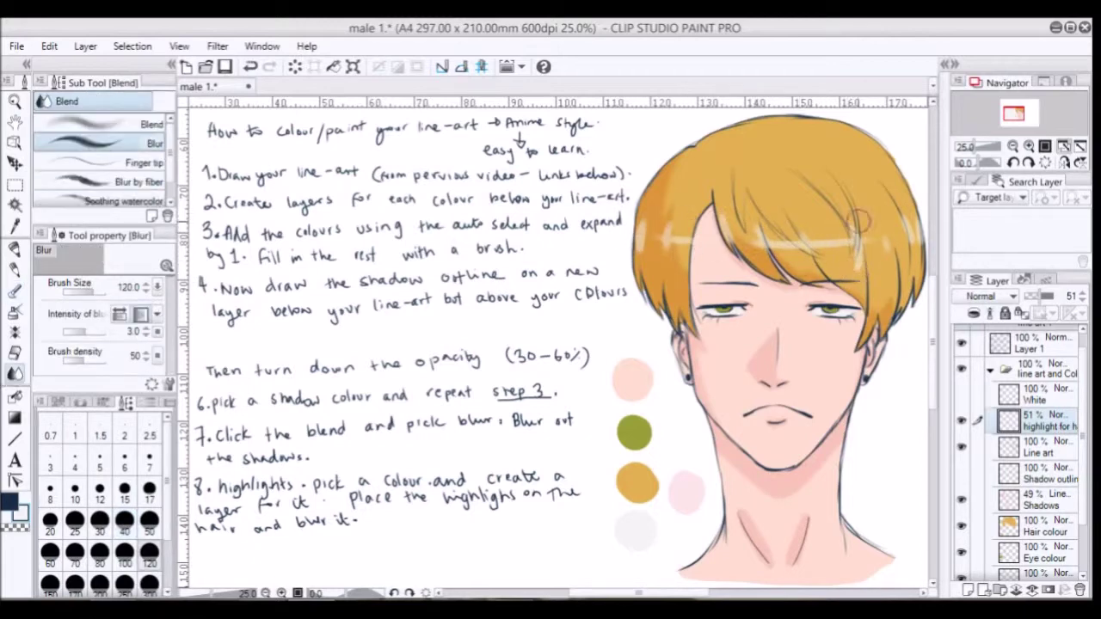
mouse_move(1040, 296)
left_mouse_down()
mouse_move(1053, 296)
mouse_move(1041, 301)
left_mouse_up()
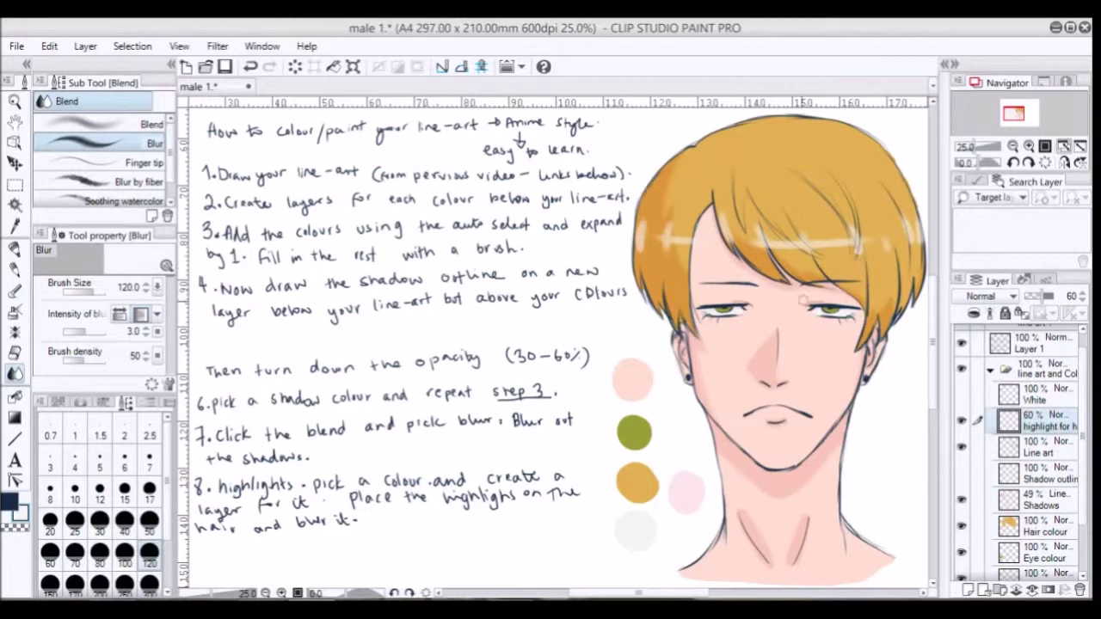
left_click(15, 293)
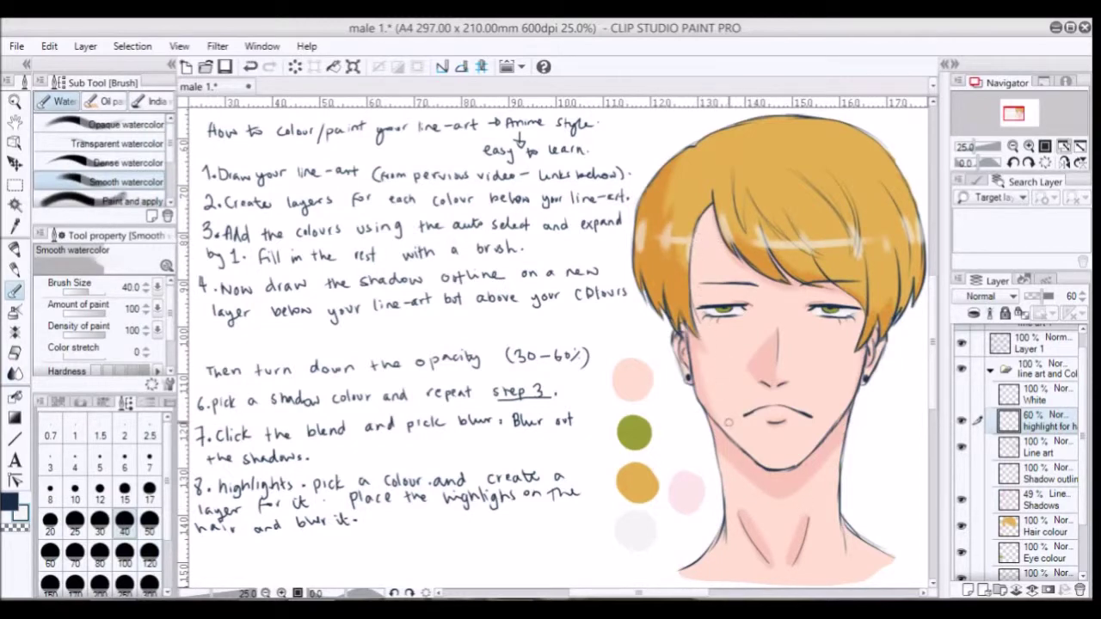
left_click(14, 372)
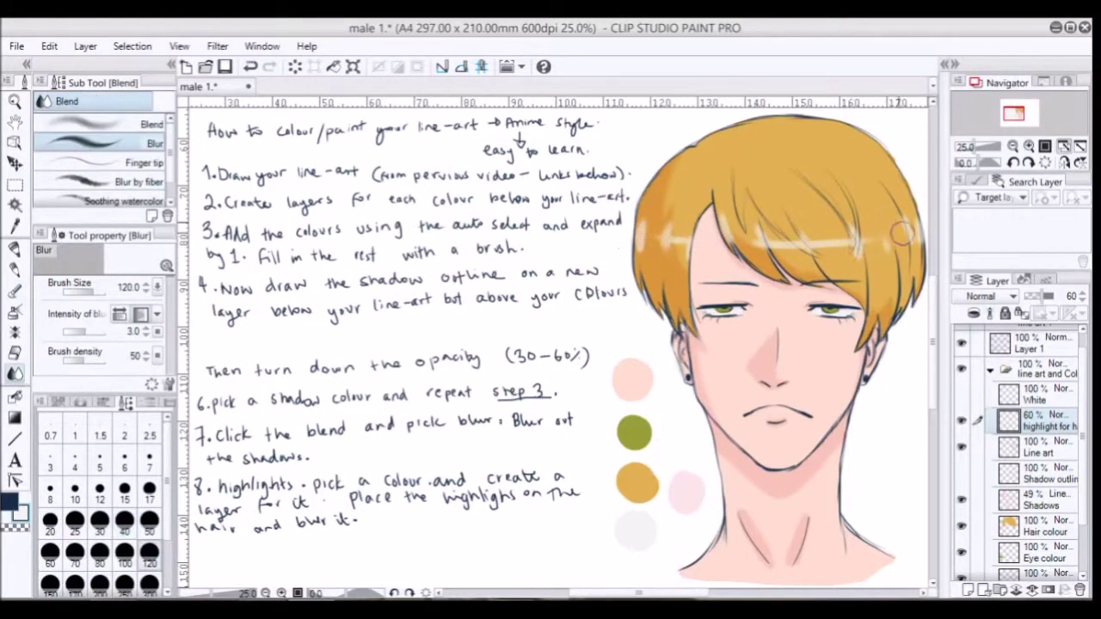
- Start instruction 9 on Layer 1 by handwriting "9. Finally," in dark blue with the Darker pencil at size 17
left_click(1035, 348)
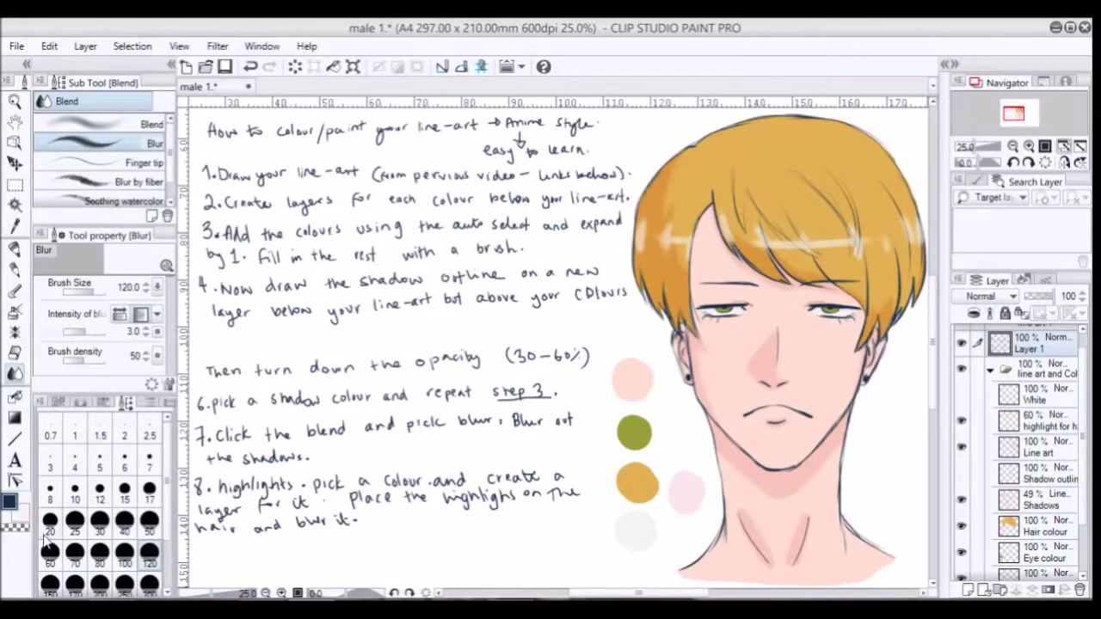
left_click(15, 269)
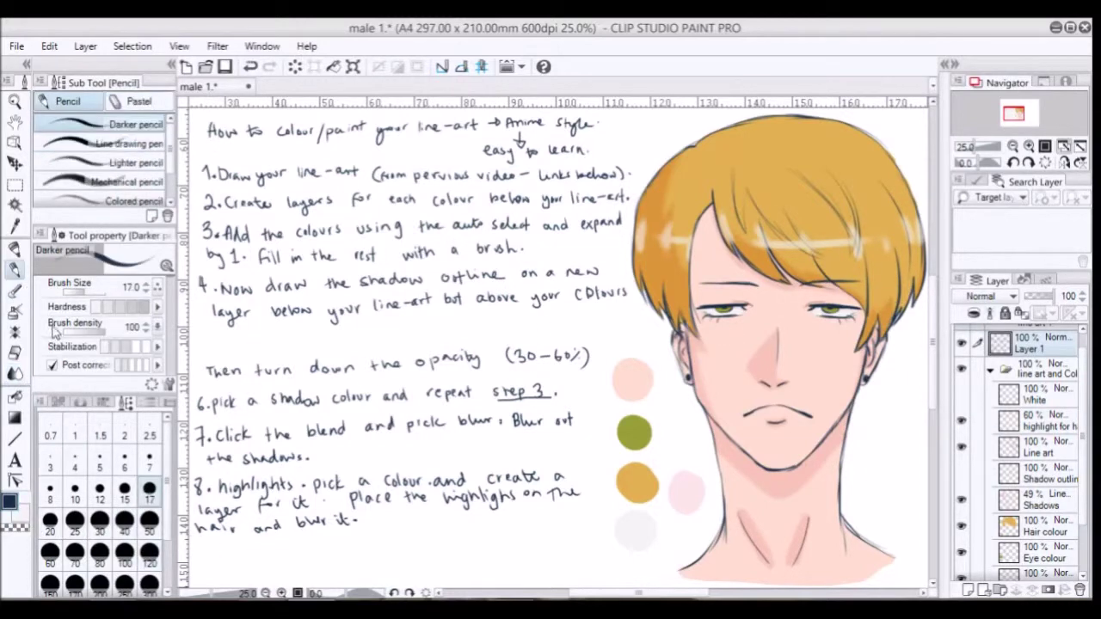
mouse_move(200, 548)
left_mouse_down()
mouse_move(197, 559)
mouse_move(226, 547)
left_mouse_up()
left_click(207, 556)
left_click_drag(229, 549, 248, 556)
left_click_drag(257, 539, 254, 556)
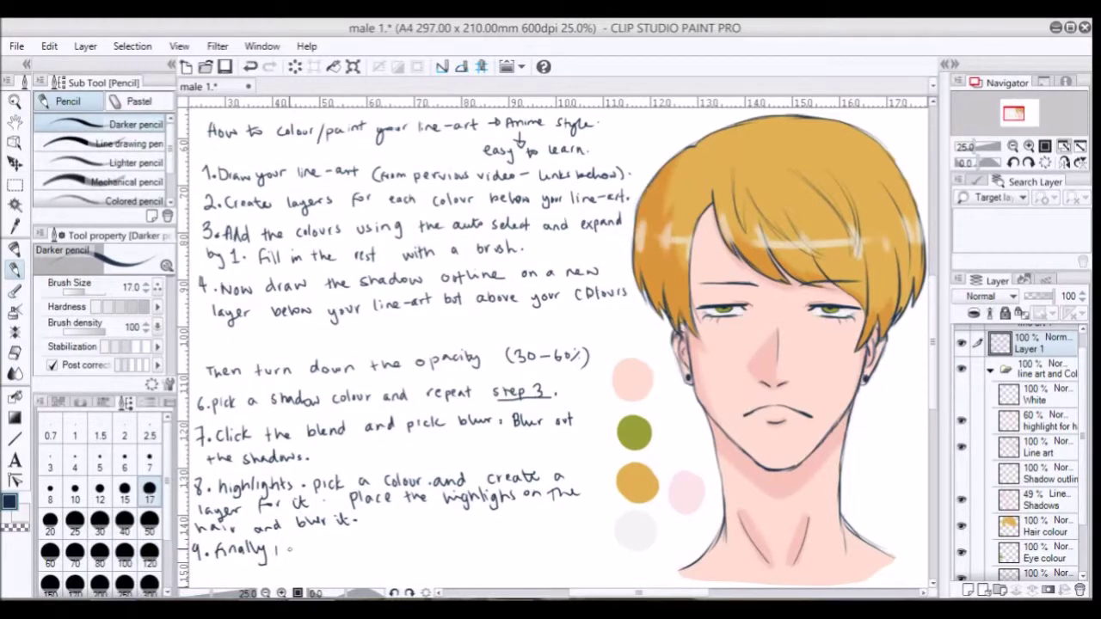
- Finish instruction 9 by handwriting "add the highlights for the eyes."
left_click_drag(315, 544, 311, 552)
left_click_drag(319, 539, 318, 552)
mouse_move(403, 540)
left_mouse_down()
mouse_move(398, 555)
mouse_move(445, 549)
left_mouse_up()
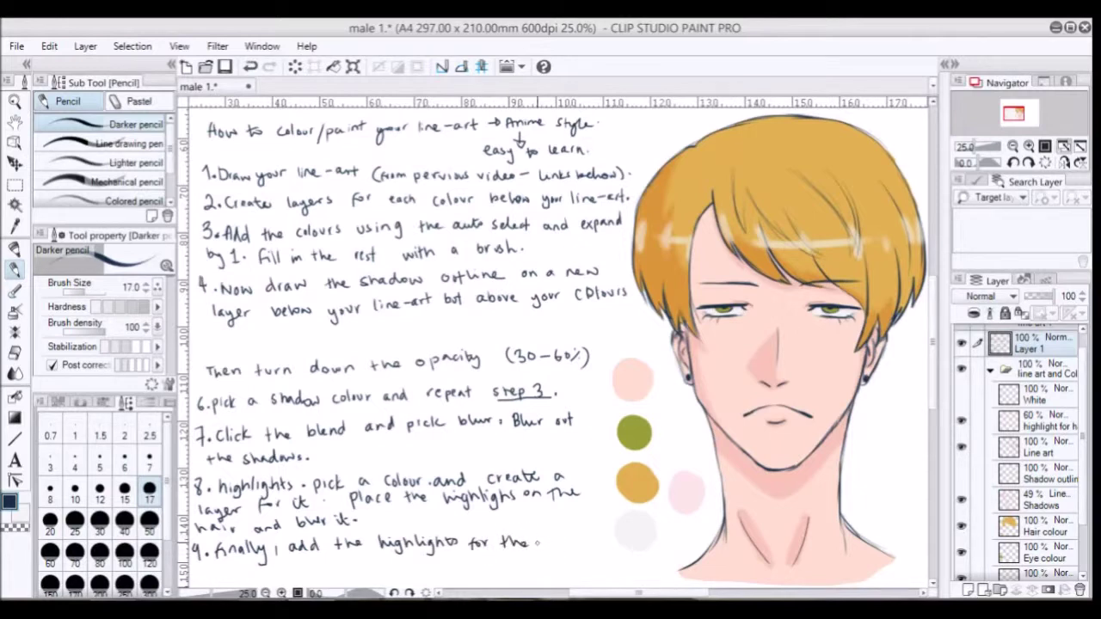
left_click_drag(558, 540, 555, 558)
left_click_drag(563, 539, 574, 542)
- Switch to the White layer and set the Darker pencil to white at size 7 for detail work on the eyes
left_click(1032, 397)
left_click(28, 529)
left_click(78, 402)
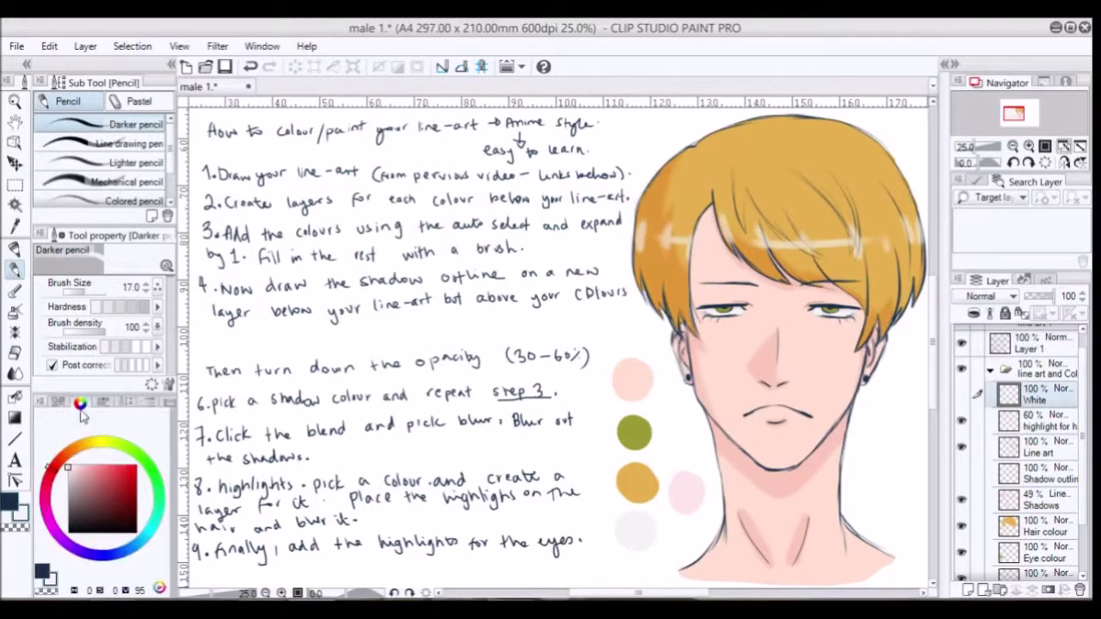
left_click(103, 402)
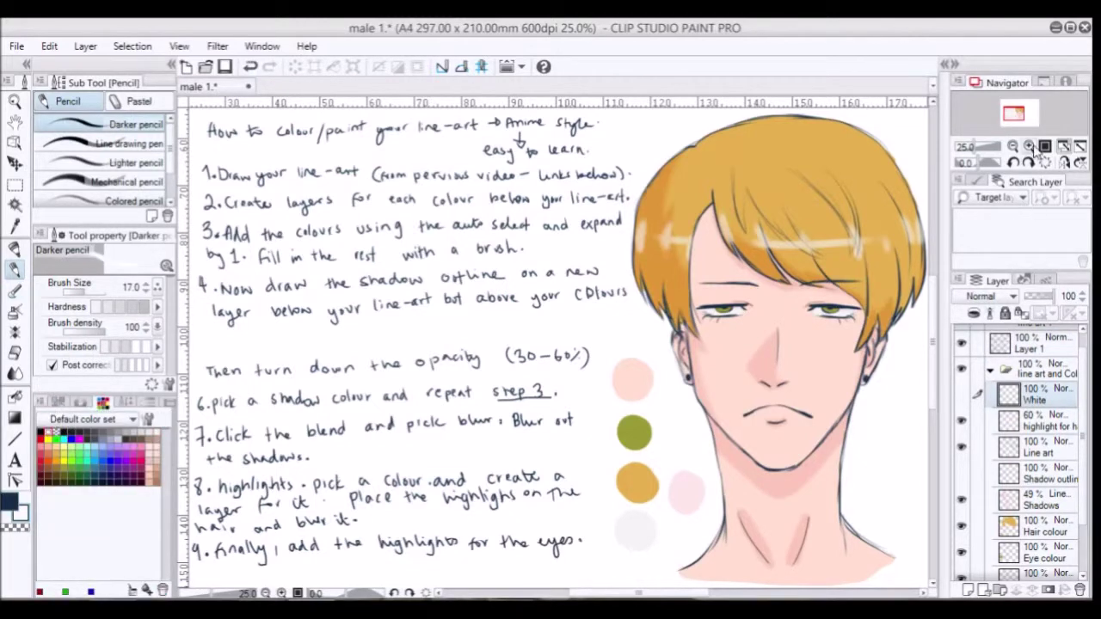
left_click(1029, 146)
left_click_drag(637, 598, 699, 594)
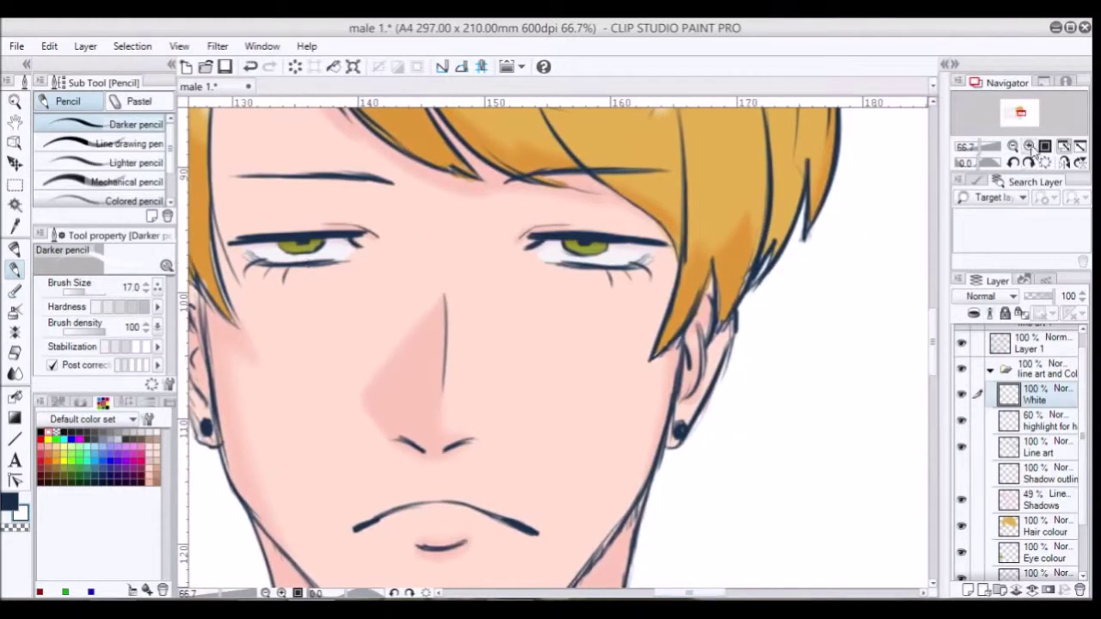
left_click(126, 402)
left_click(150, 468)
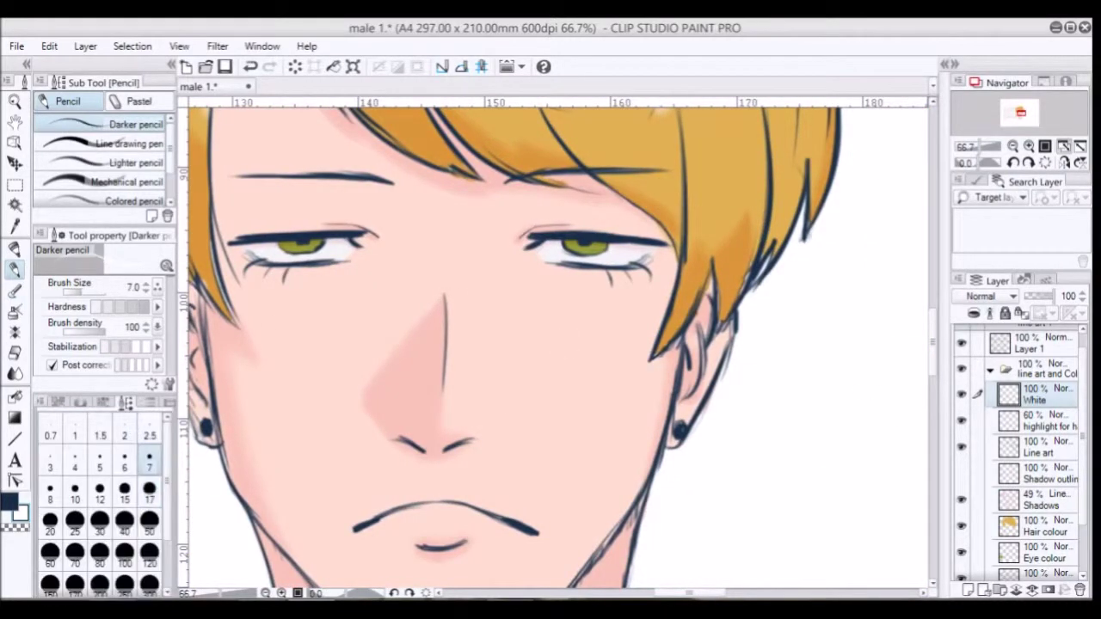
left_click(1029, 146)
left_click_drag(698, 594, 681, 594)
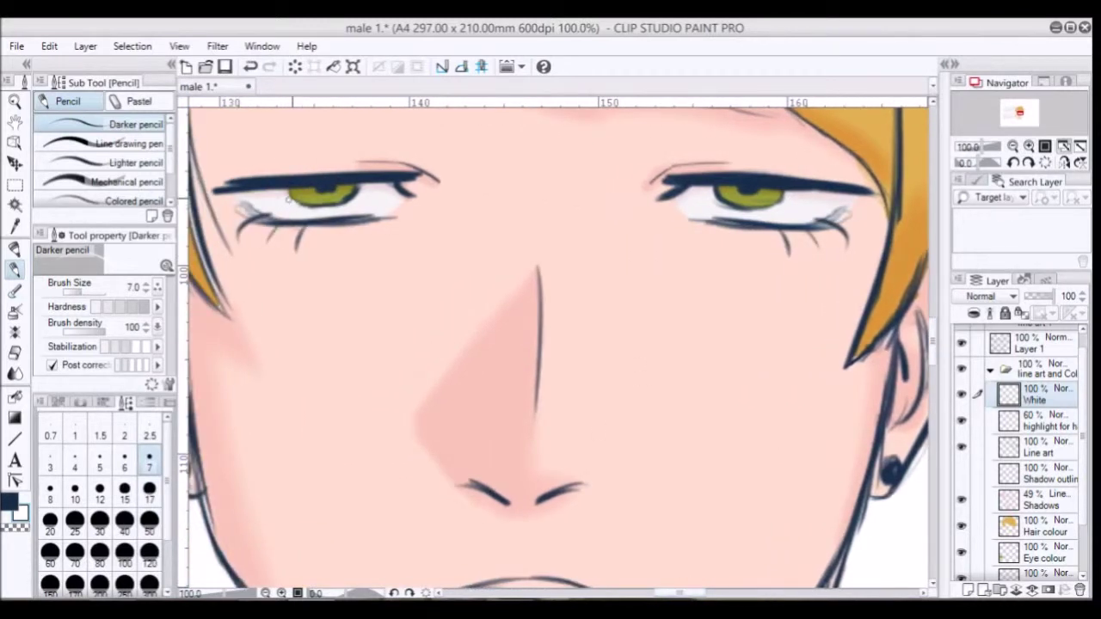
- Draw small white highlight strokes across the green irises of both eyes, redoing the last stroke on the right eye
left_click_drag(292, 201, 305, 197)
left_click_drag(337, 196, 344, 195)
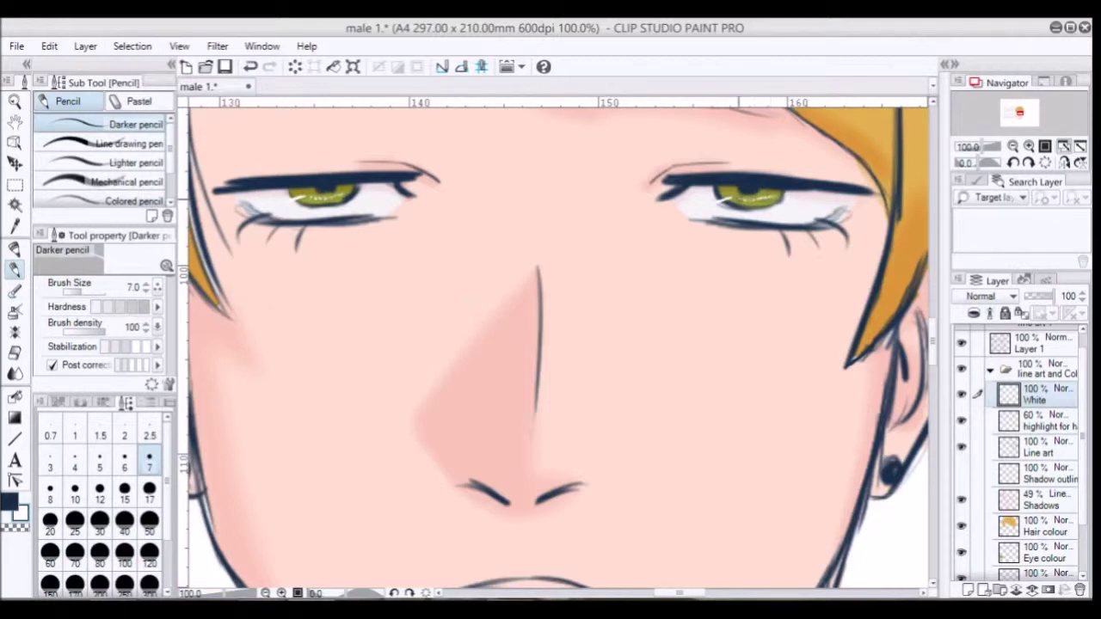
left_click_drag(761, 199, 777, 198)
key("ctrl+z")
left_click_drag(743, 200, 768, 200)
- Handwrite "Done" after instruction 9 on Layer 1 with the dark blue Darker pencil at size 17, and underline it twice
left_click(1014, 147)
left_click(1013, 146)
left_click_drag(651, 598, 607, 599)
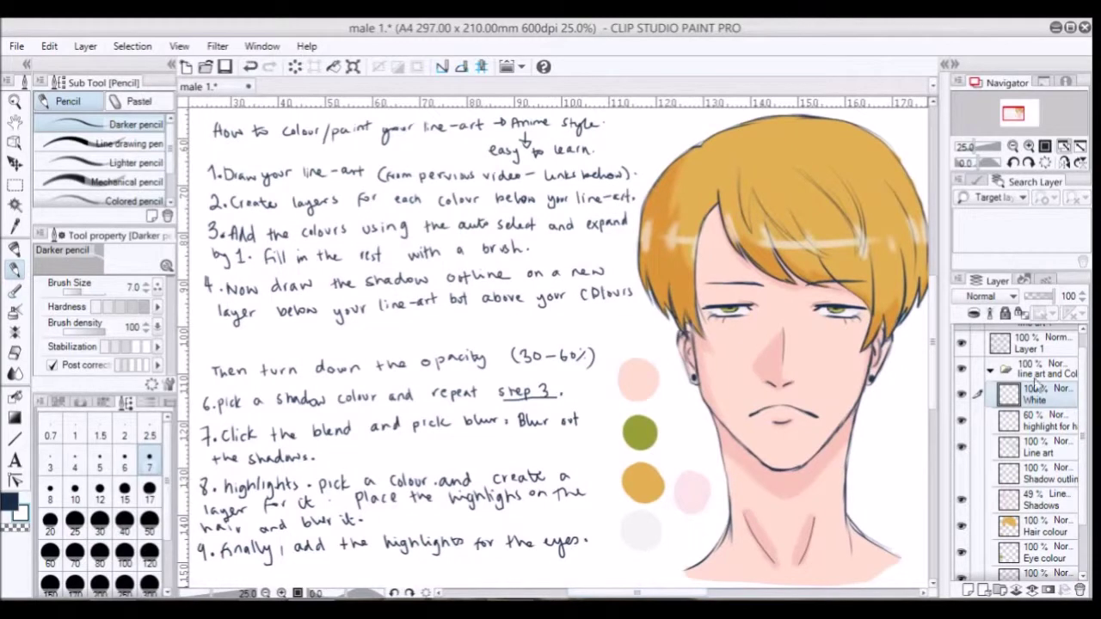
left_click(1032, 346)
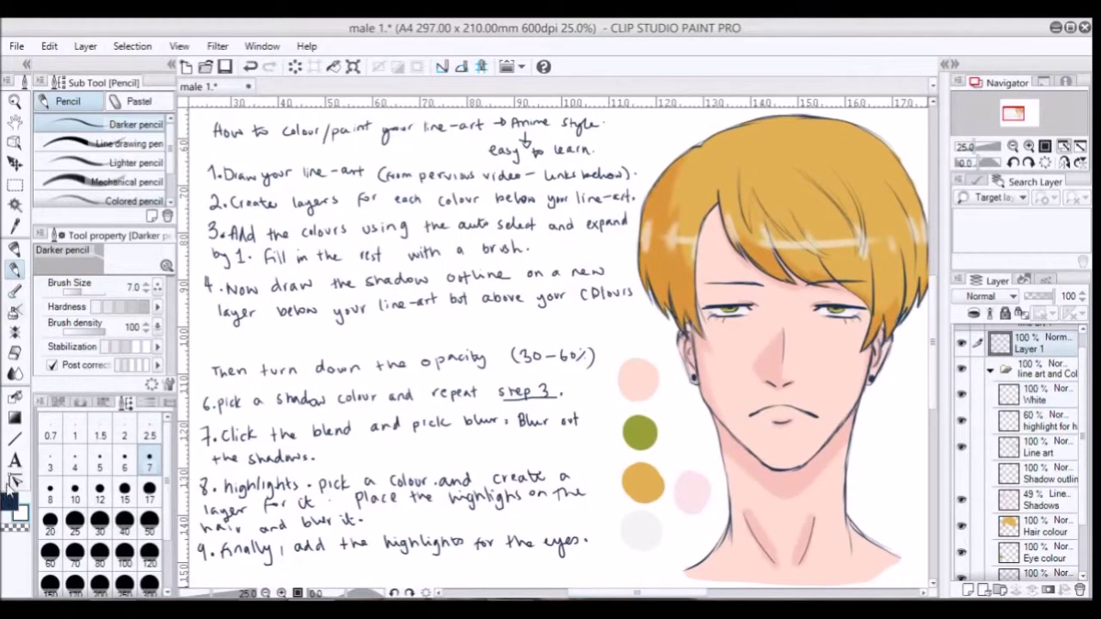
left_click(150, 489)
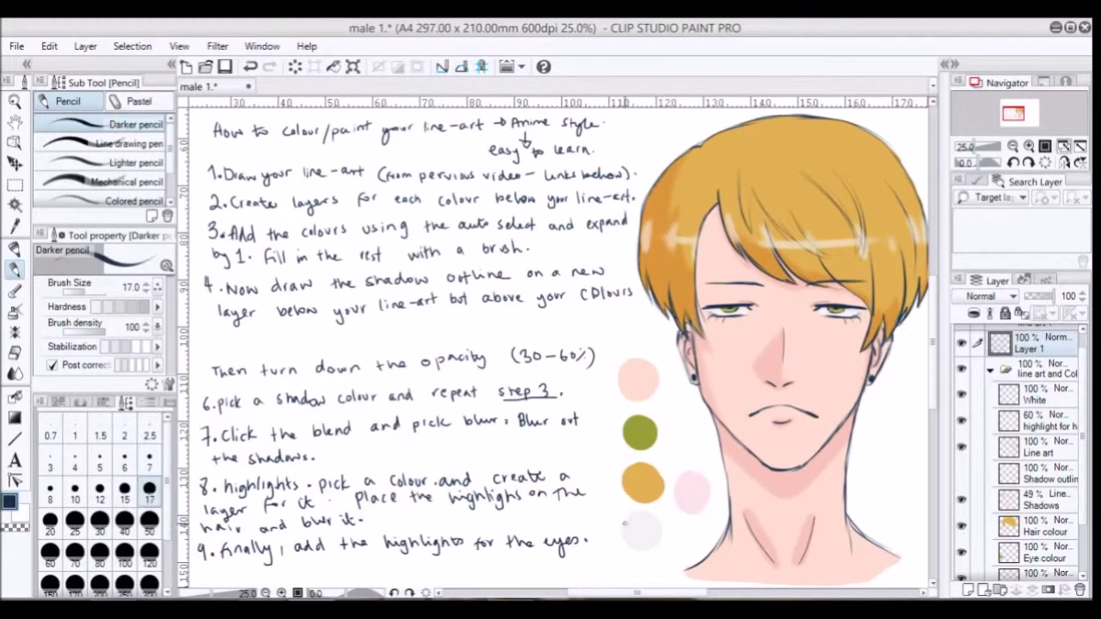
mouse_move(605, 526)
left_mouse_down()
mouse_move(616, 540)
mouse_move(661, 534)
left_mouse_up()
left_click_drag(600, 557, 668, 545)
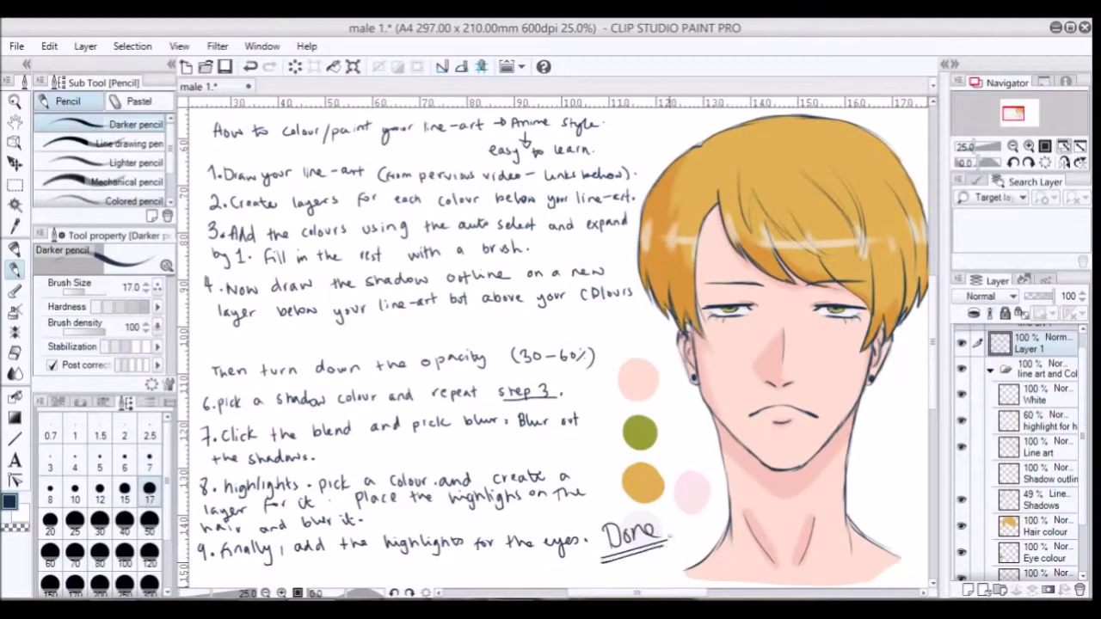
- Sign the artwork with the artist's signature beside the neck and add a zigzag flourish beneath it
mouse_move(860, 465)
left_mouse_down()
mouse_move(886, 459)
mouse_move(864, 499)
mouse_move(908, 471)
left_mouse_up()
left_click(906, 461)
mouse_move(861, 509)
left_mouse_down()
mouse_move(900, 498)
mouse_move(901, 528)
left_mouse_up()
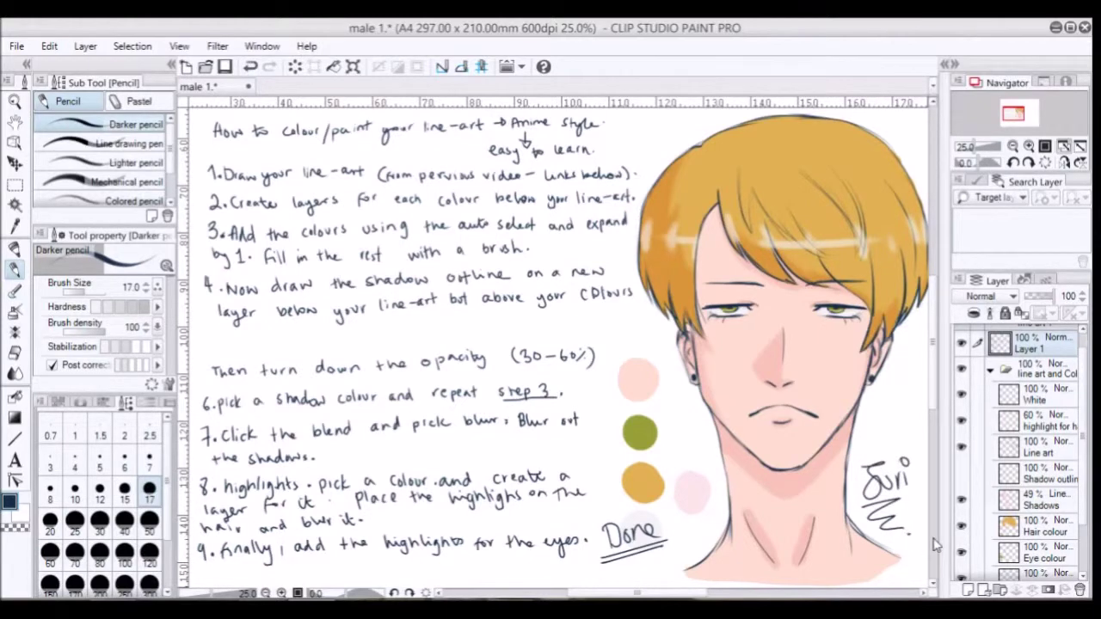